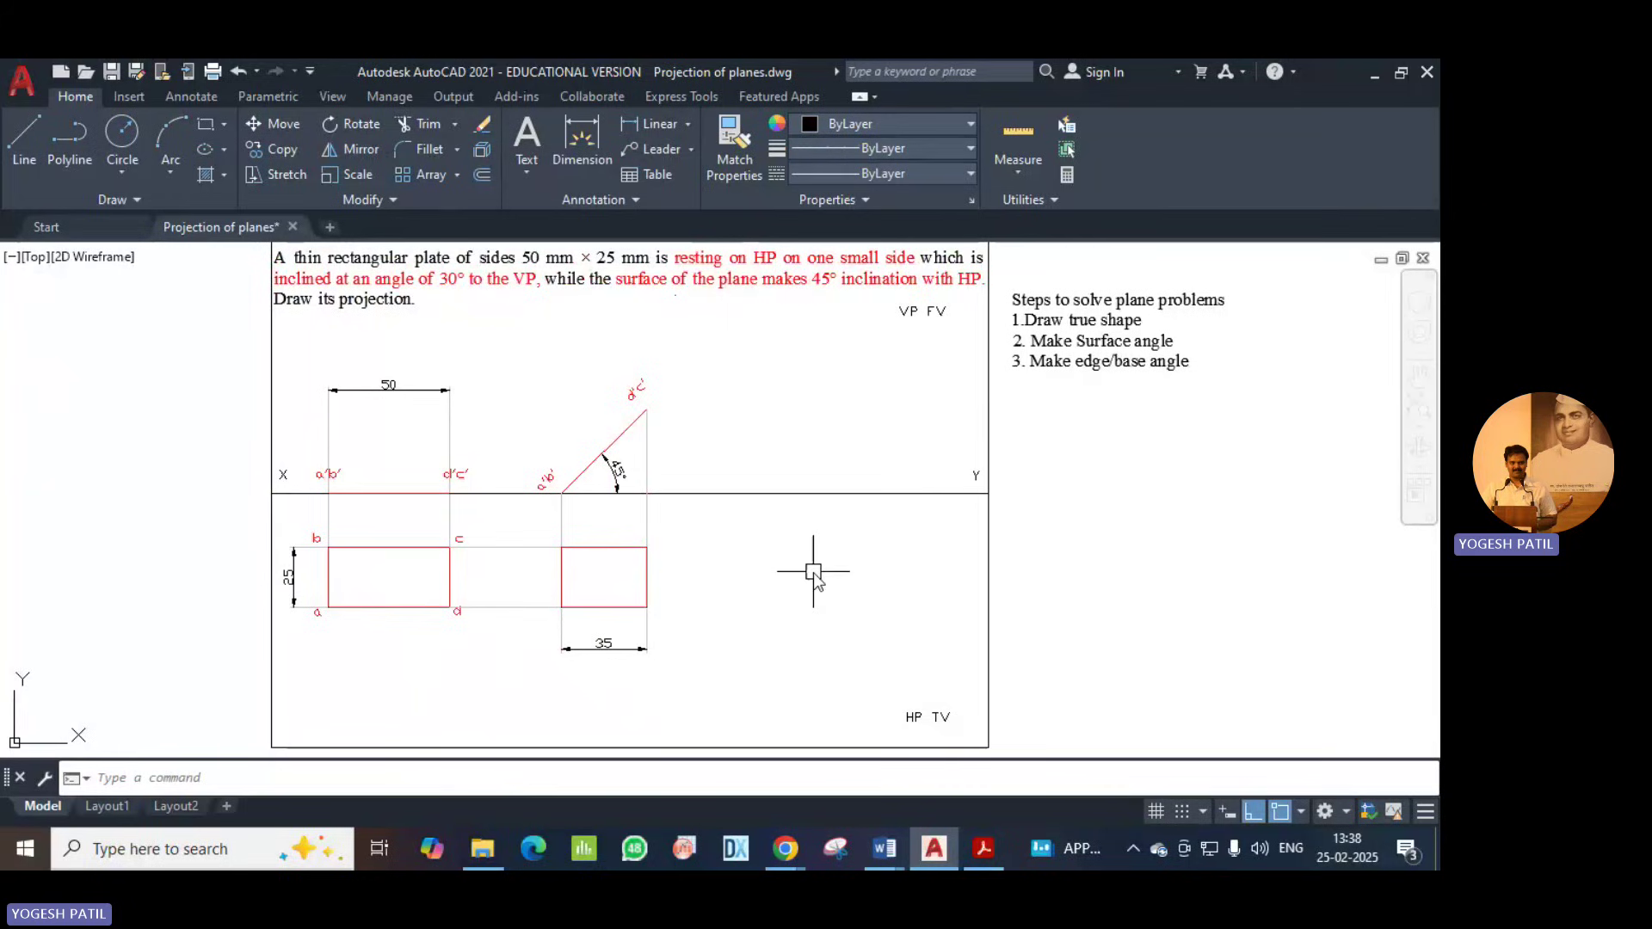
Start a DTEXT label near the rectangle at default height and rotation, then abandon it.
{"action": "type", "text": "DTEXT"}
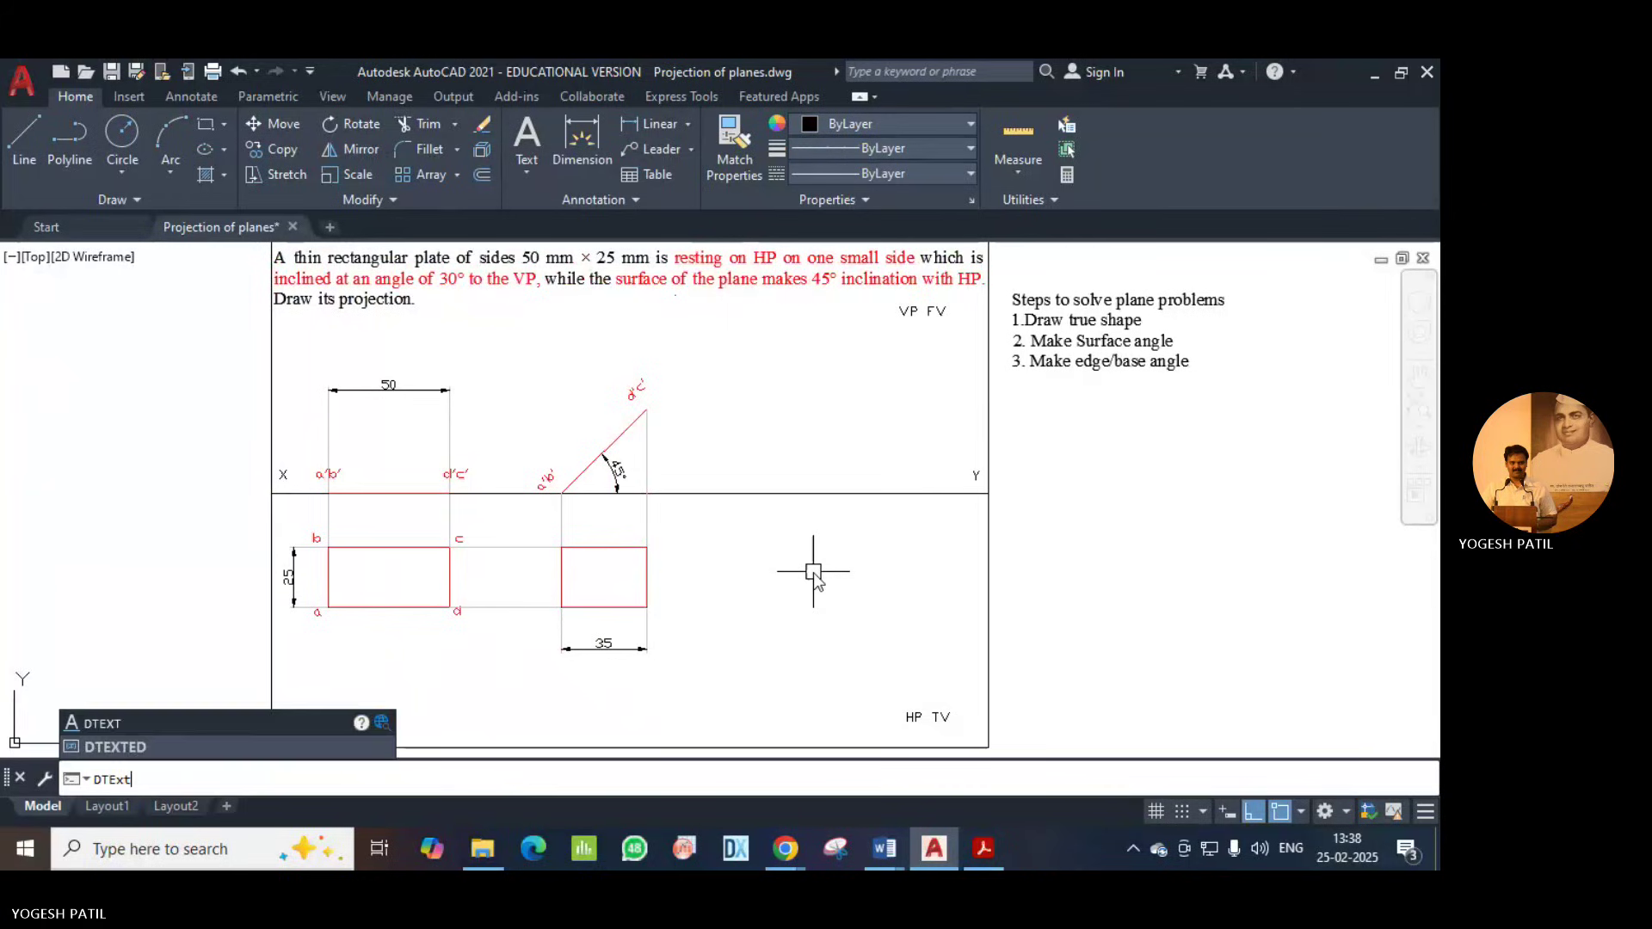
{"action": "key", "text": "Return"}
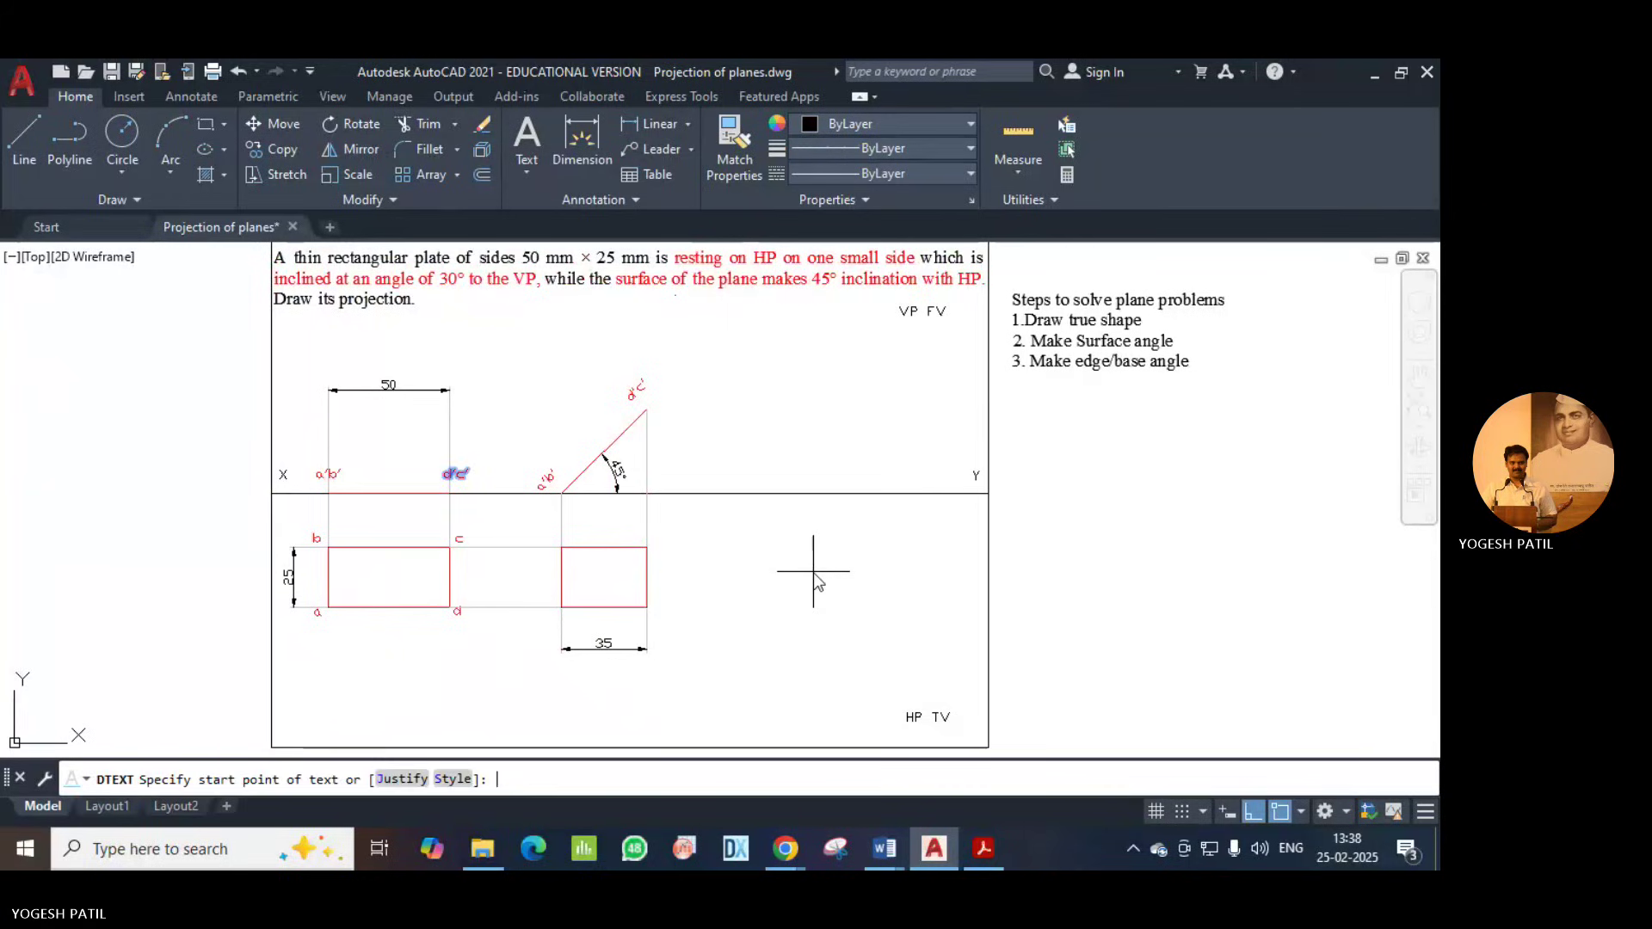
{"action": "left_click", "coordinate": [521, 666]}
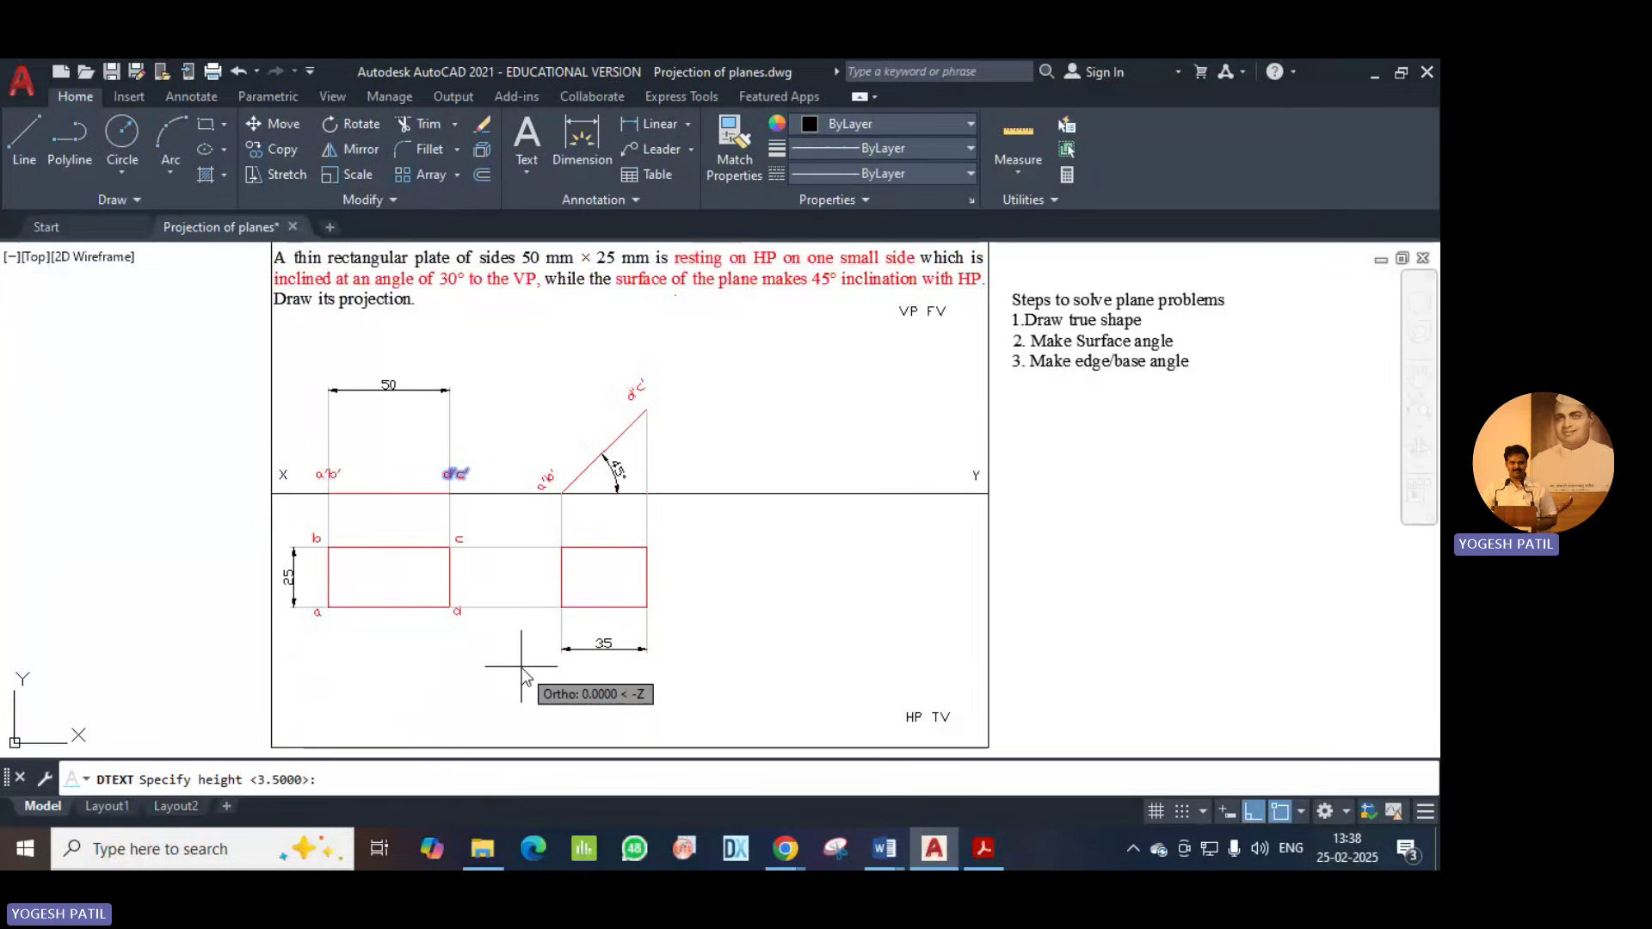
{"action": "key", "text": "Return"}
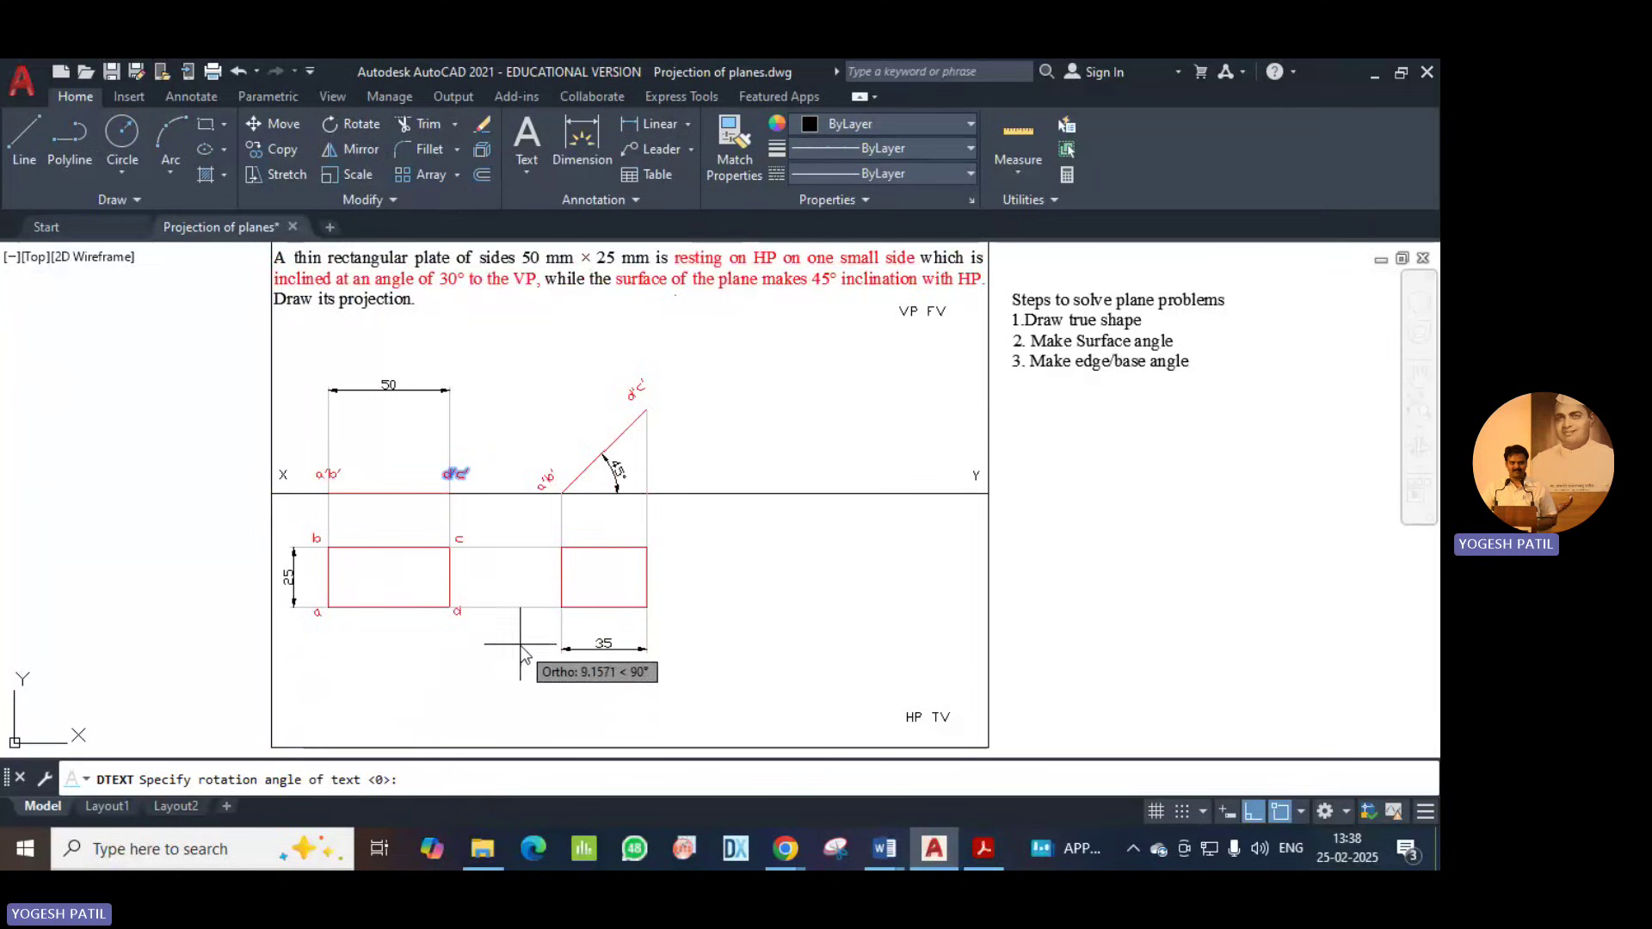
{"action": "key", "text": "Return"}
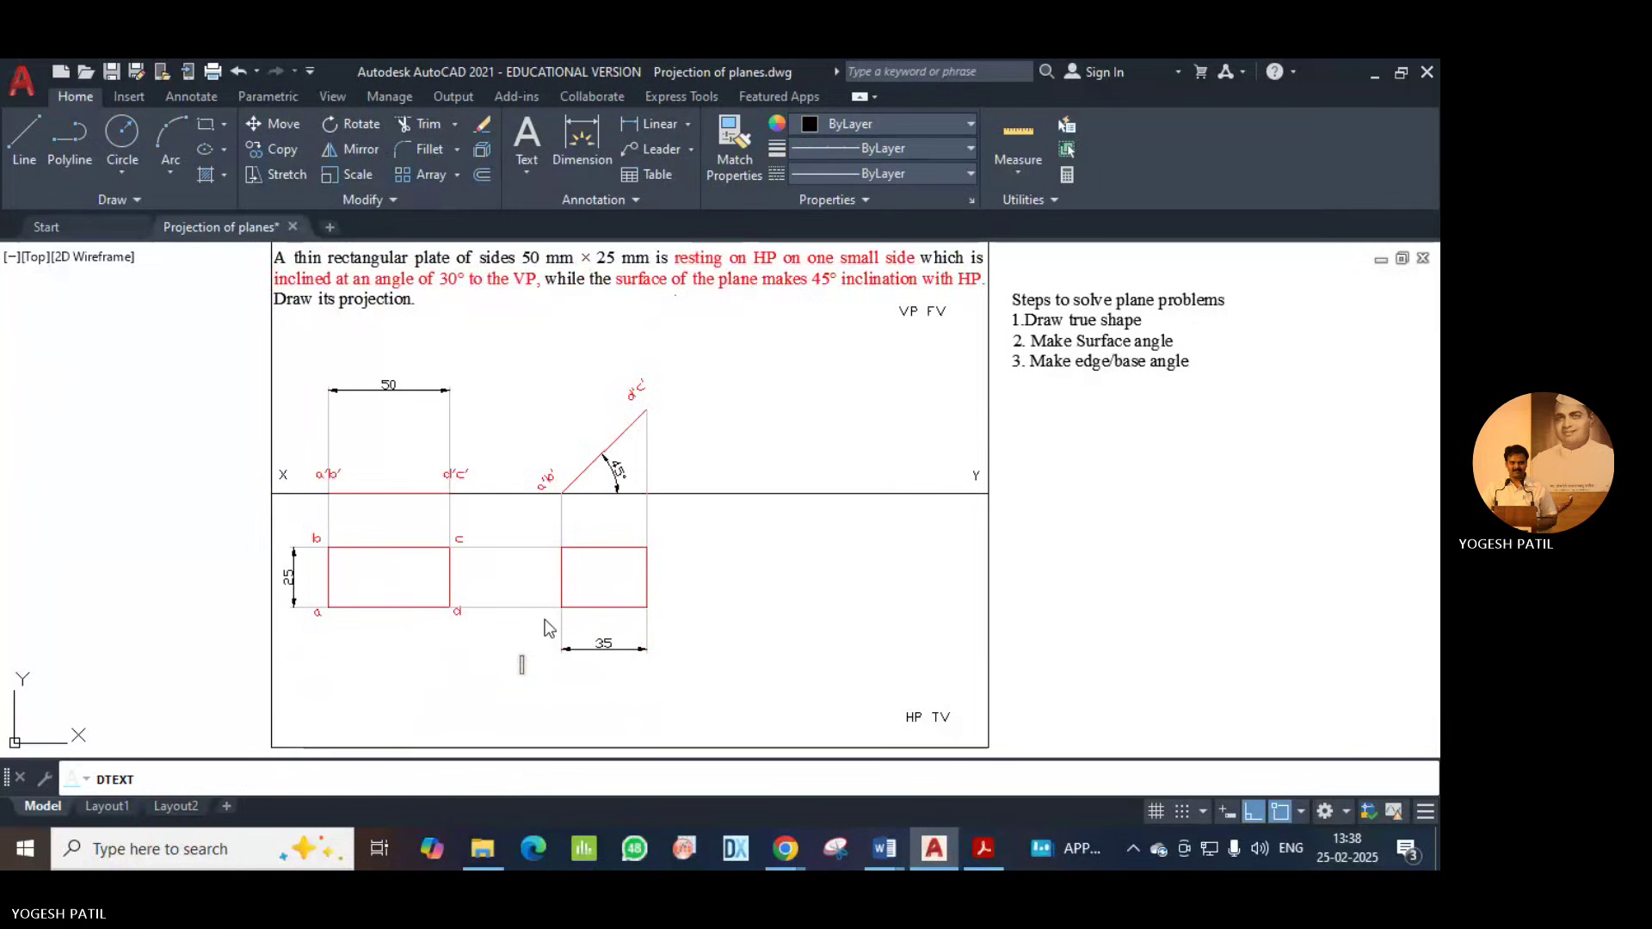
{"action": "left_click", "coordinate": [554, 616]}
{"action": "key", "text": "BackSpace"}
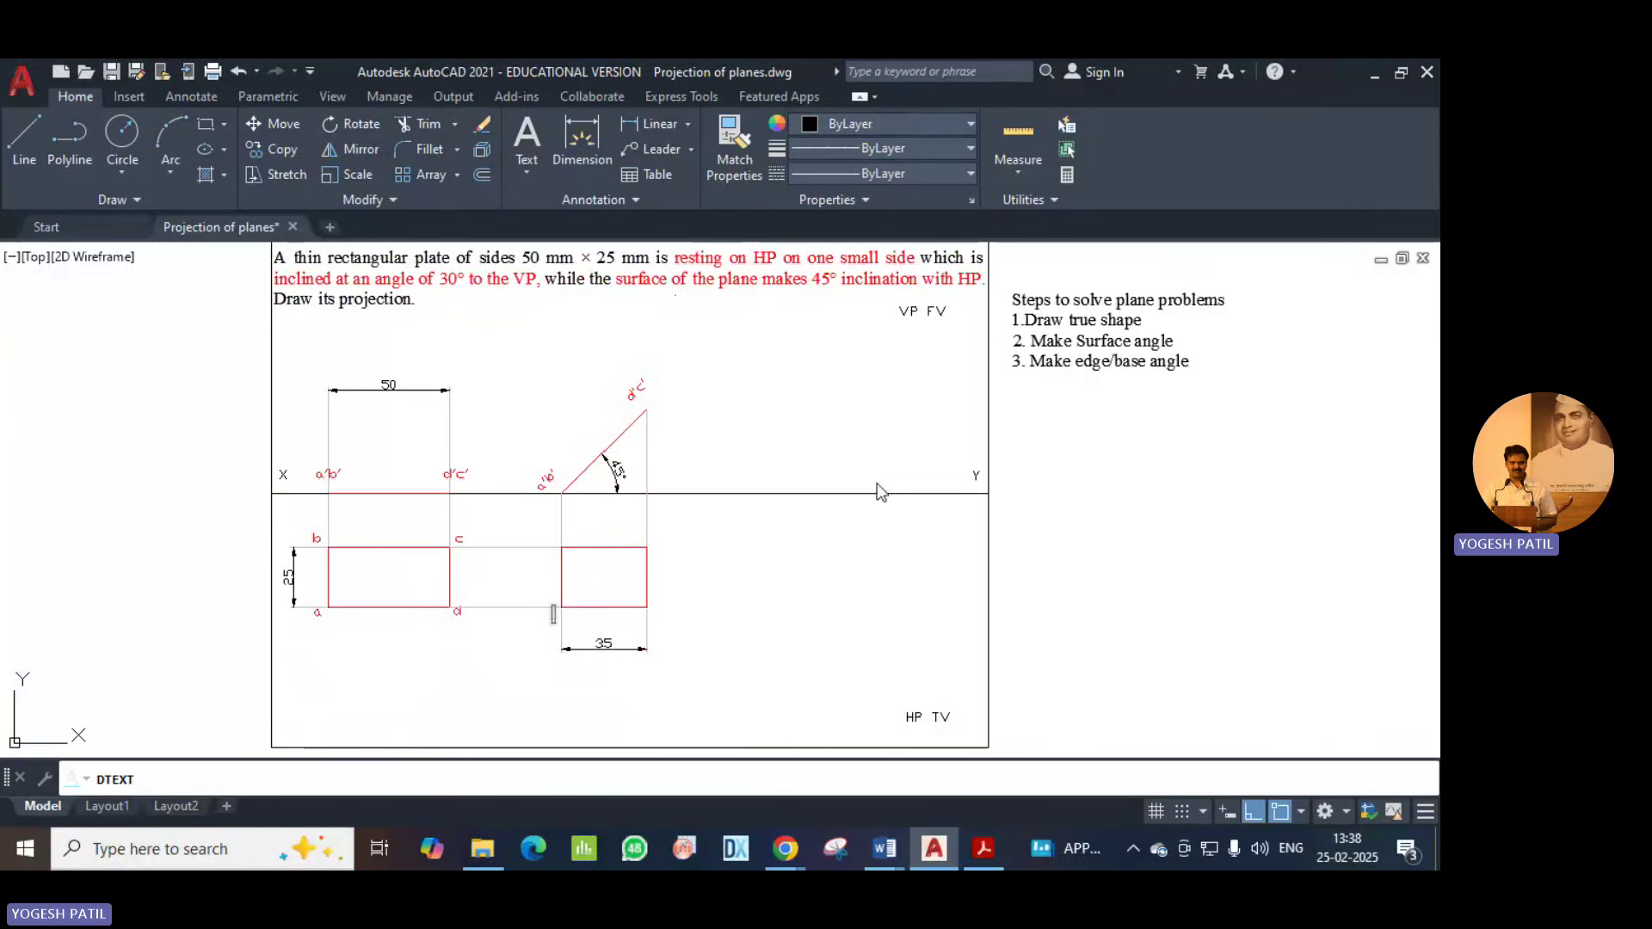
{"action": "key", "text": "Escape"}
Switch the drawing colour to Red and start single-line text at default height and rotation.
{"action": "left_click", "coordinate": [896, 123]}
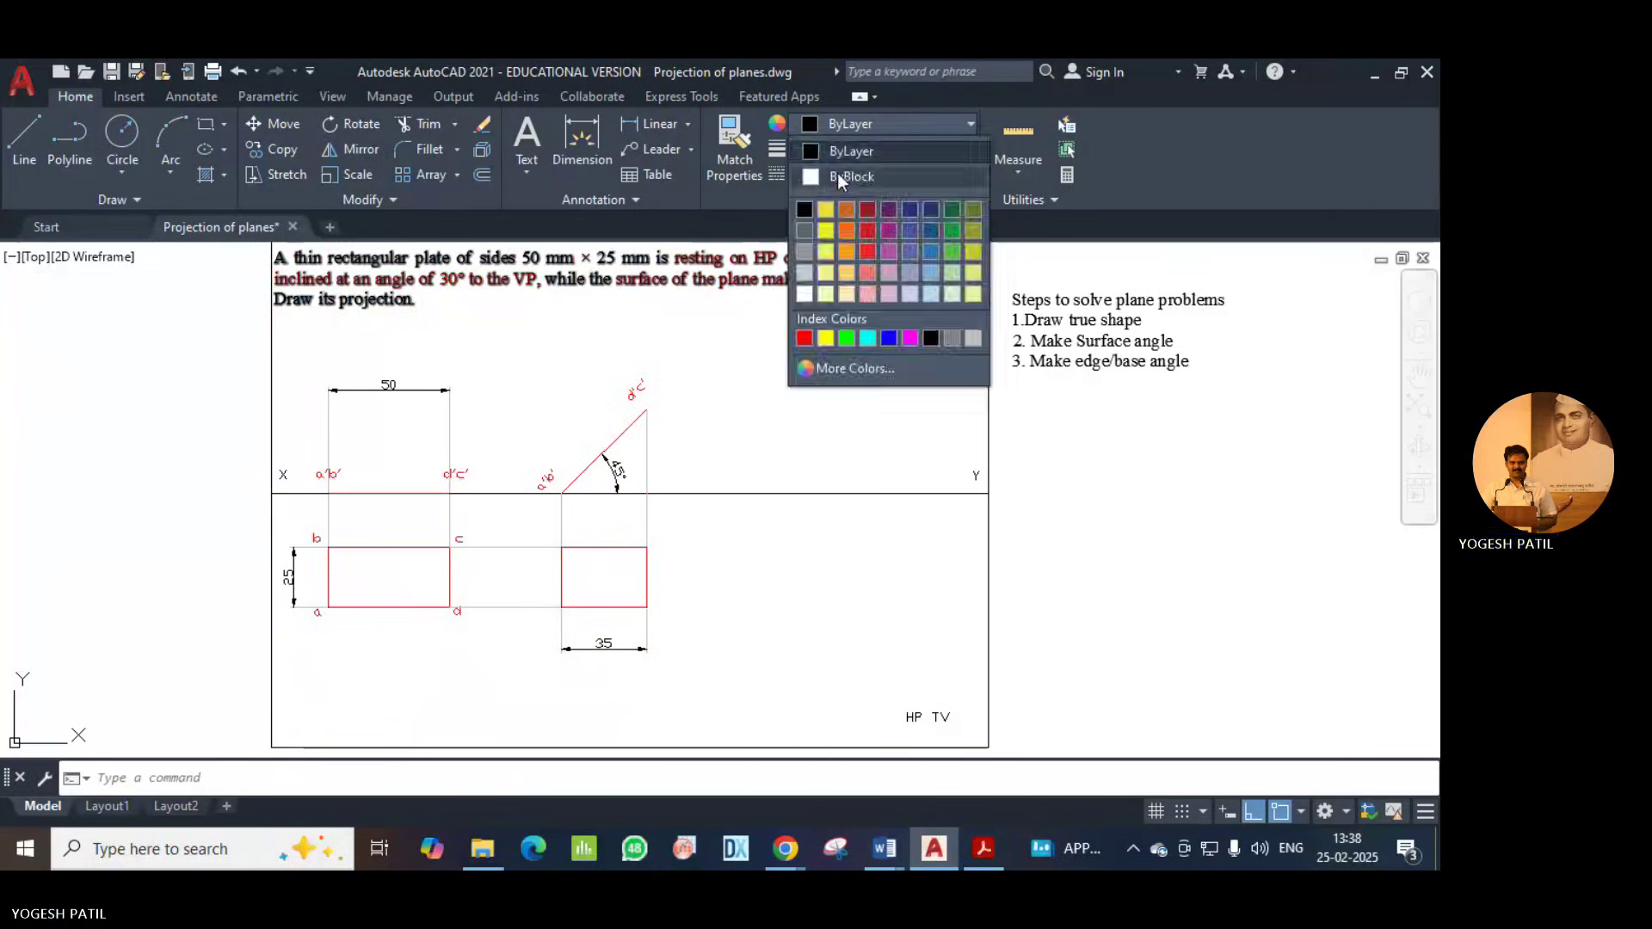
{"action": "left_click", "coordinate": [804, 337]}
{"action": "left_click", "coordinate": [326, 775]}
{"action": "type", "text": "dtex"}
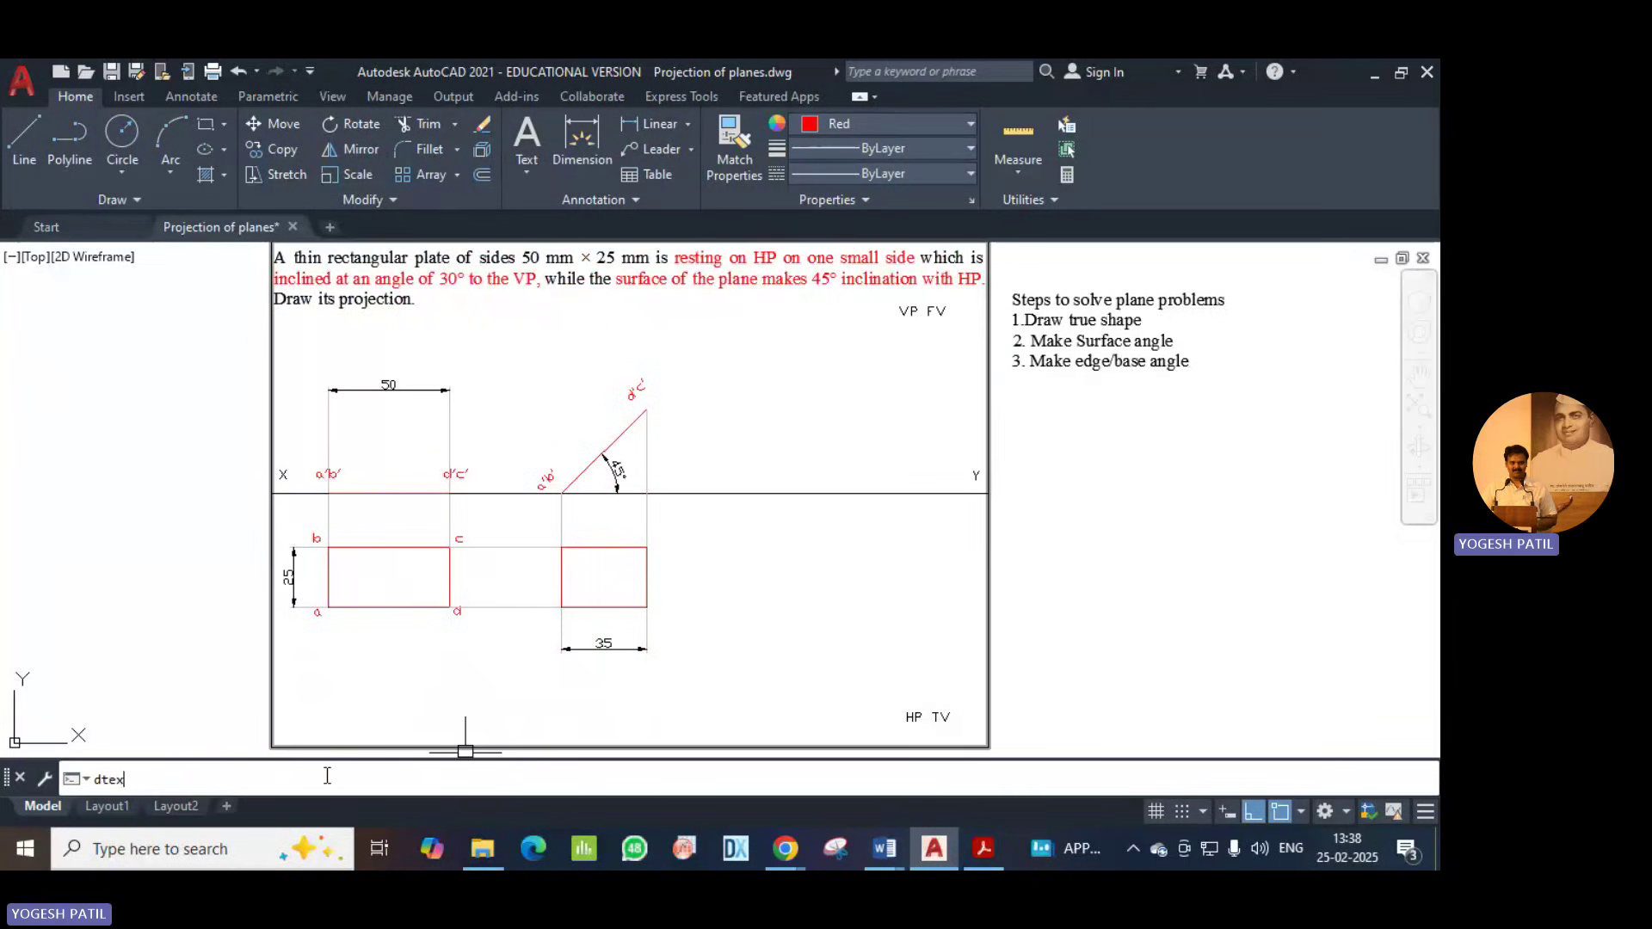
{"action": "type", "text": "t"}
{"action": "key", "text": "Return"}
{"action": "left_click", "coordinate": [841, 569]}
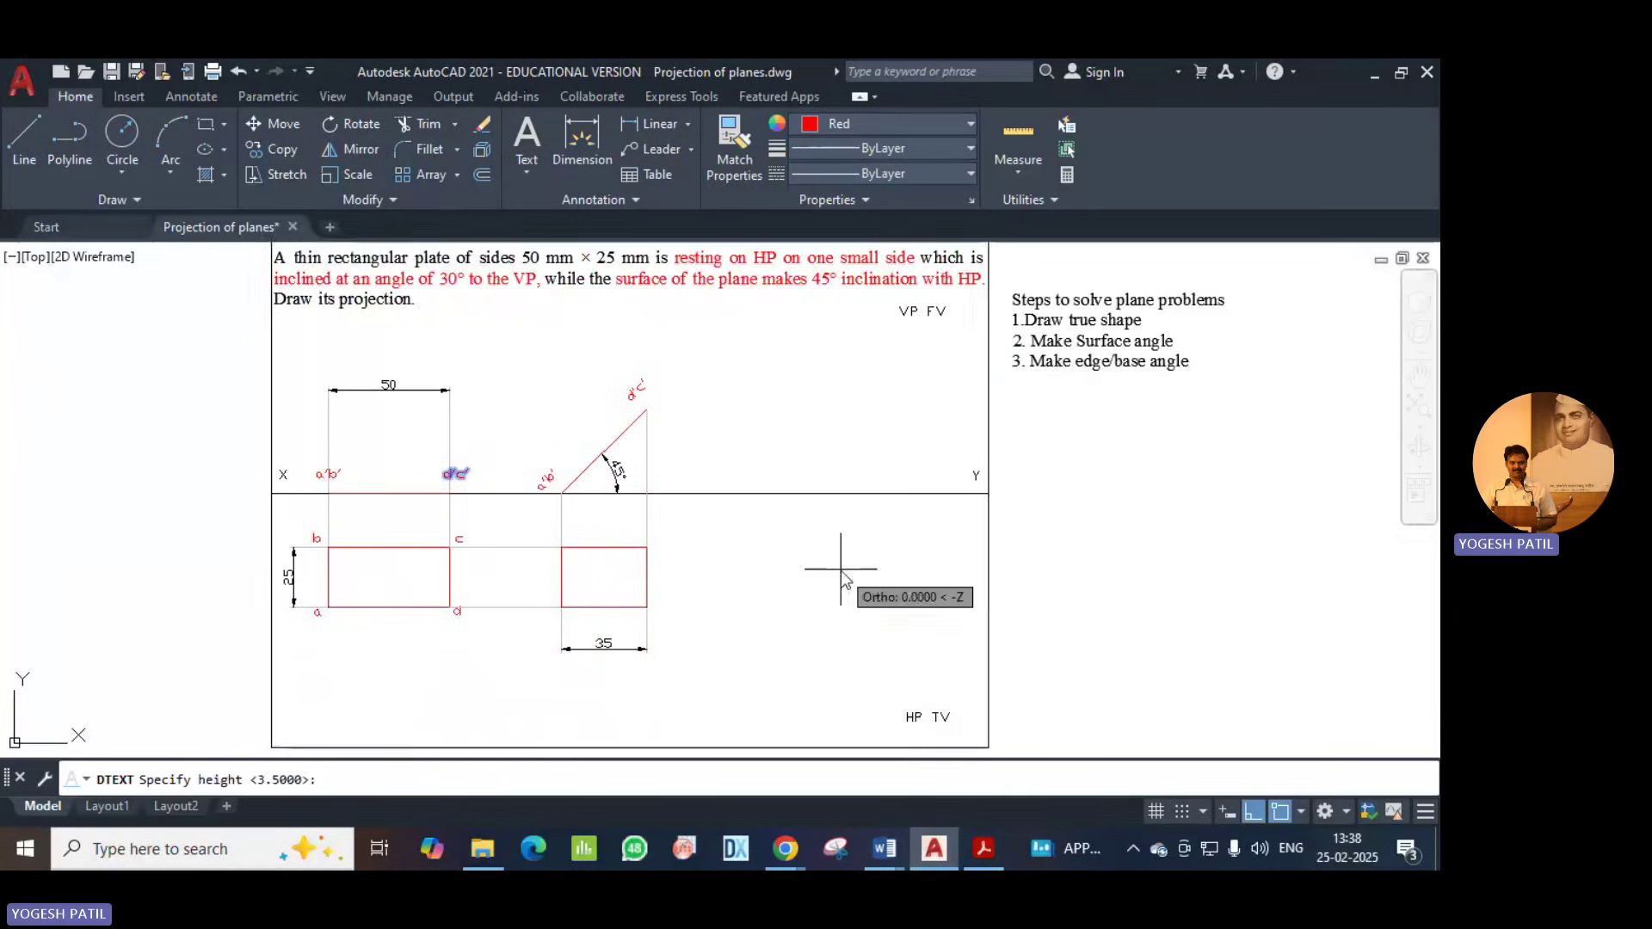
{"action": "key", "text": "Return"}
{"action": "key", "text": "Return"}
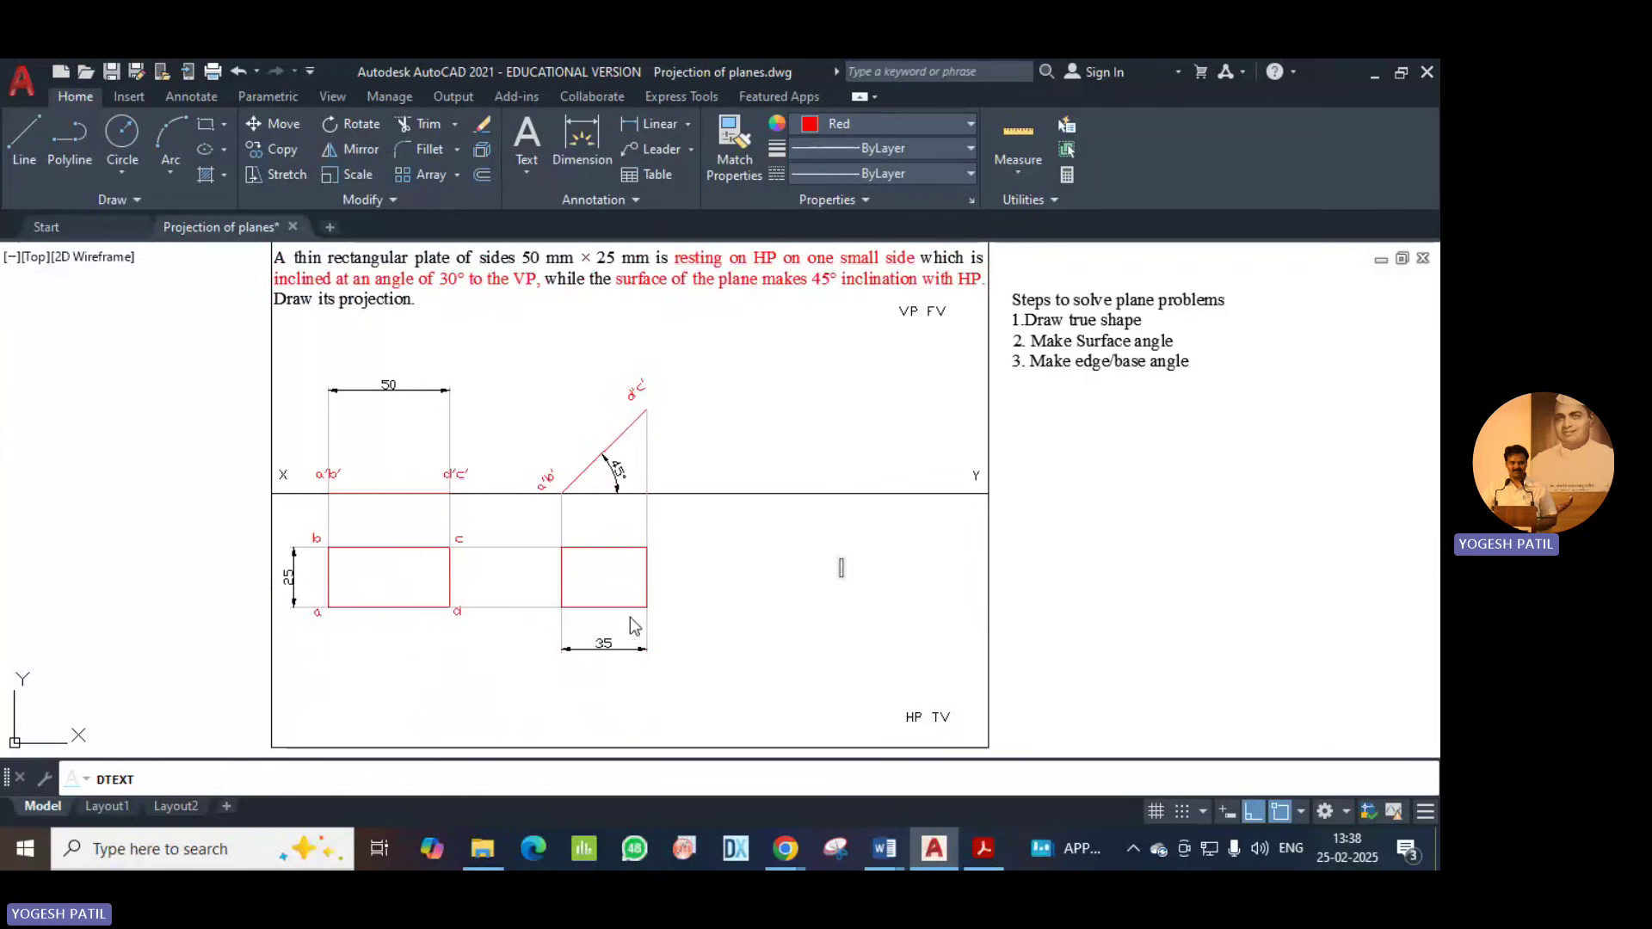
Type the red labels a, b, c and d at the rectangle's corners.
{"action": "type", "text": "a"}
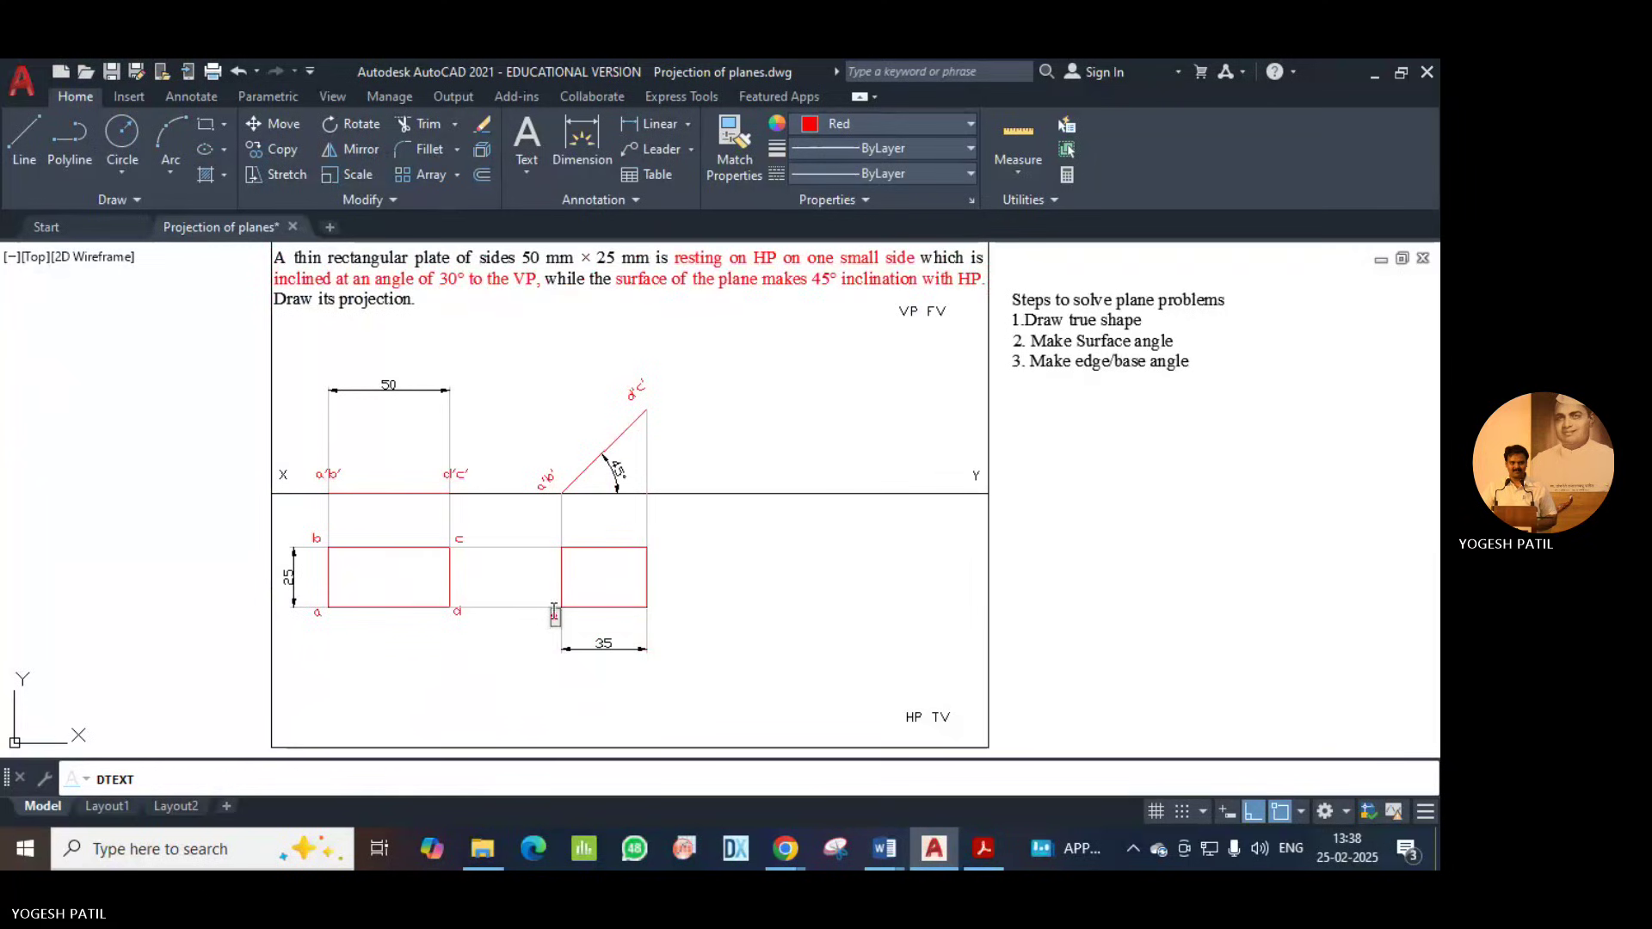
{"action": "left_click", "coordinate": [555, 539]}
{"action": "type", "text": "b"}
{"action": "left_click", "coordinate": [649, 542]}
{"action": "type", "text": "c"}
{"action": "left_click", "coordinate": [653, 613]}
{"action": "type", "text": "d"}
{"action": "key", "text": "Escape"}
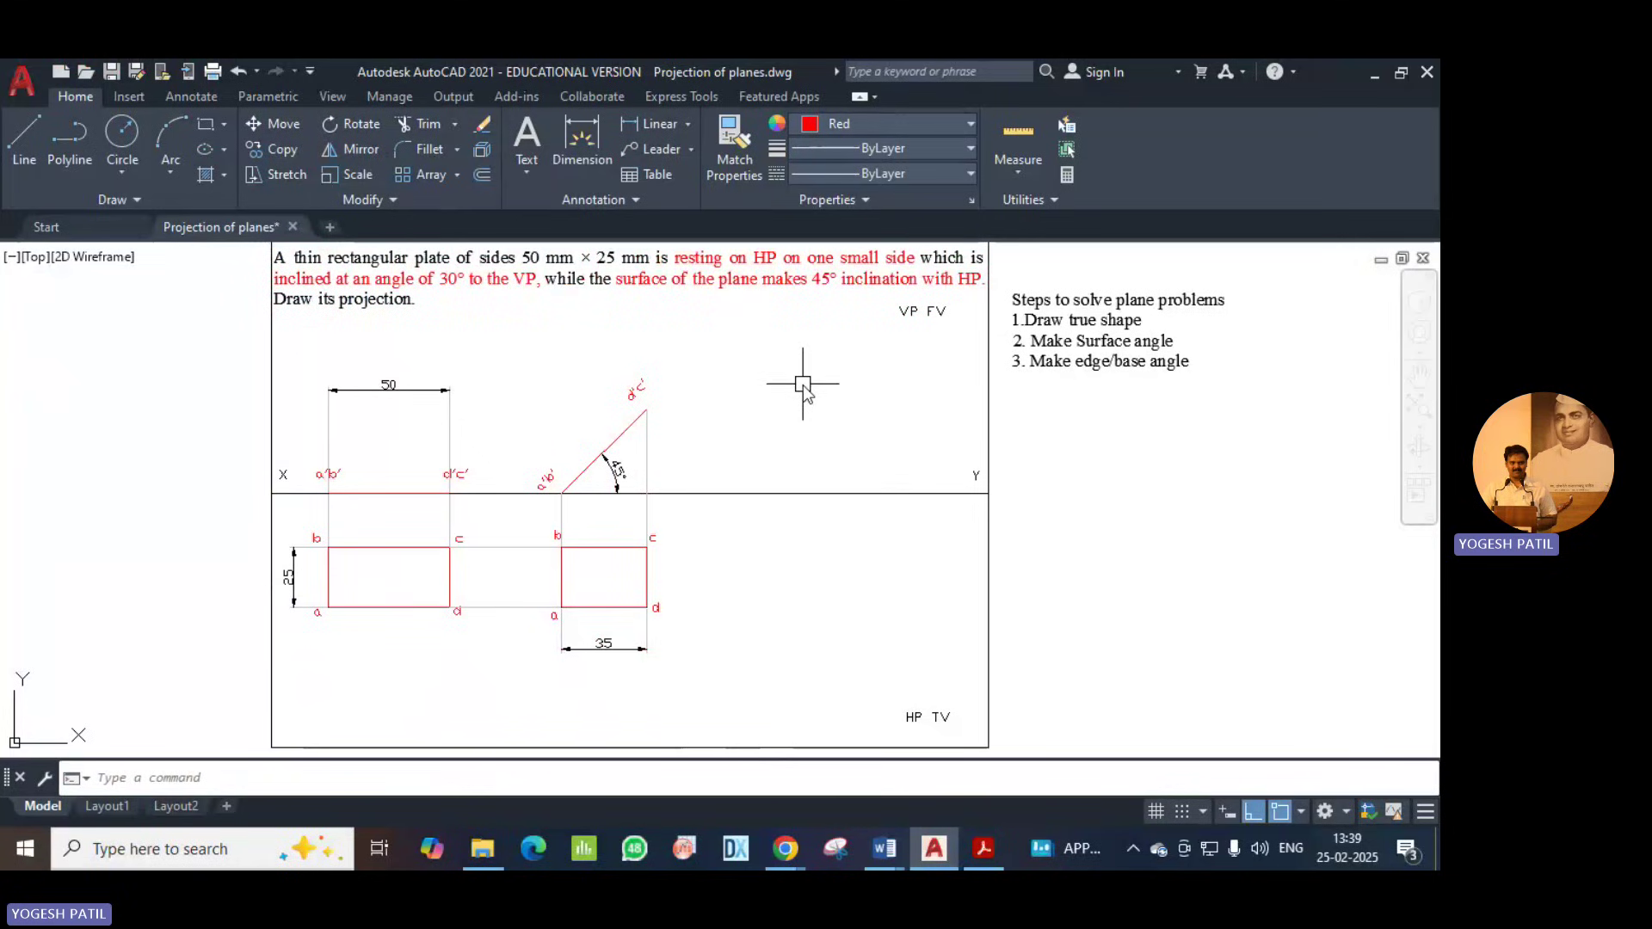
Copy the labelled rectangle from base corner d to a spot further right on the same line.
{"action": "left_click", "coordinate": [532, 520]}
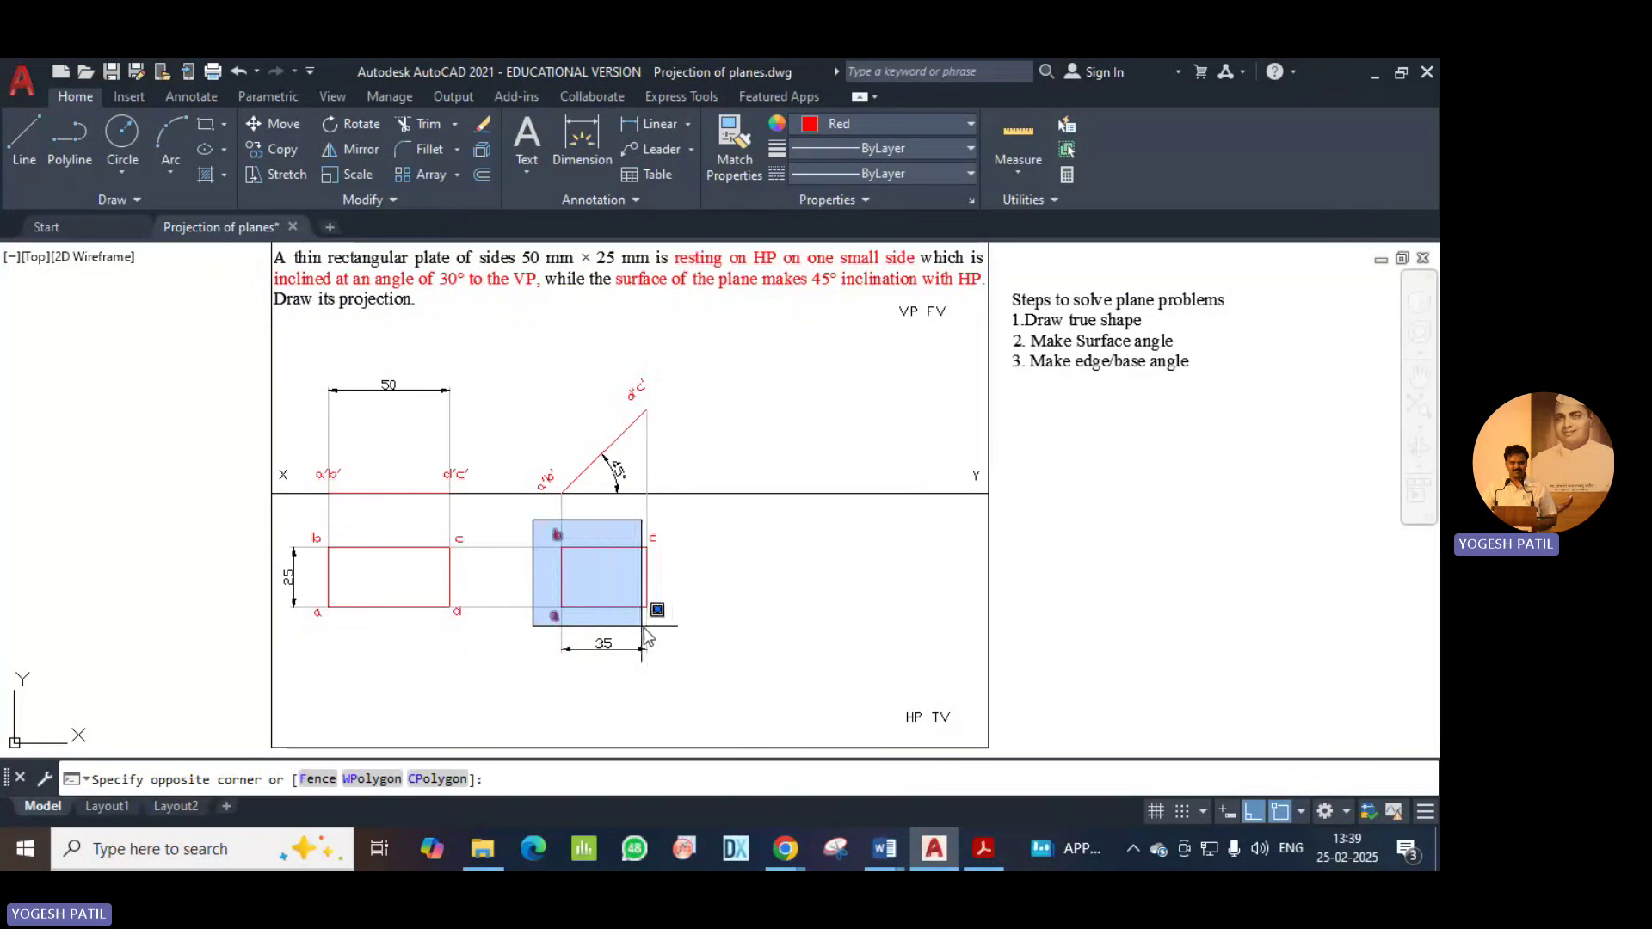
{"action": "left_click", "coordinate": [692, 625]}
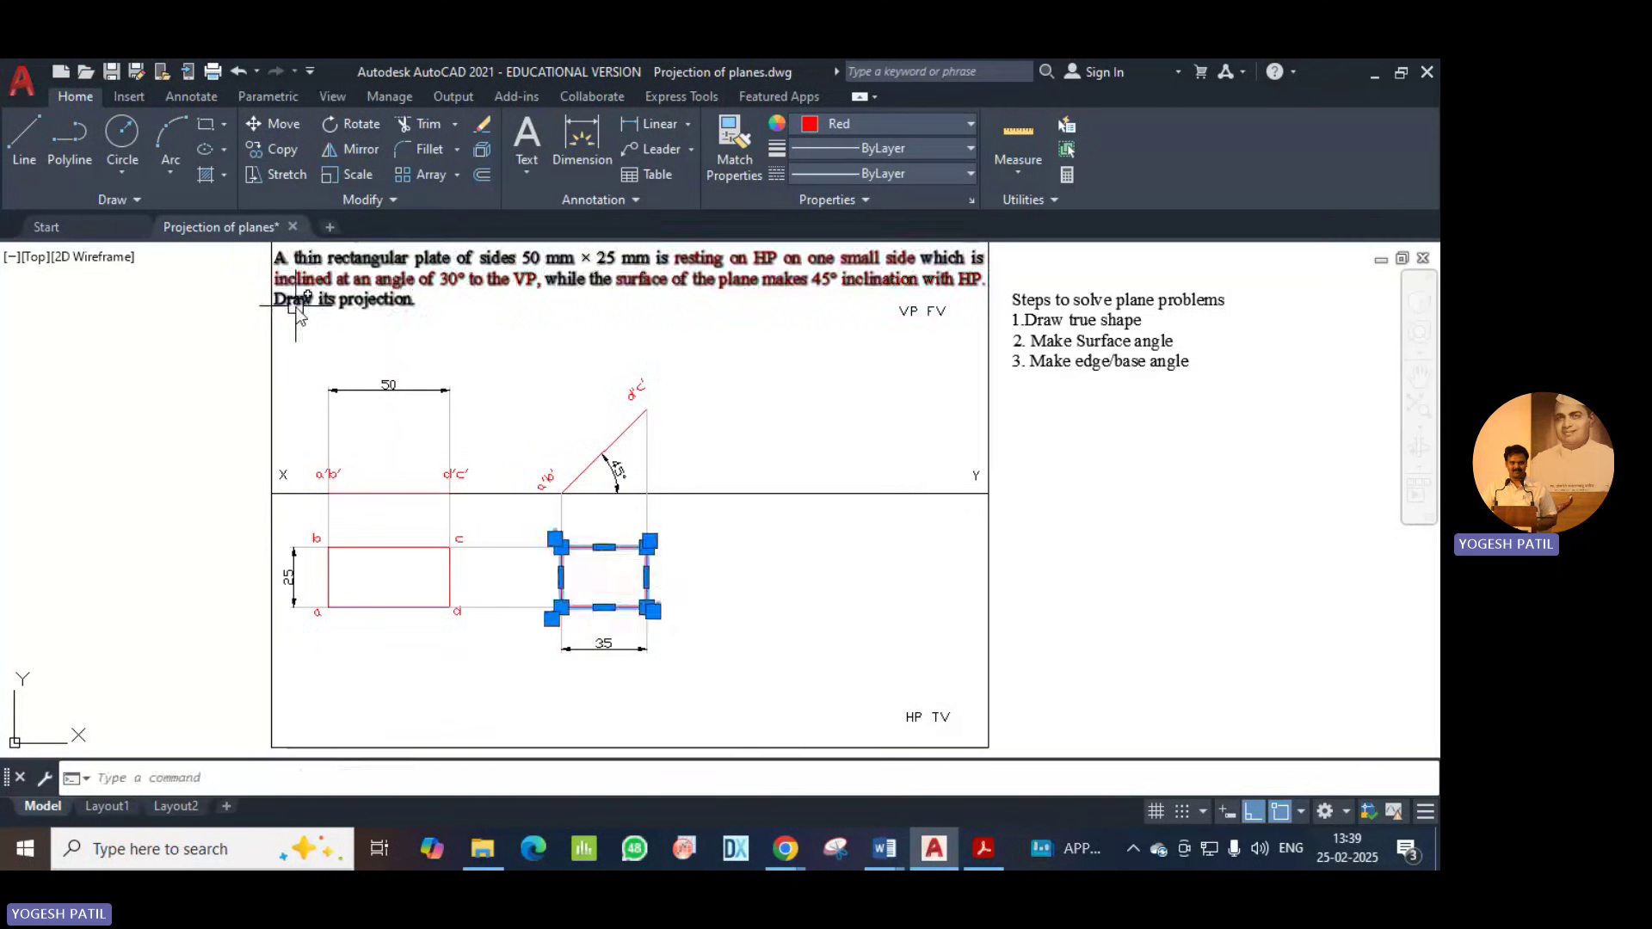
{"action": "left_click", "coordinate": [282, 153]}
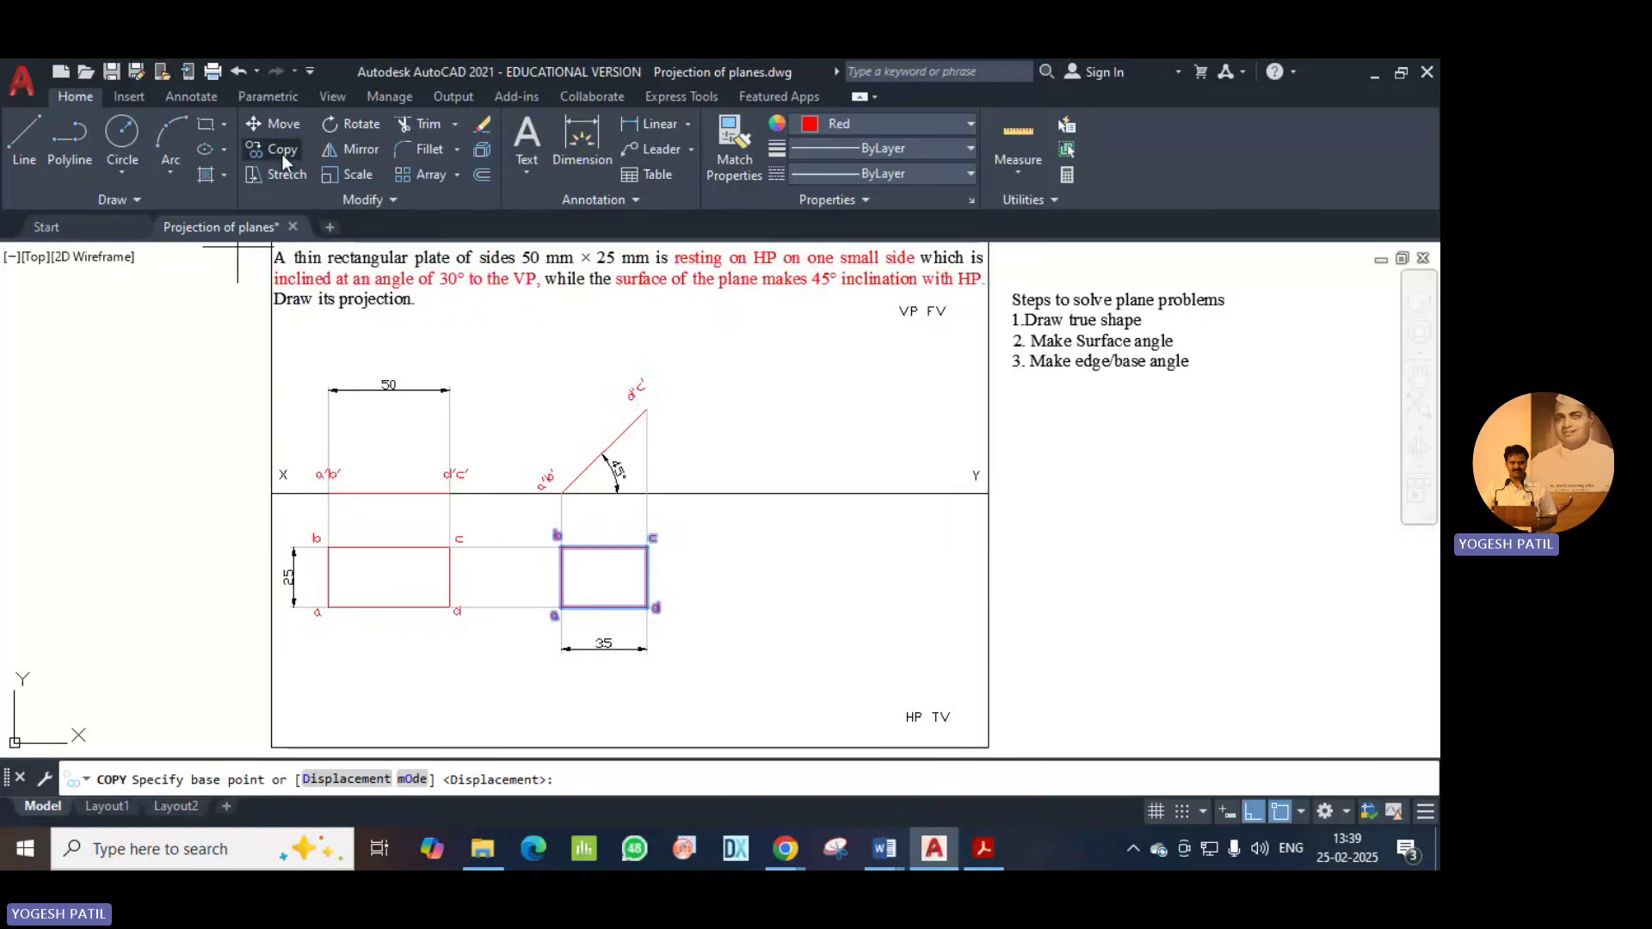
{"action": "left_click", "coordinate": [647, 607]}
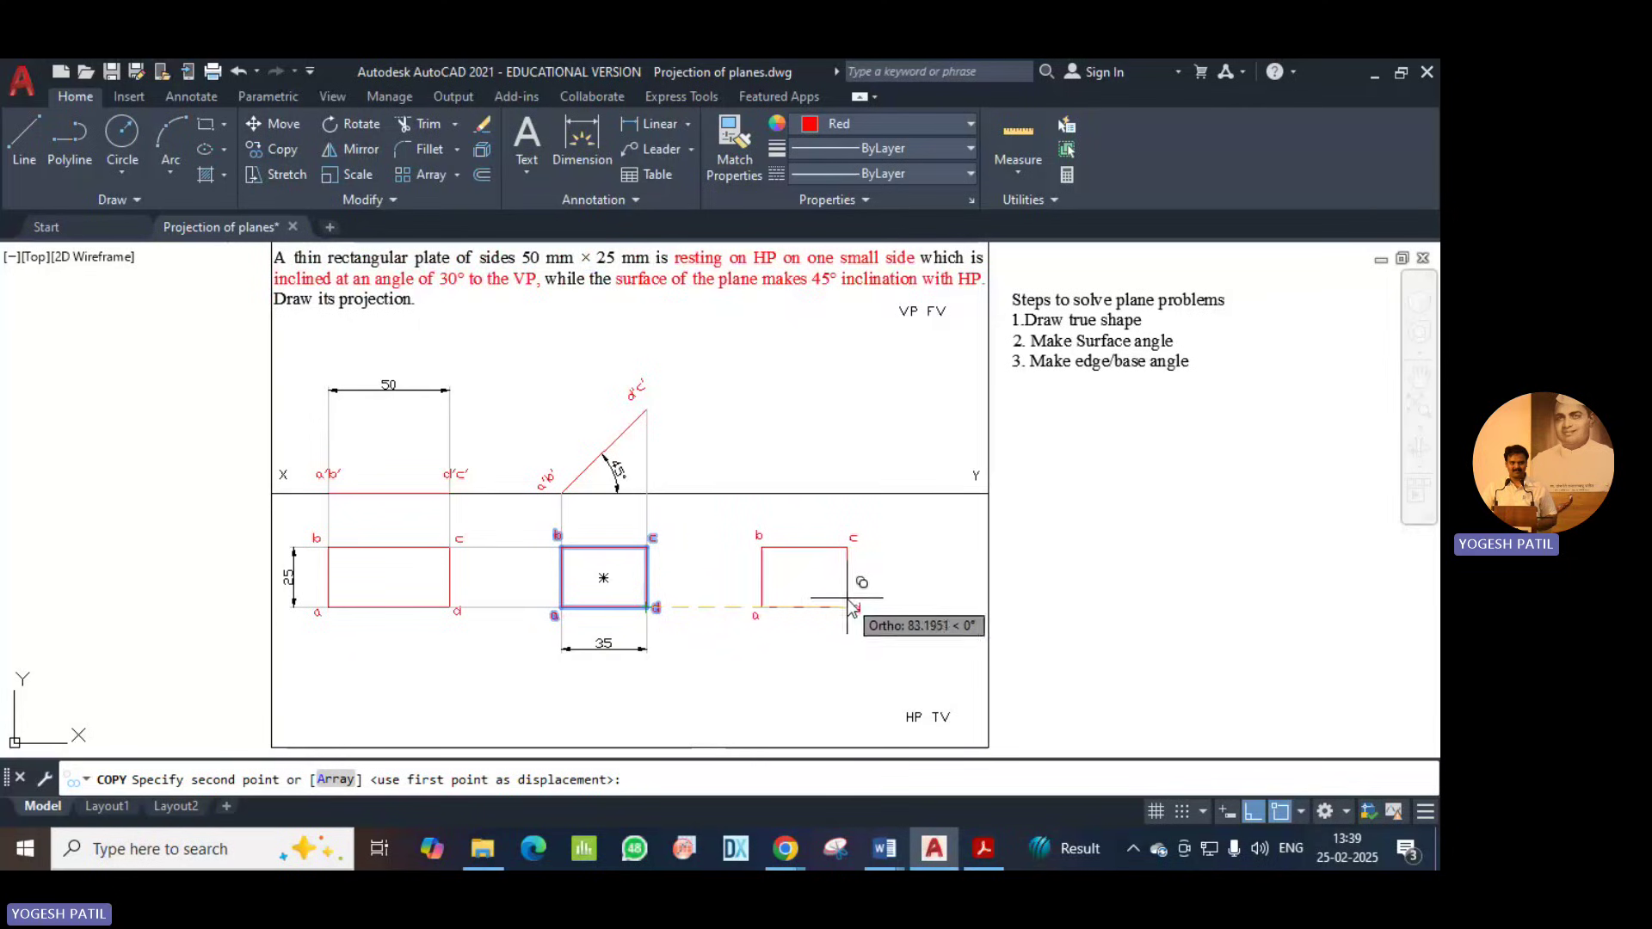
{"action": "left_click", "coordinate": [849, 600]}
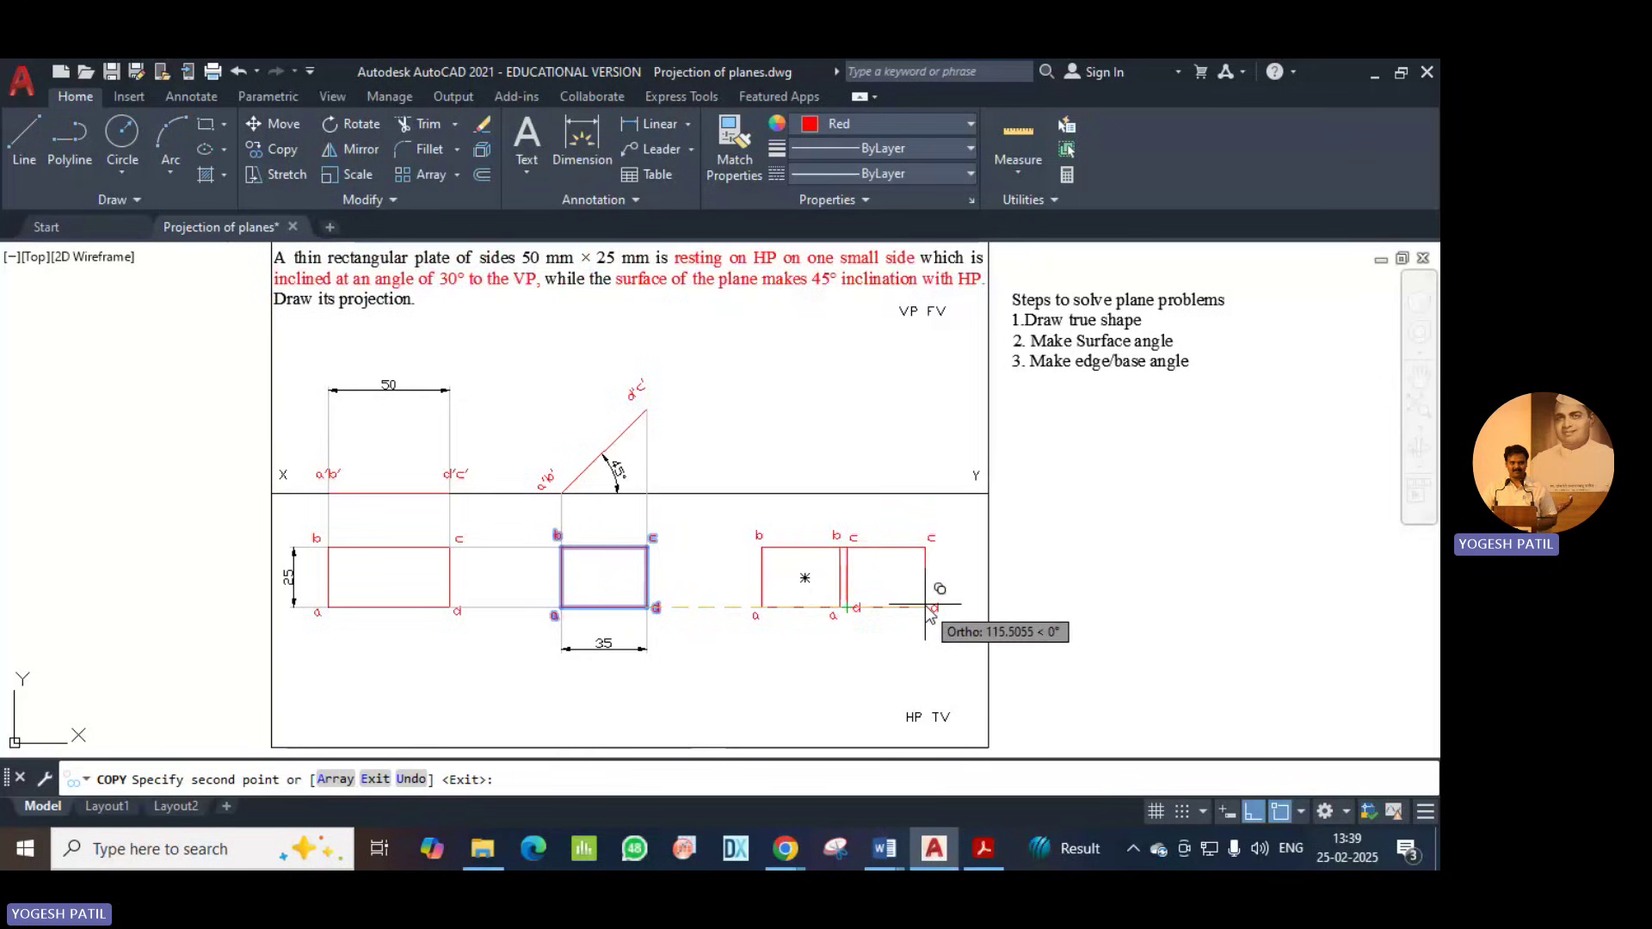
{"action": "key", "text": "Return"}
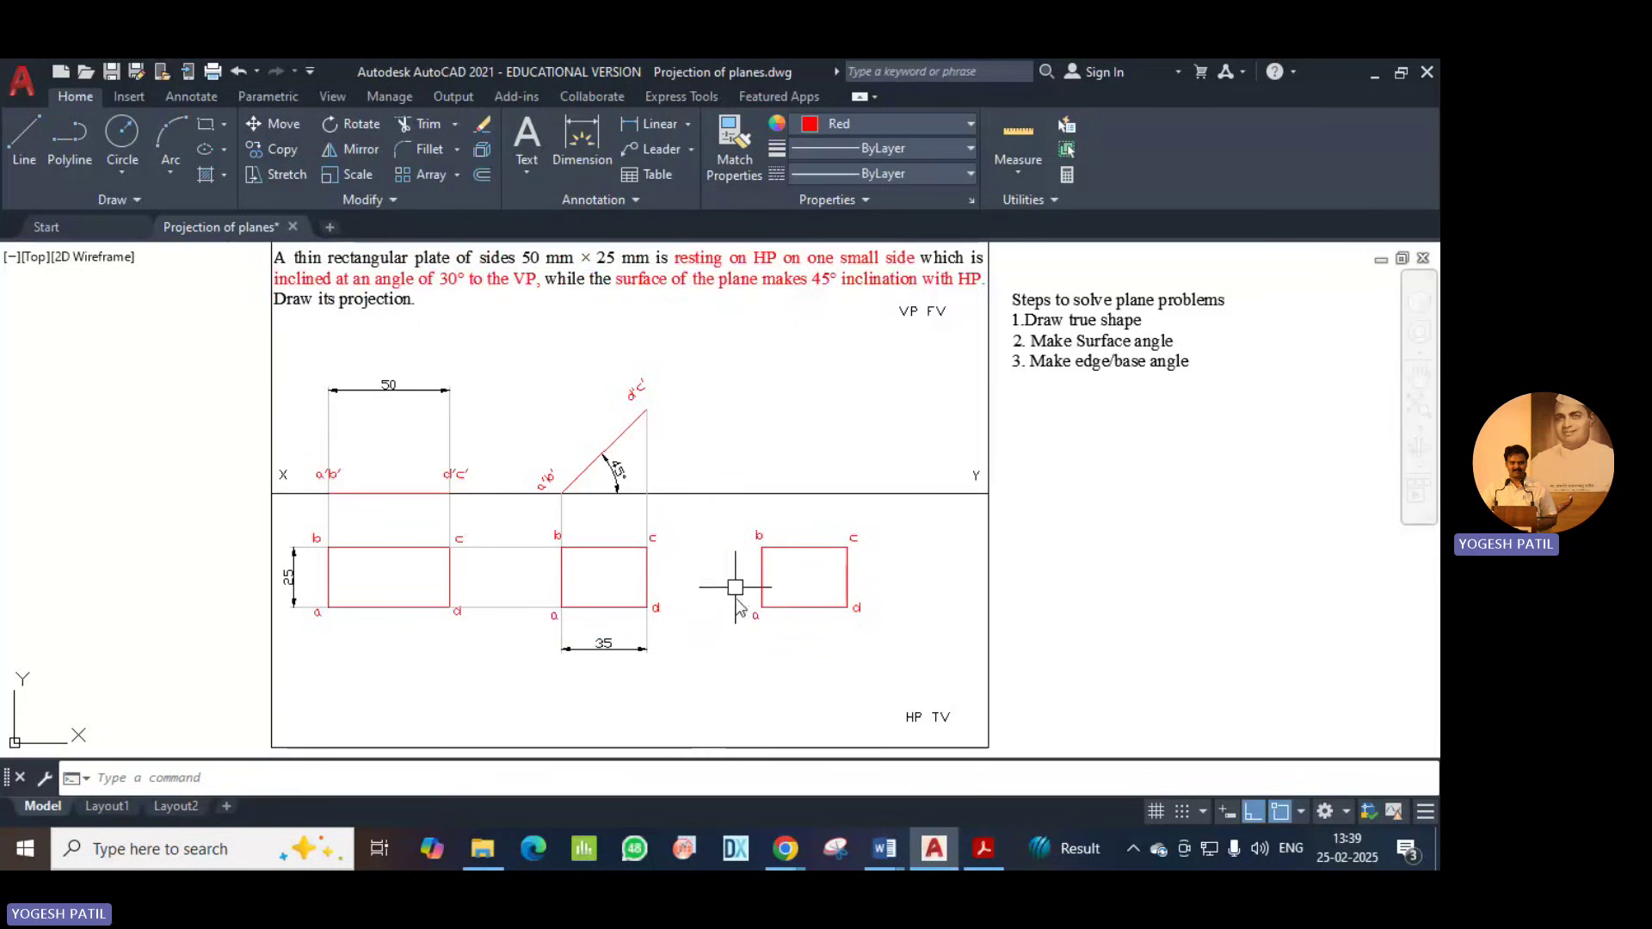
Rotate the copy about corner a, using edge a–b as reference, to a 30° angle.
{"action": "left_click", "coordinate": [729, 521]}
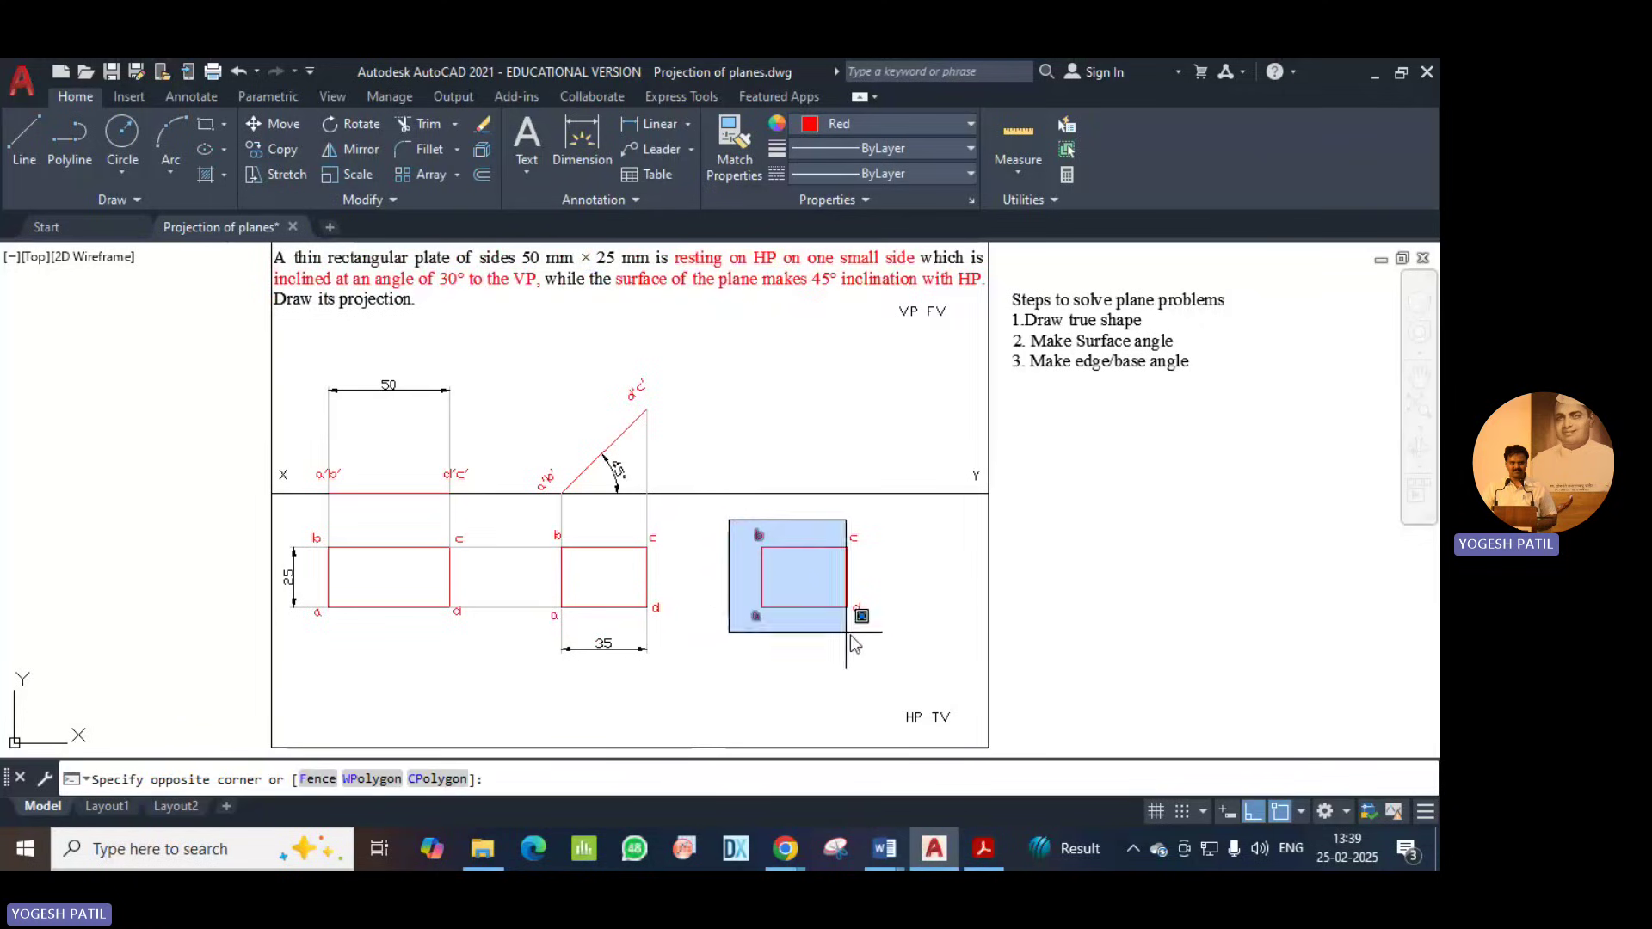
{"action": "left_click", "coordinate": [909, 646]}
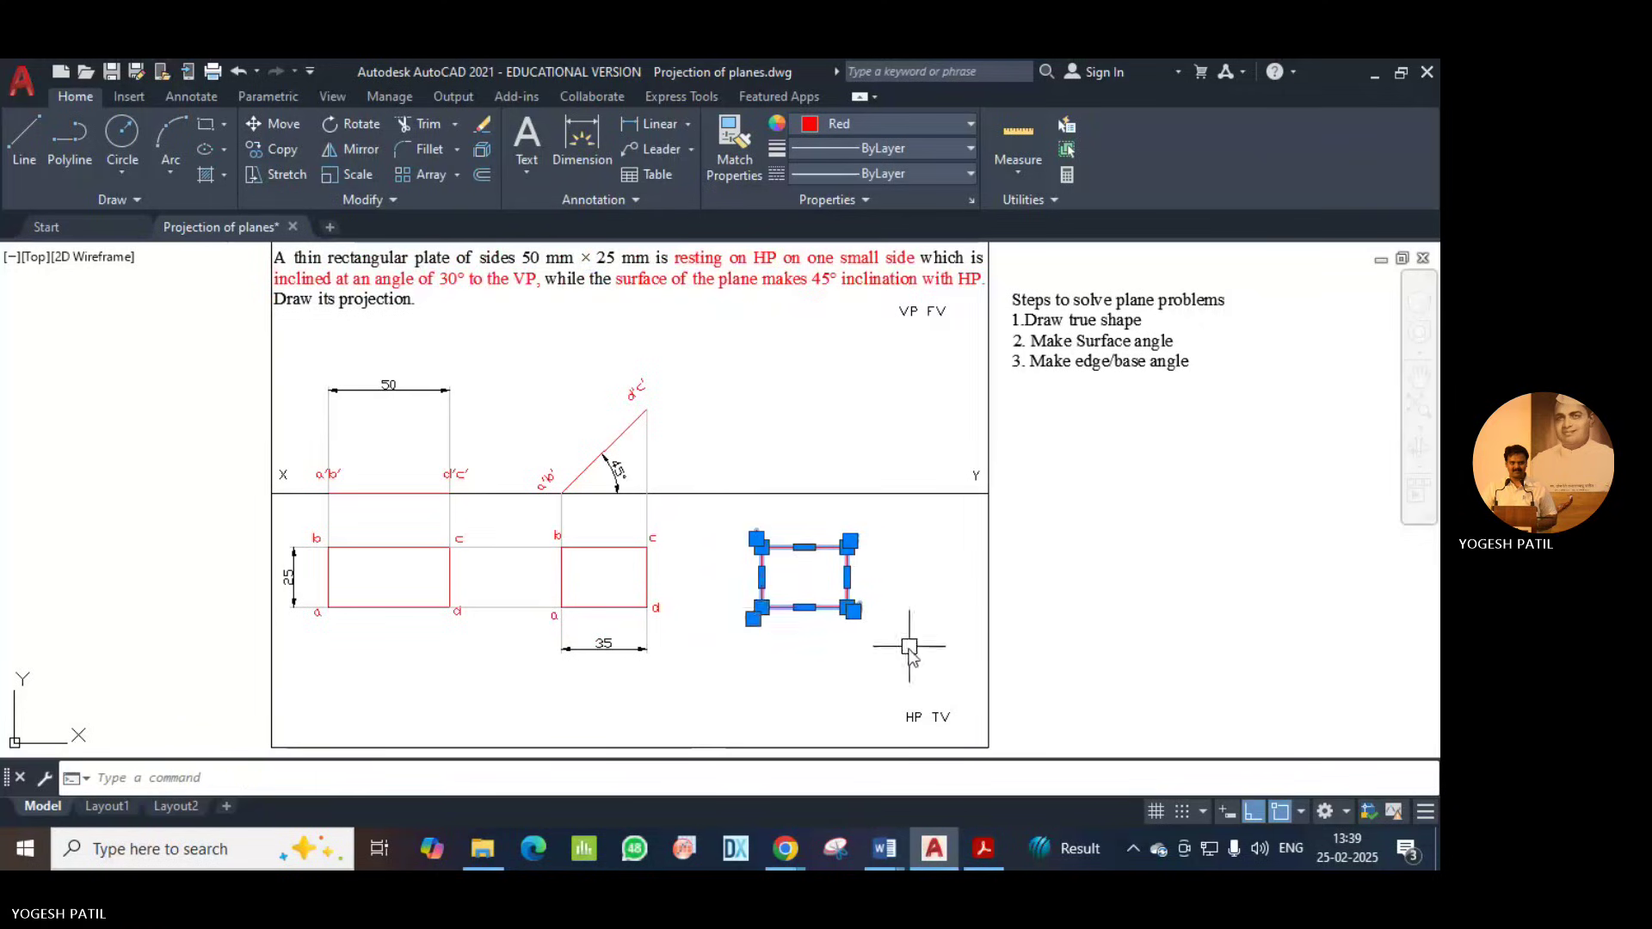
{"action": "left_click", "coordinate": [360, 125]}
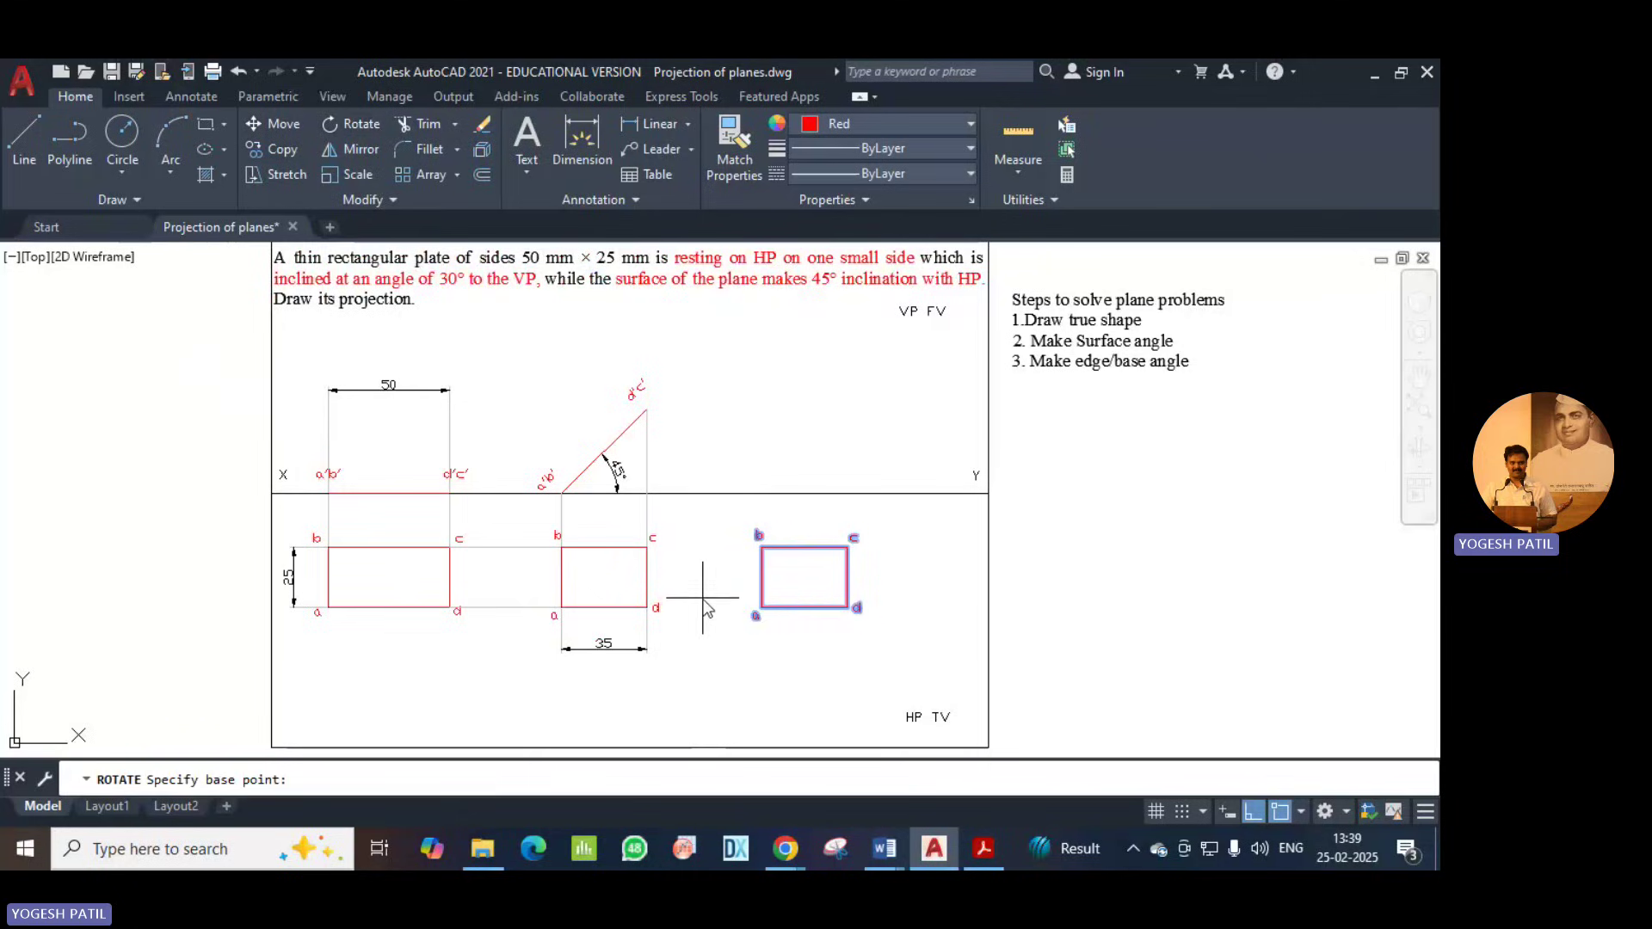
{"action": "left_click", "coordinate": [760, 608]}
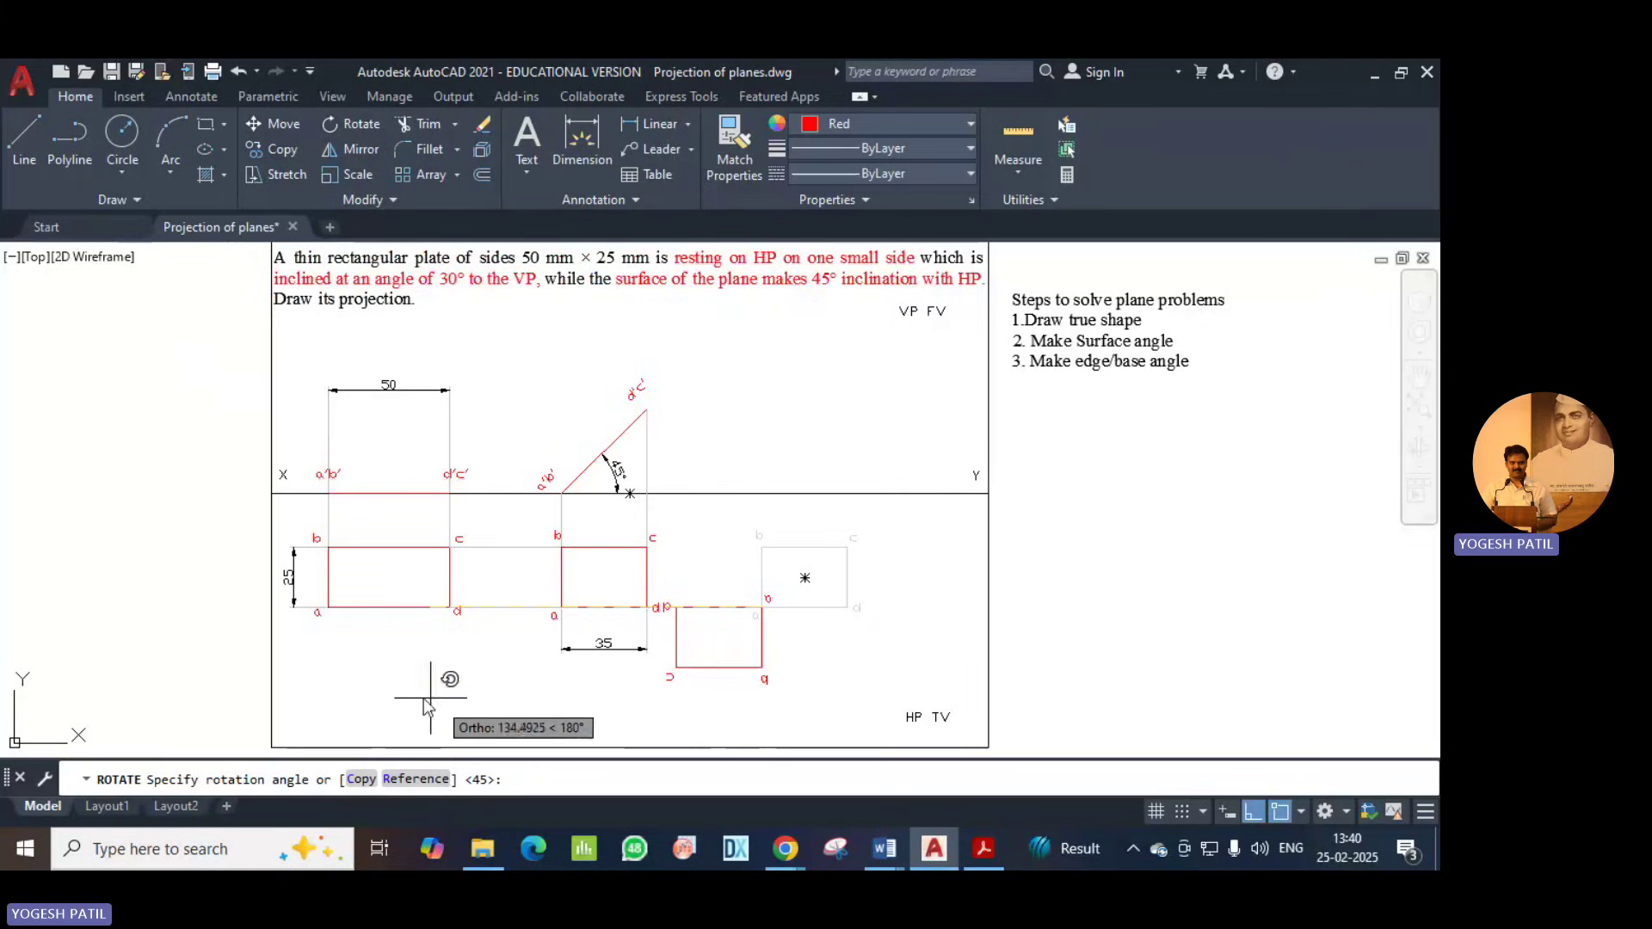
{"action": "left_click", "coordinate": [410, 781]}
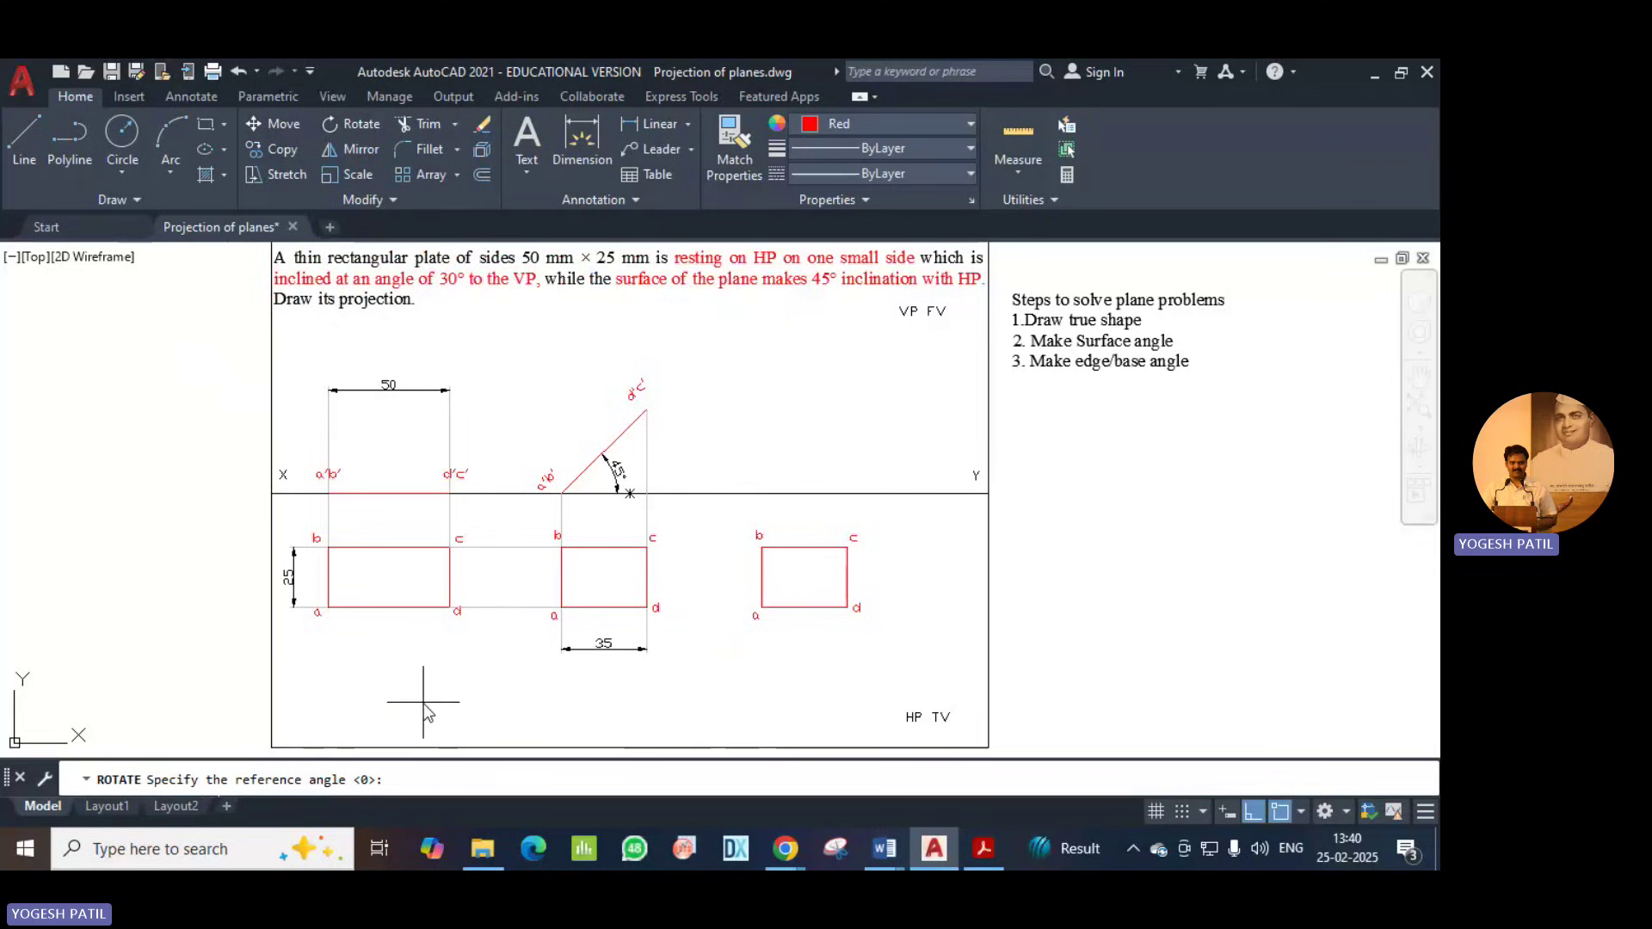
{"action": "left_click", "coordinate": [761, 607]}
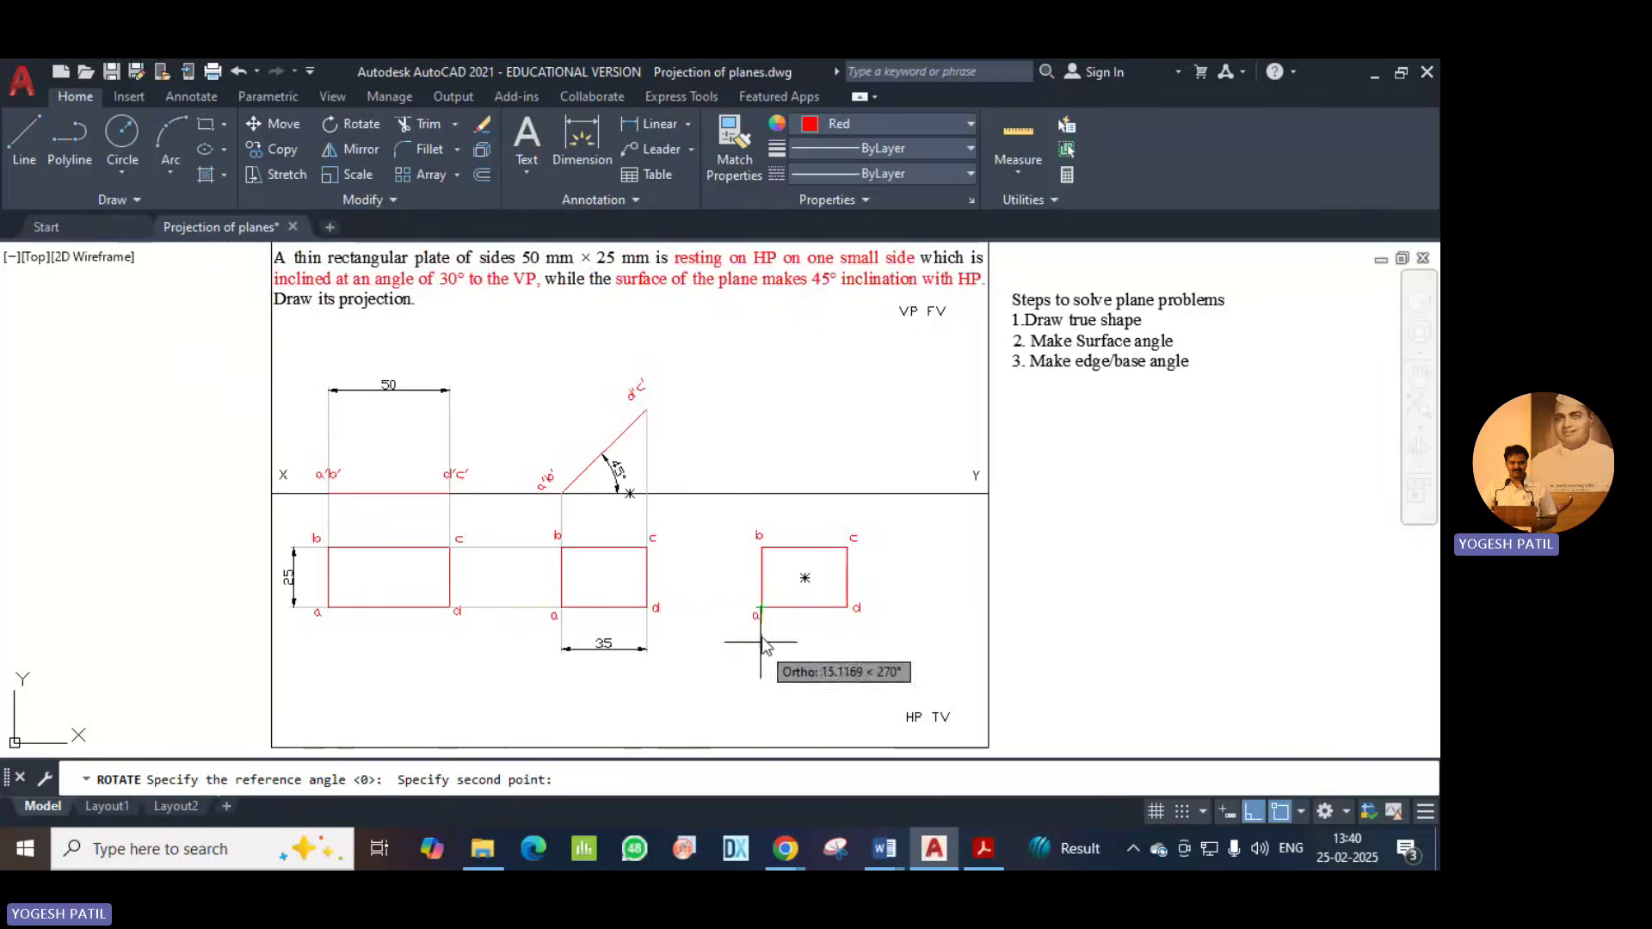
{"action": "left_click", "coordinate": [757, 554]}
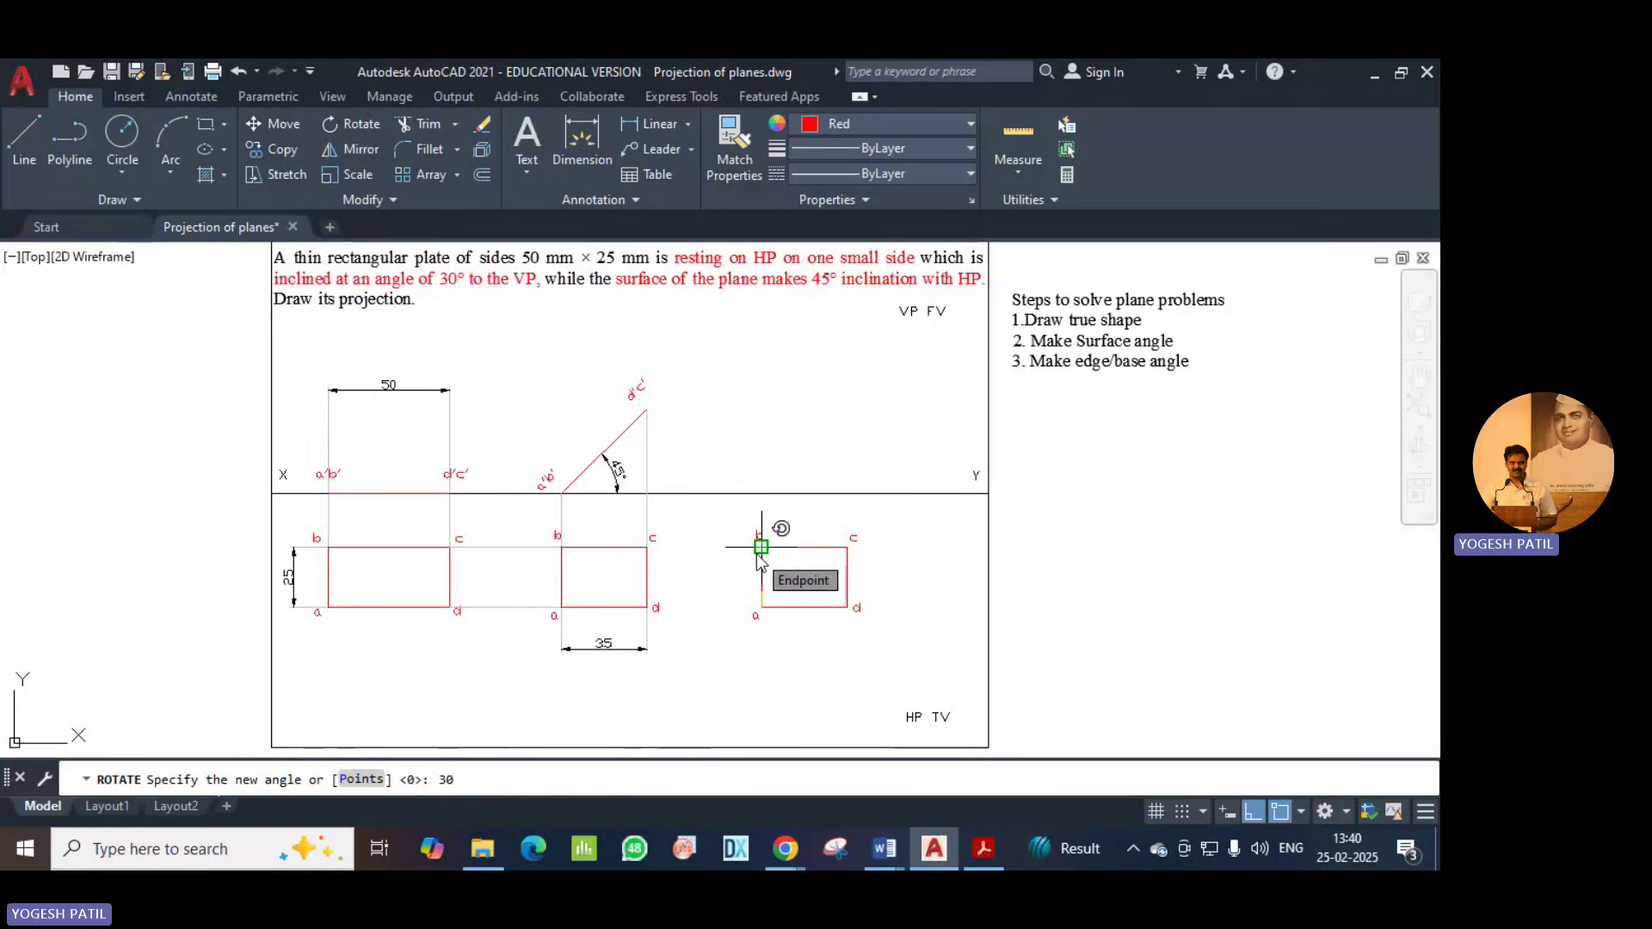
{"action": "type", "text": "30"}
{"action": "key", "text": "Return"}
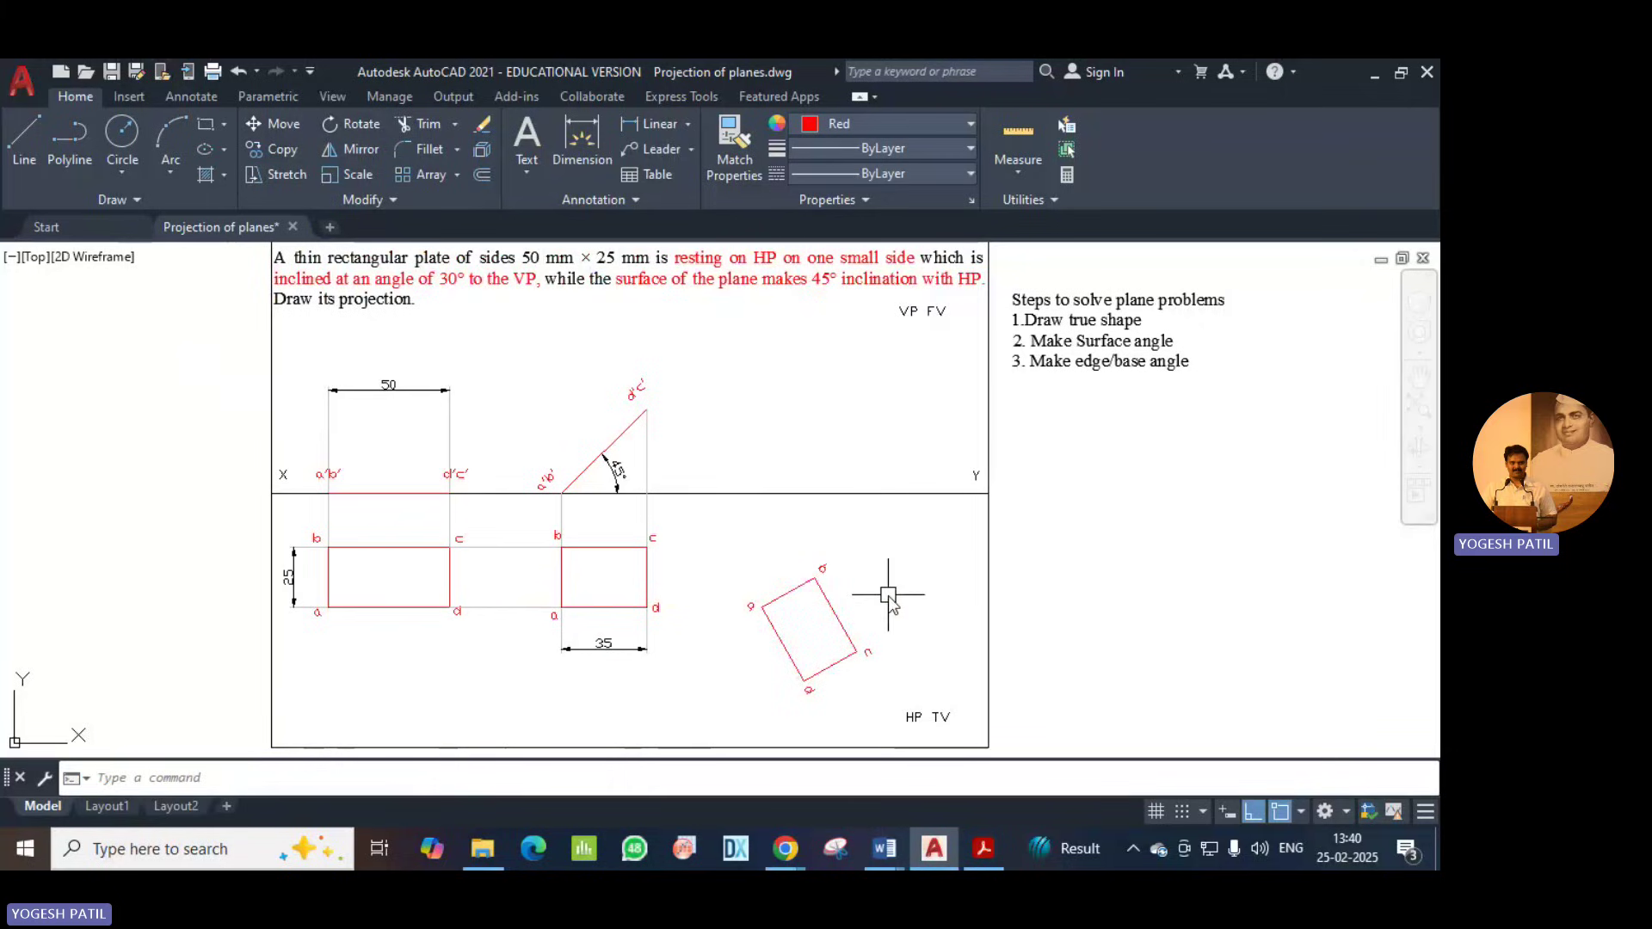
Reset the drawing colour to ByLayer, abandoning a first angular dimension attempt.
{"action": "left_click", "coordinate": [689, 126]}
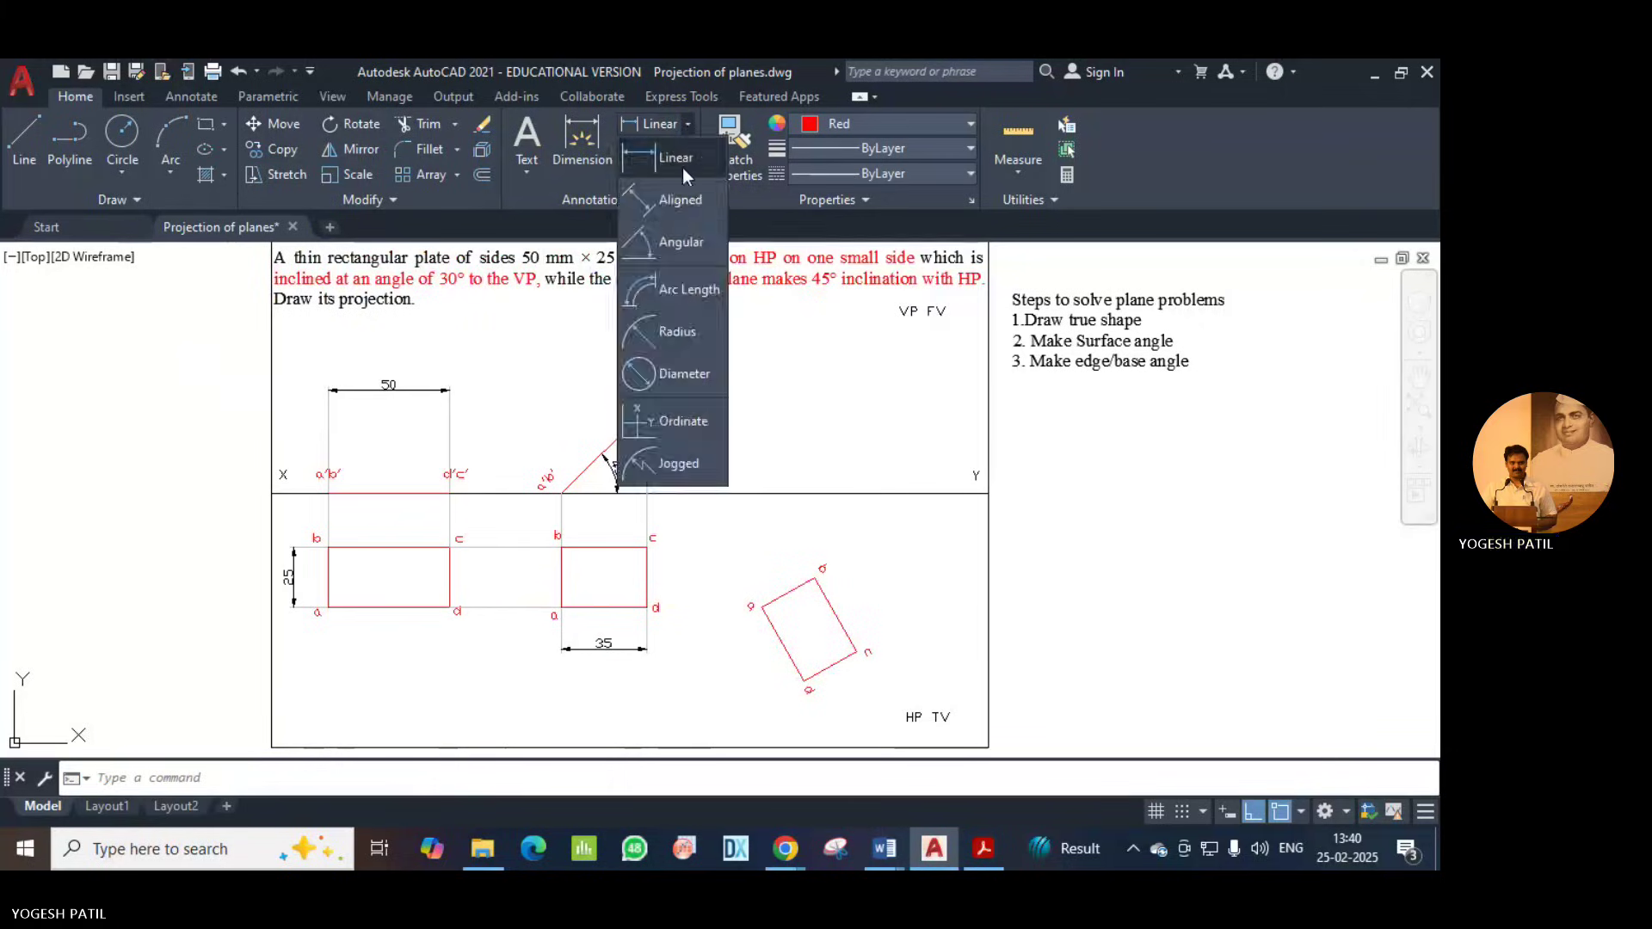
{"action": "left_click", "coordinate": [677, 243]}
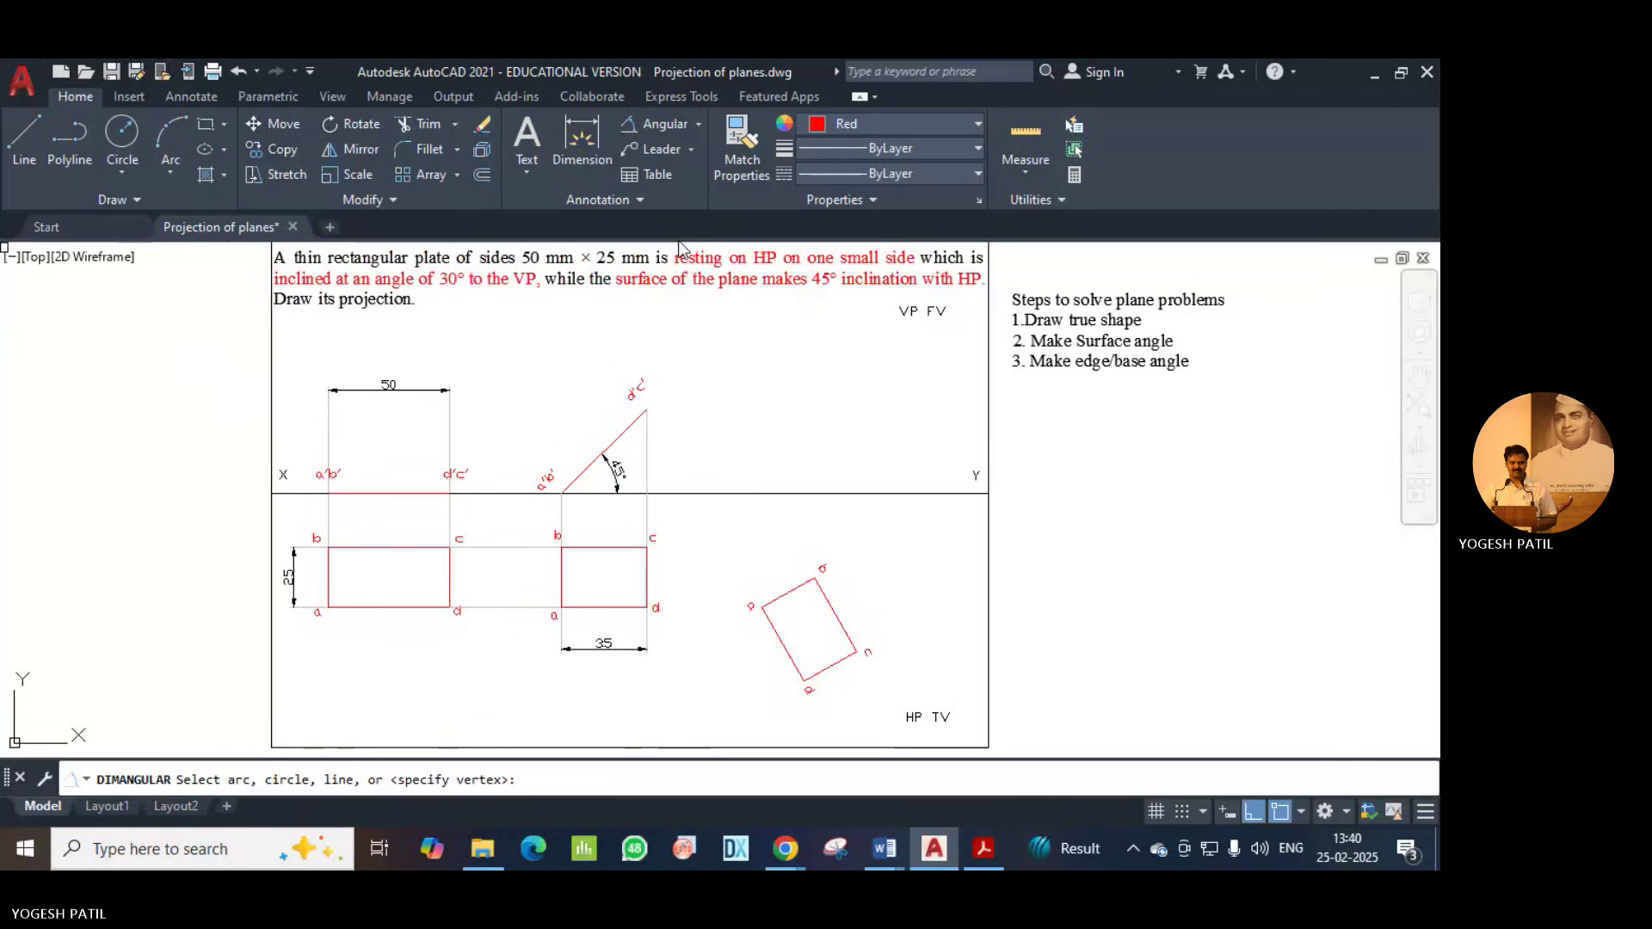
{"action": "left_click", "coordinate": [831, 123]}
{"action": "left_click", "coordinate": [833, 151]}
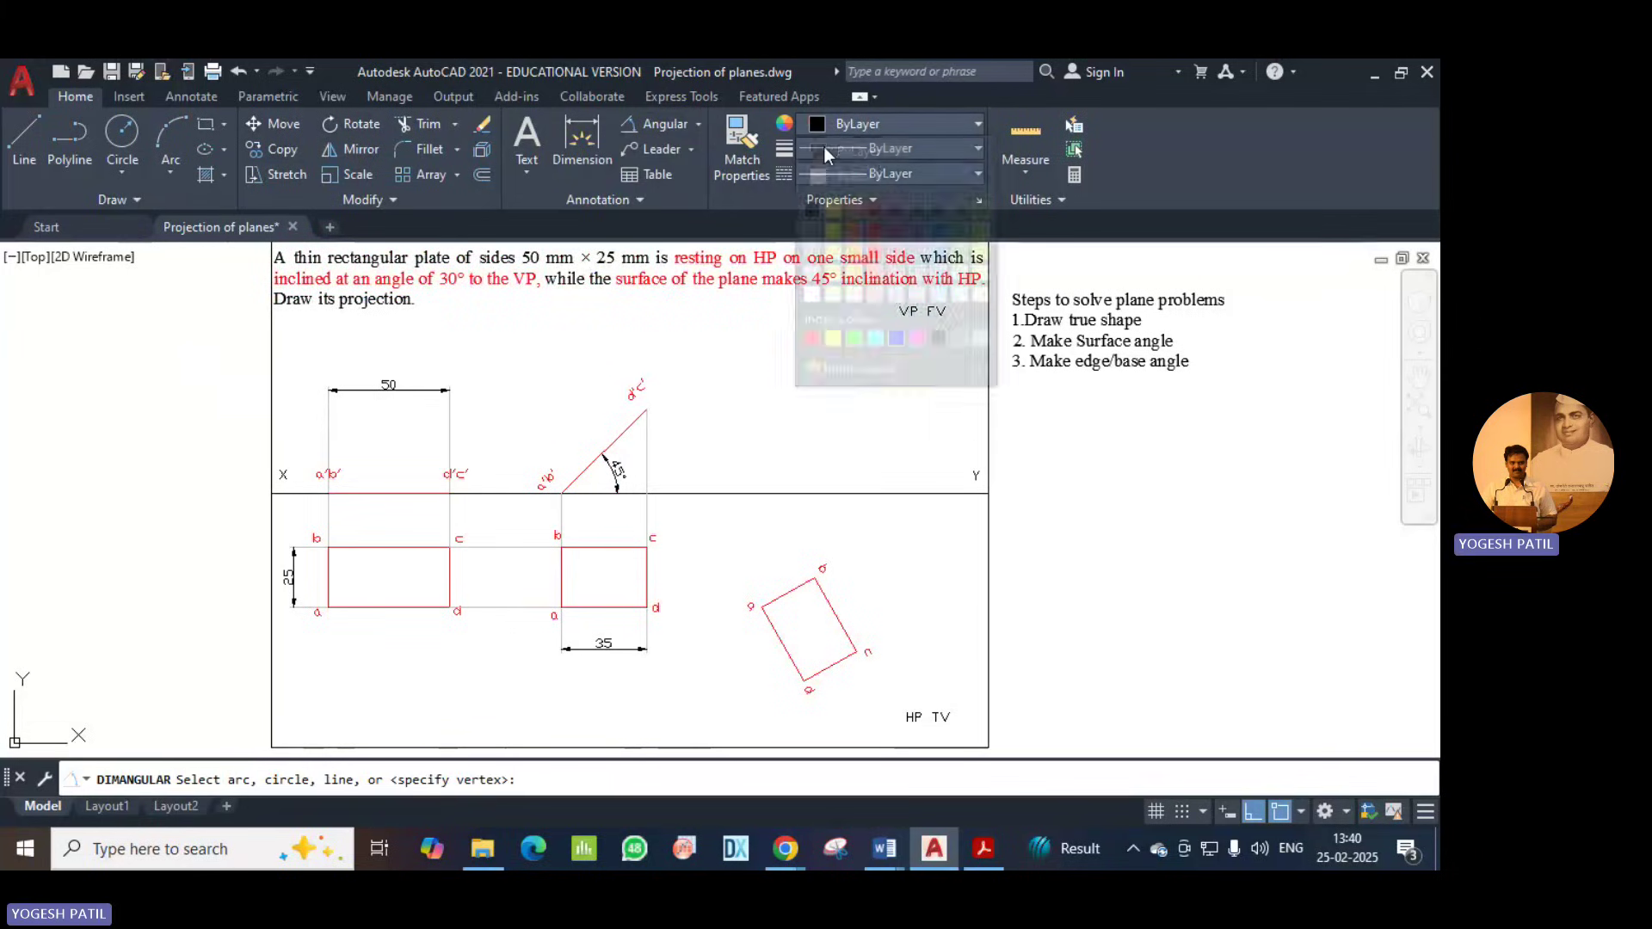
{"action": "left_click", "coordinate": [790, 592]}
{"action": "left_click", "coordinate": [753, 494]}
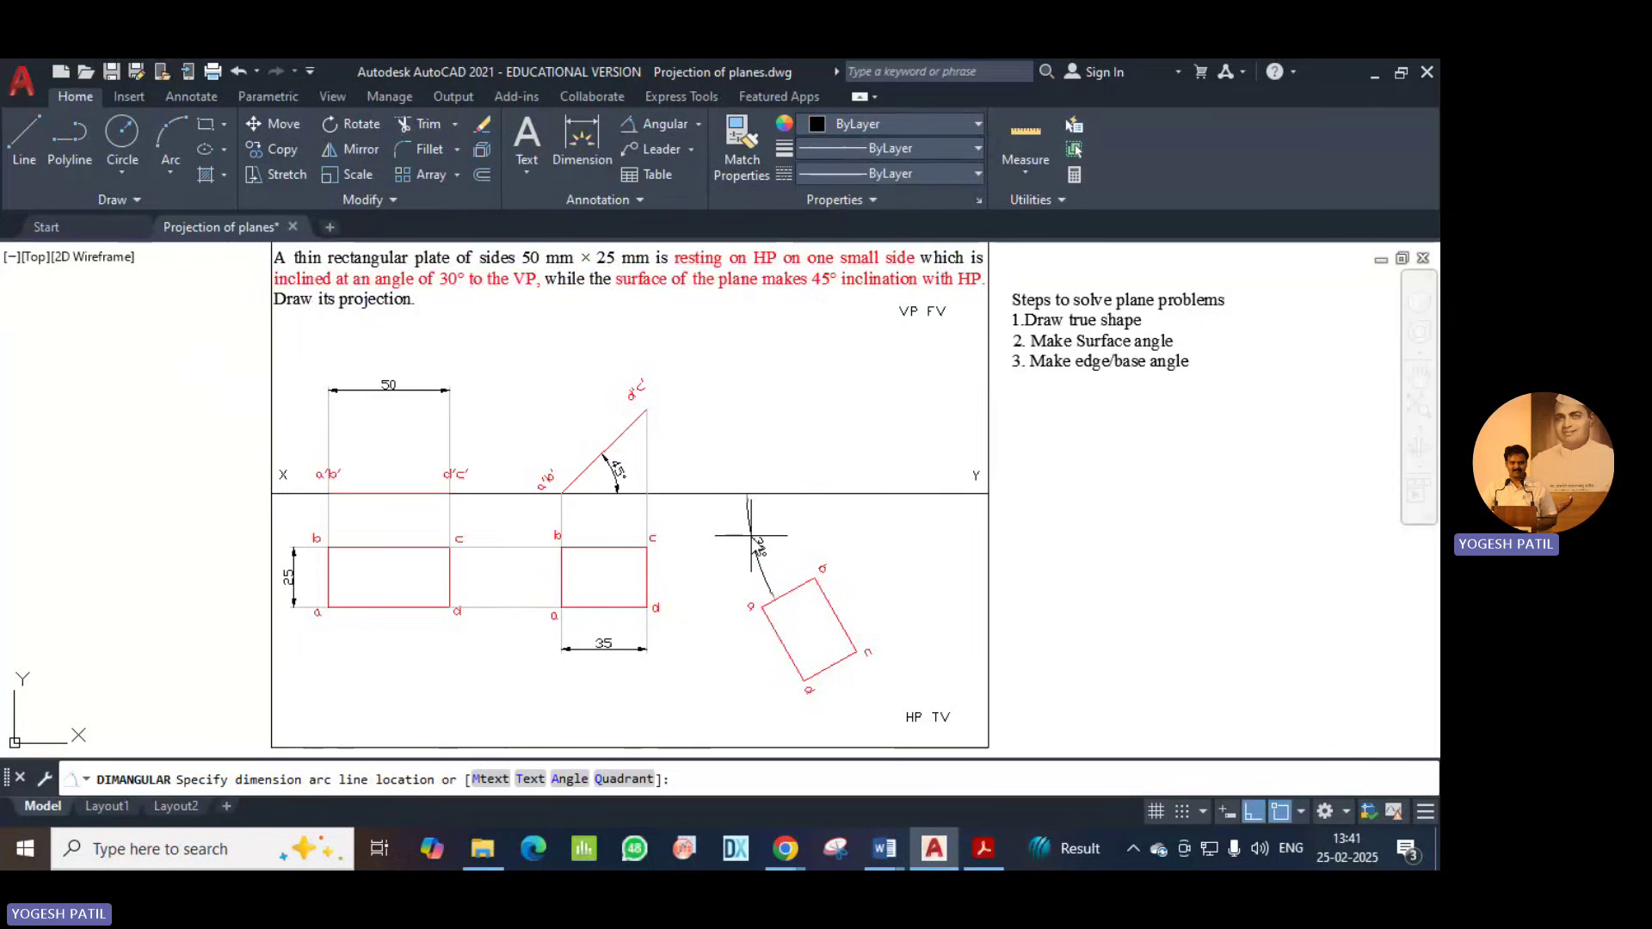
{"action": "key", "text": "Escape"}
Move the tilted rectangle up so it sits just below the XY line.
{"action": "left_click", "coordinate": [704, 528]}
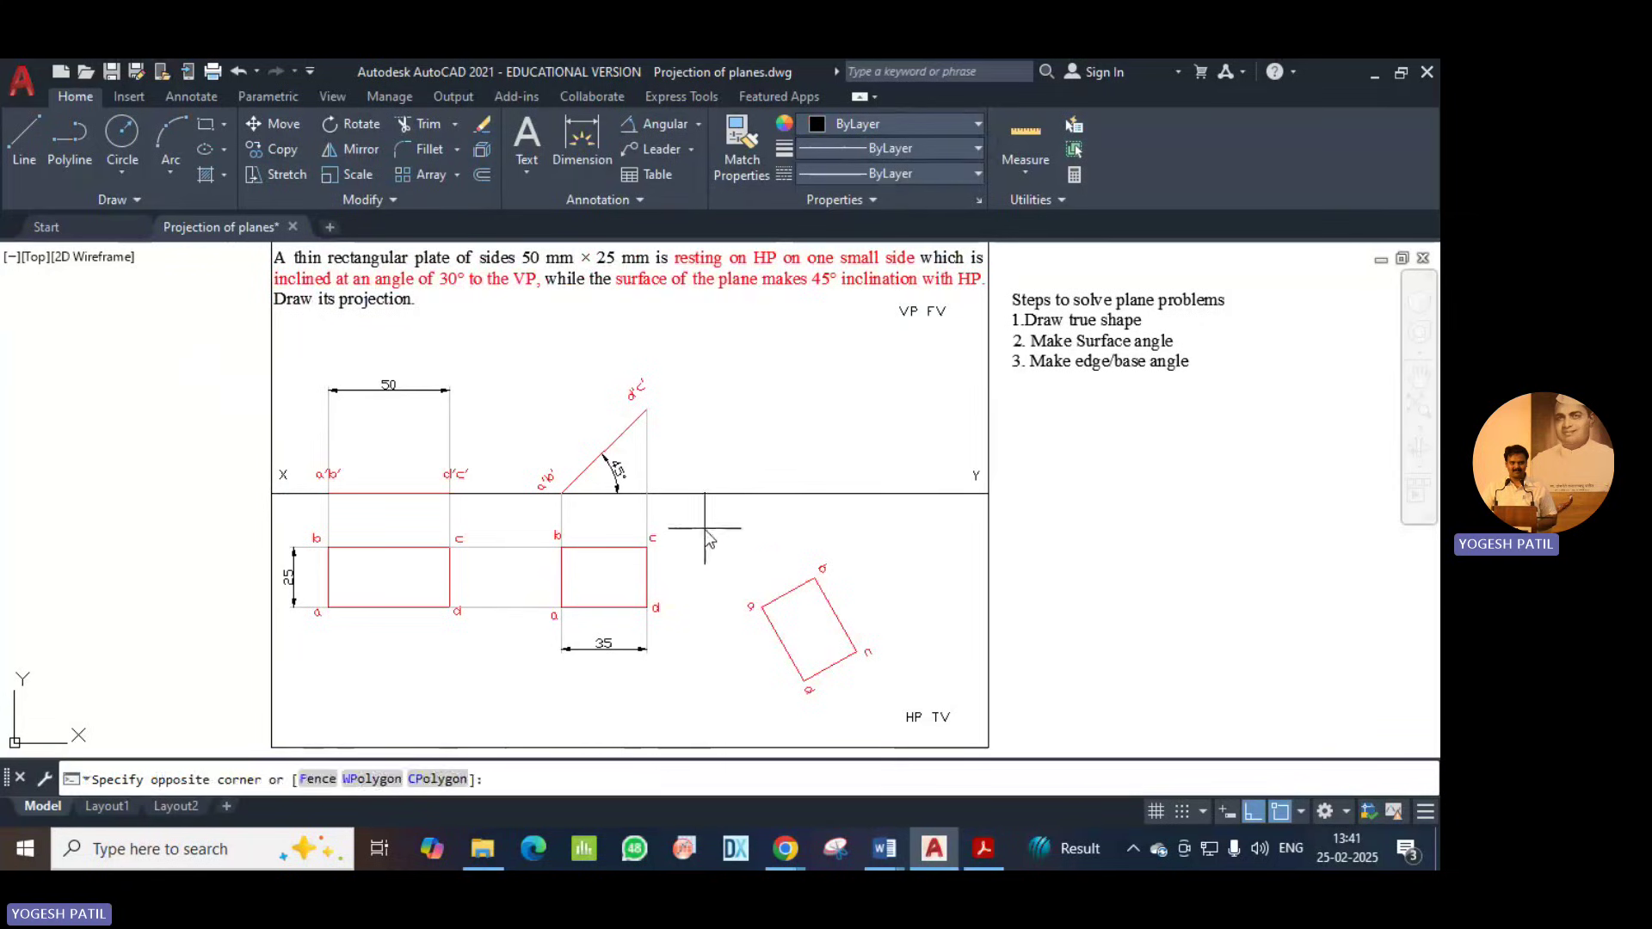
{"action": "left_click", "coordinate": [929, 749]}
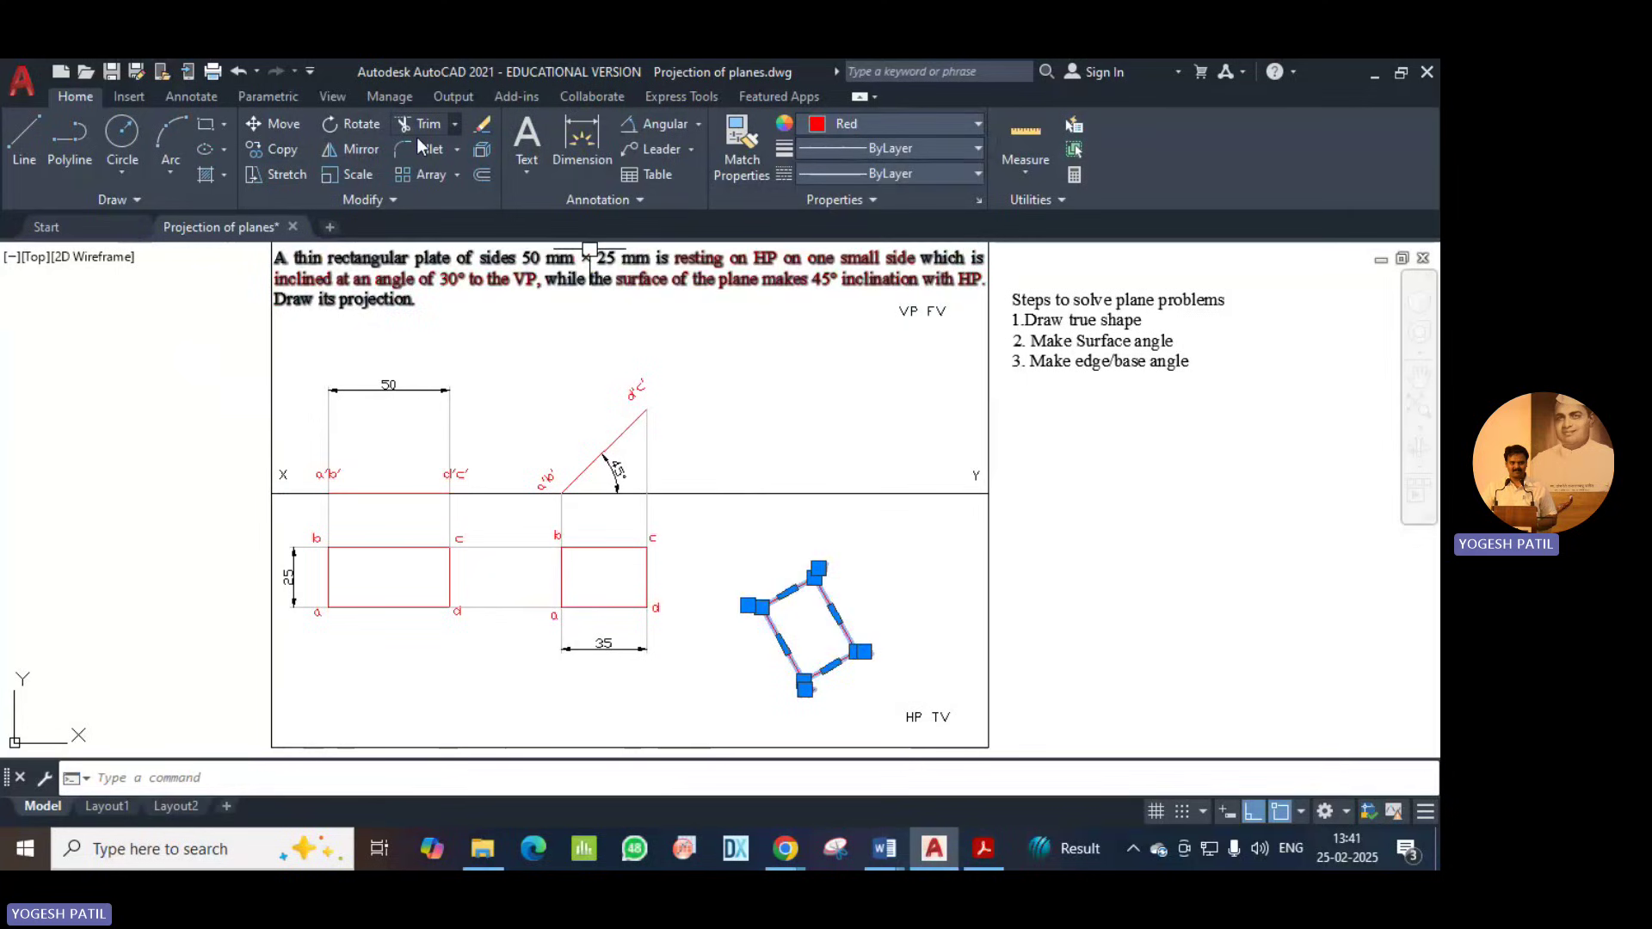
{"action": "left_click", "coordinate": [280, 122]}
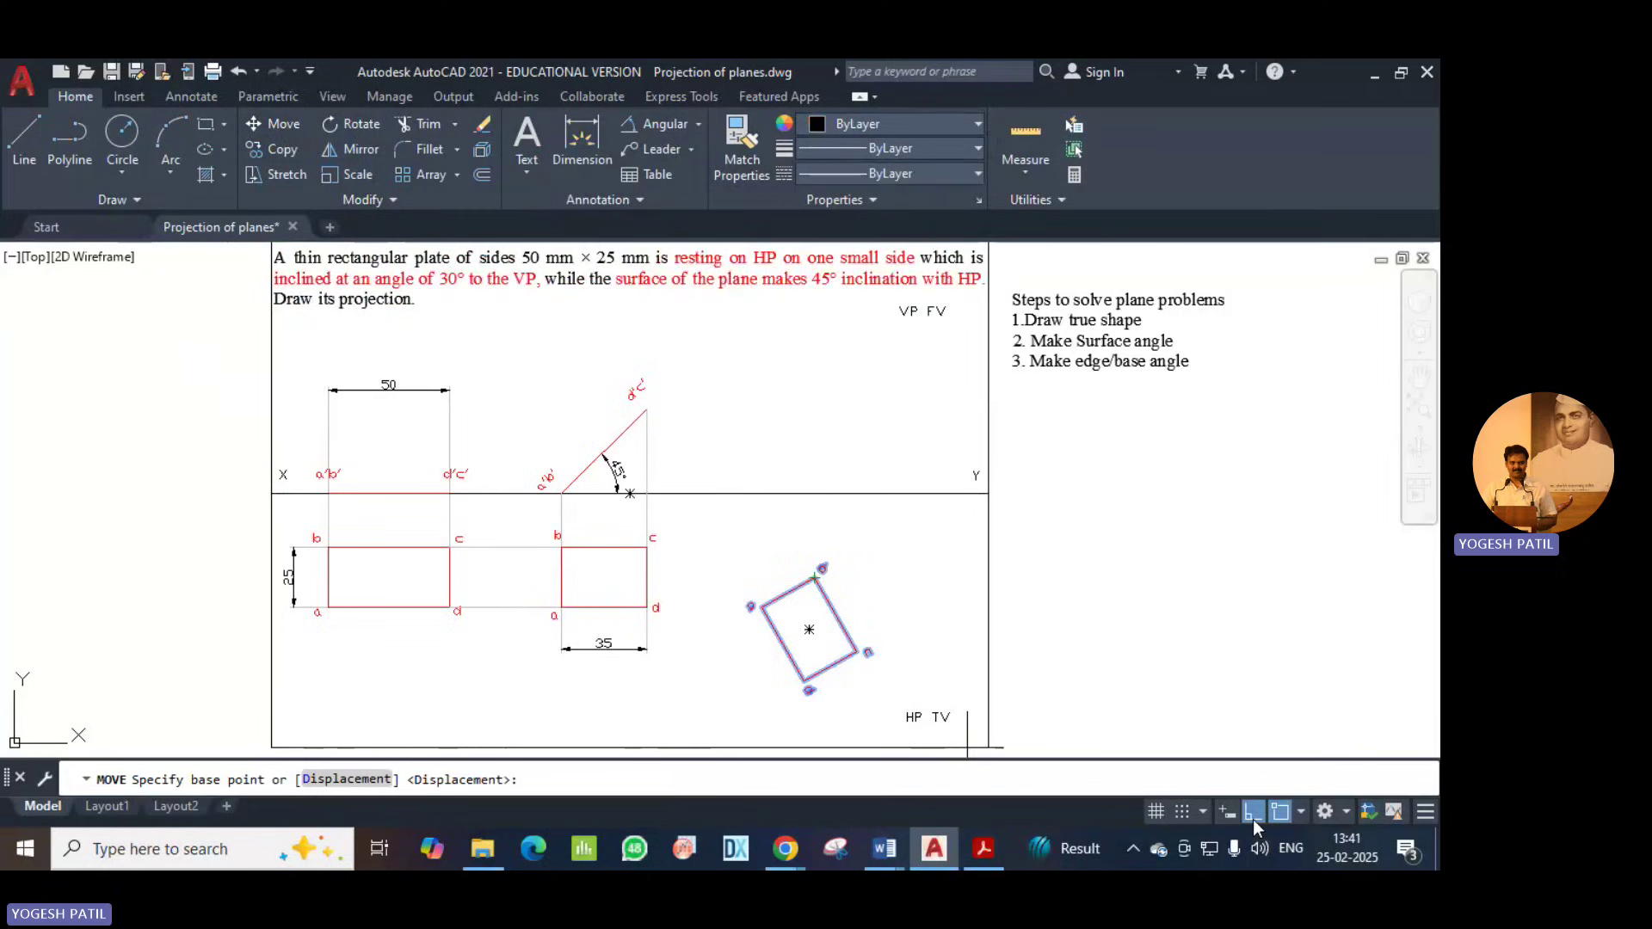
{"action": "left_click", "coordinate": [814, 576]}
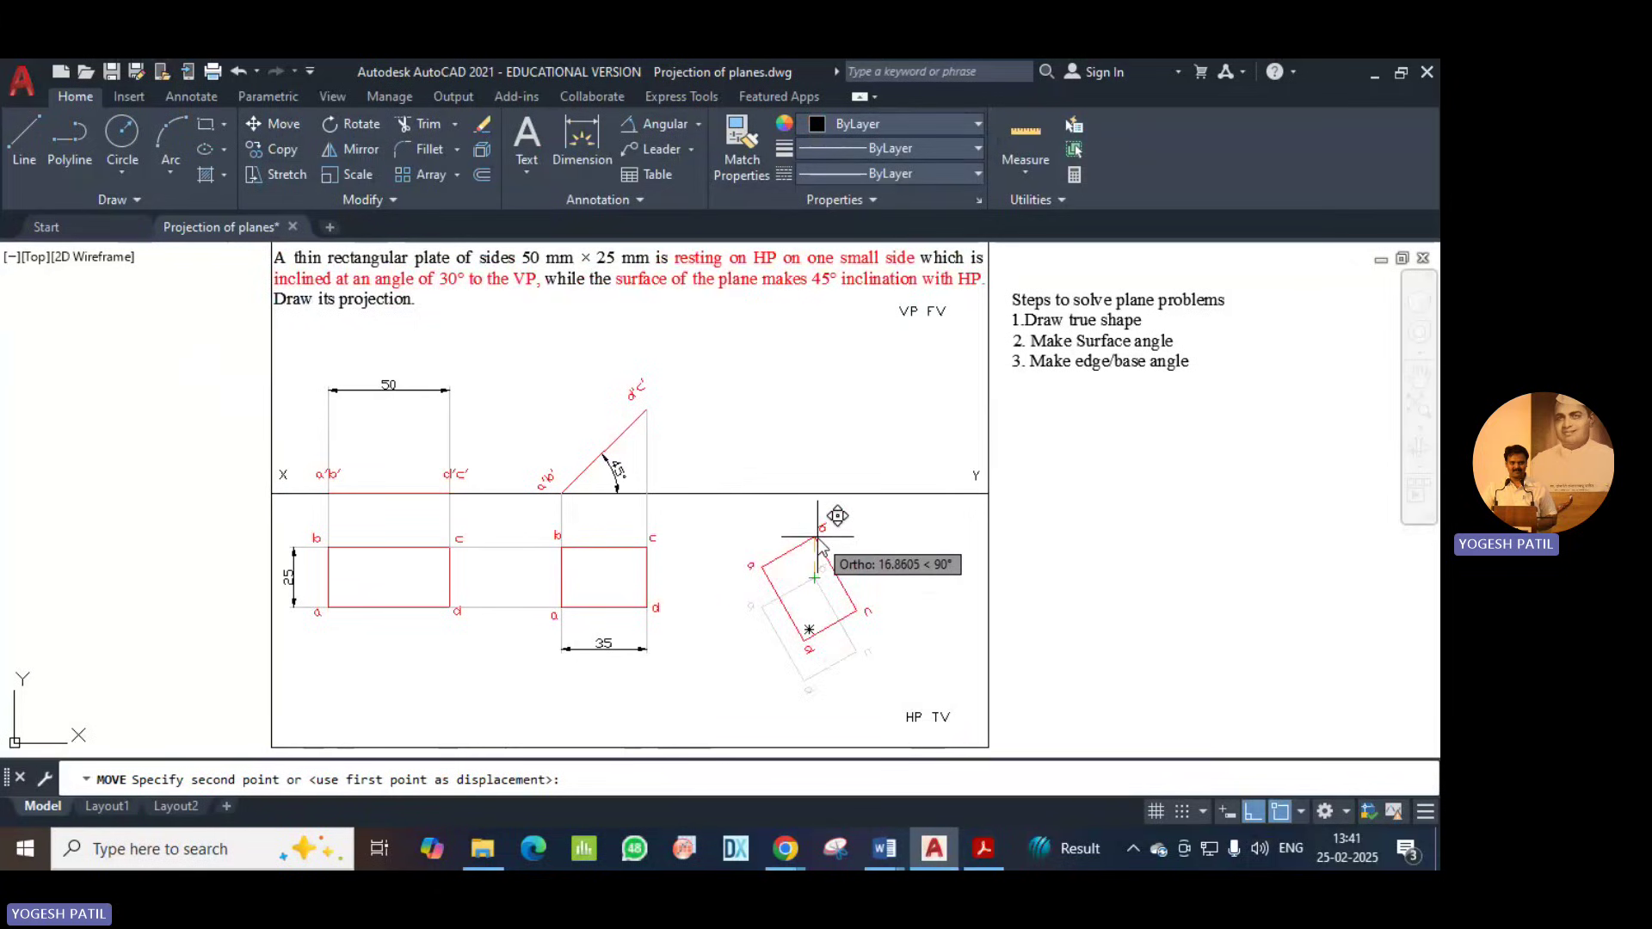
{"action": "left_click", "coordinate": [818, 538]}
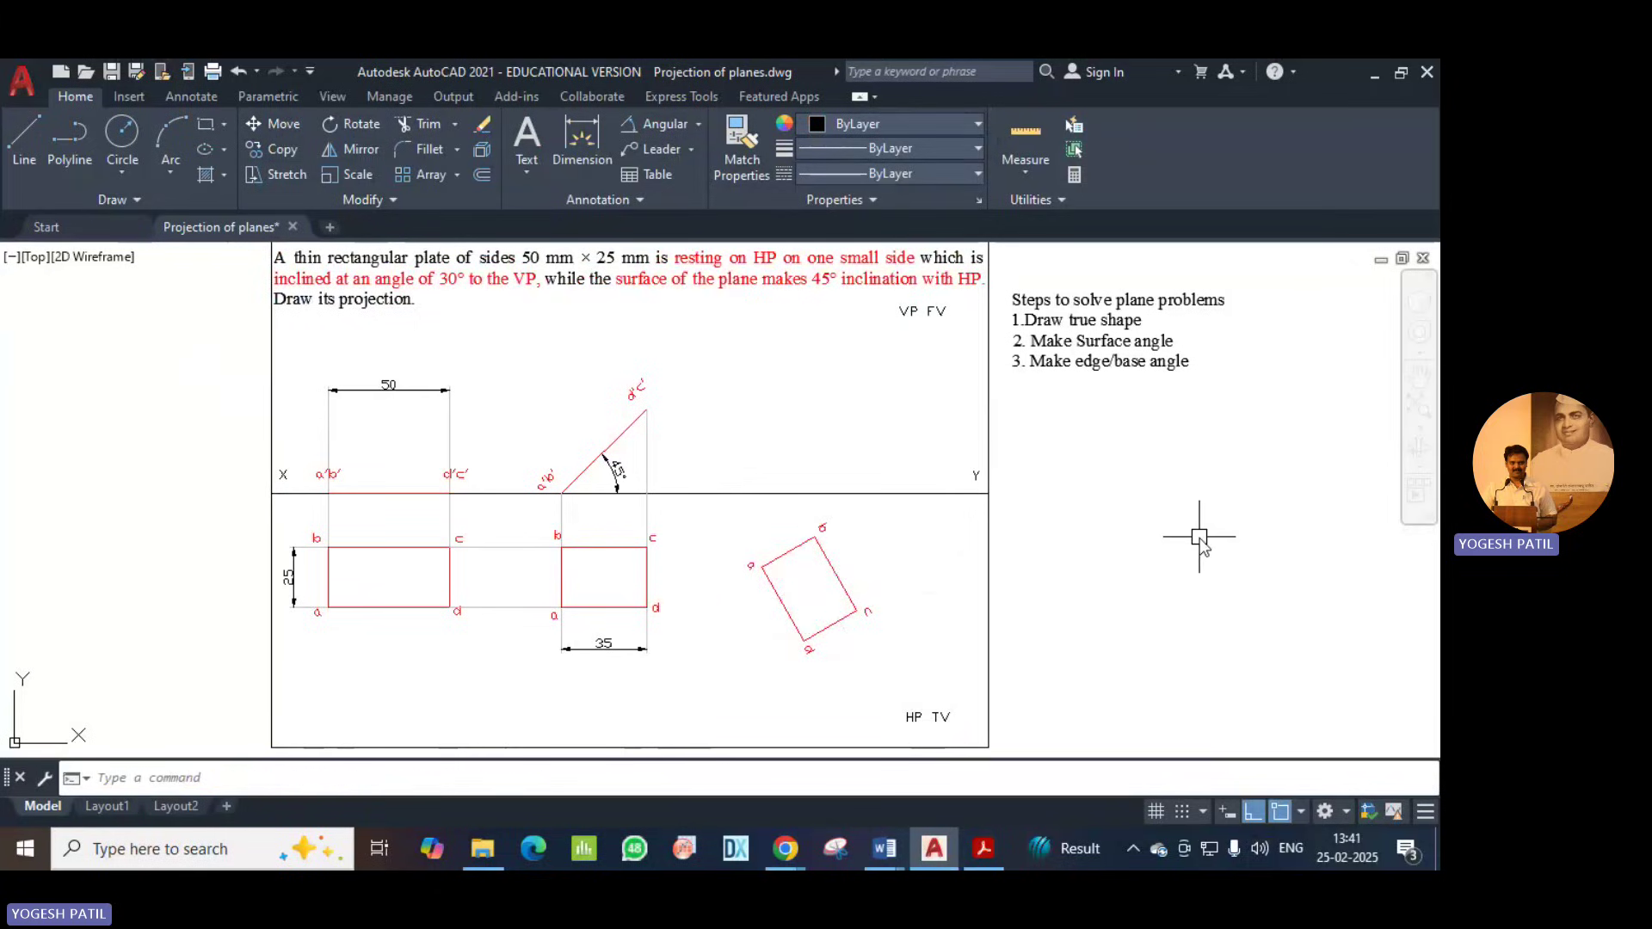
Dimension the 30° angle between the plate's upper edge and the XY line.
{"action": "left_click", "coordinate": [656, 126]}
{"action": "left_click", "coordinate": [785, 553]}
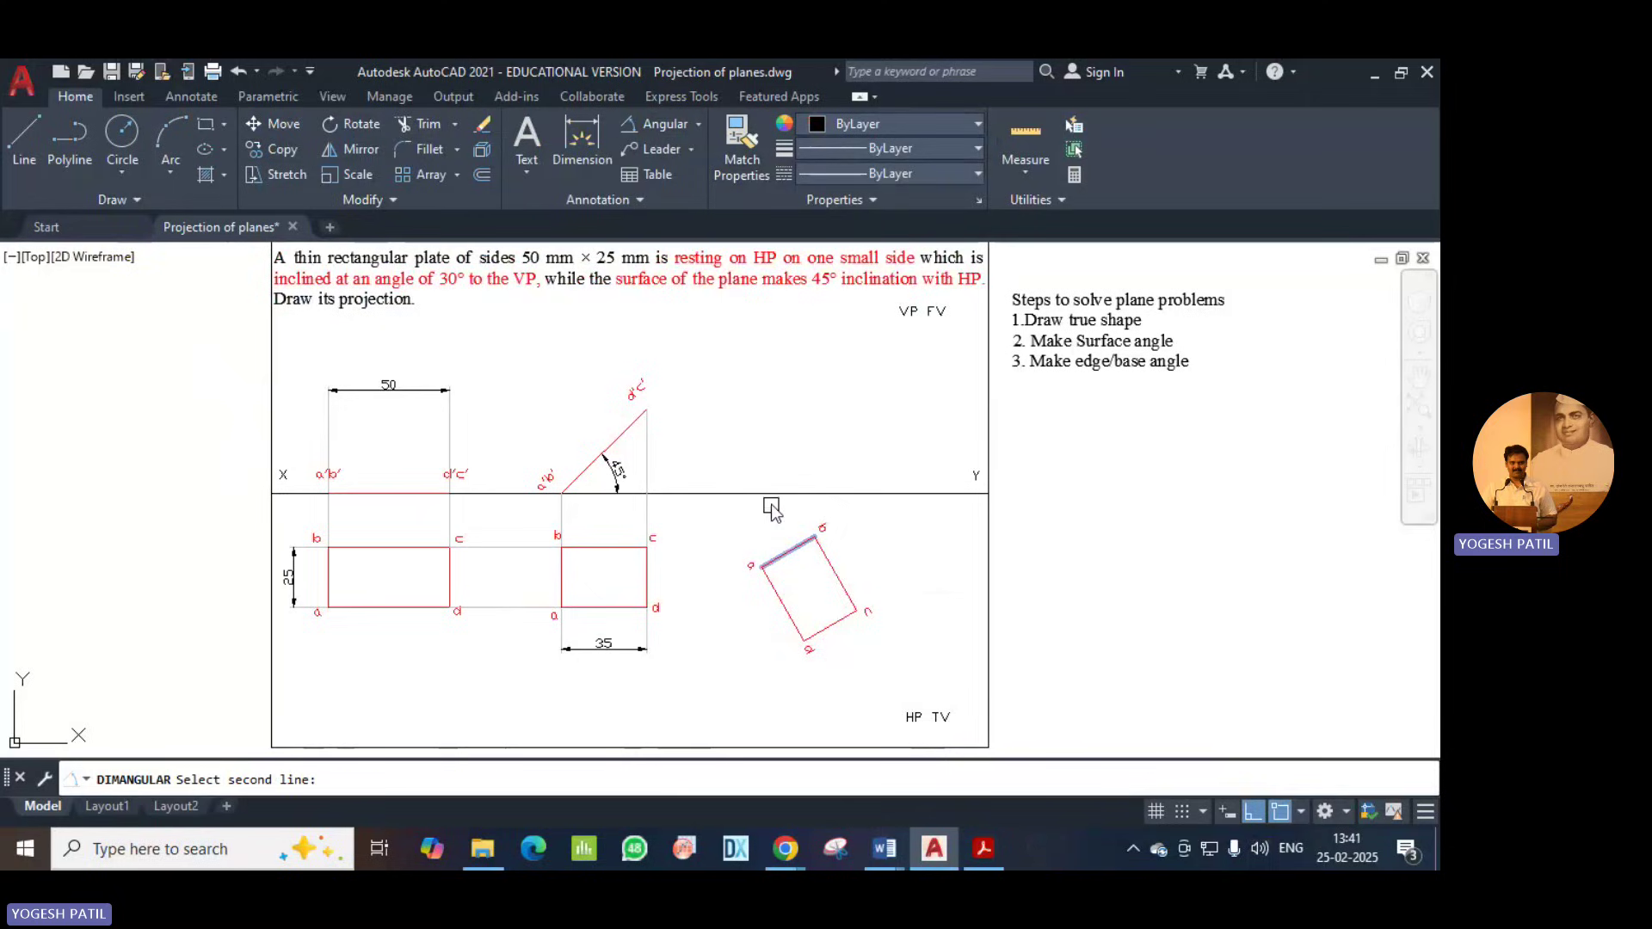
{"action": "left_click", "coordinate": [767, 494]}
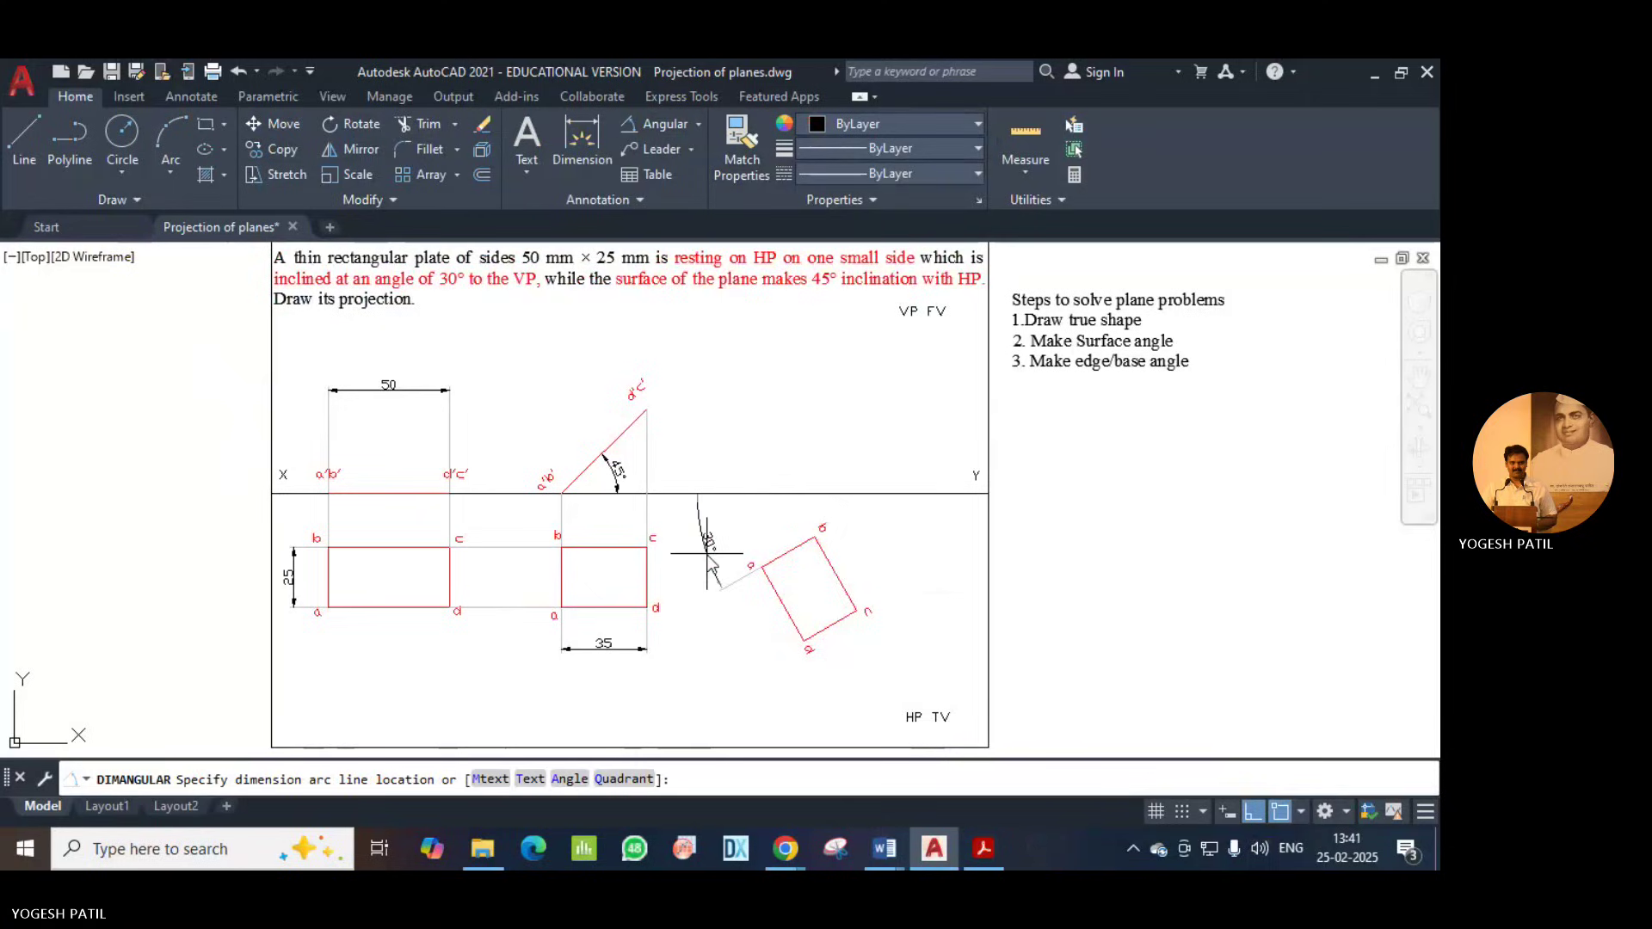
{"action": "left_click", "coordinate": [707, 553]}
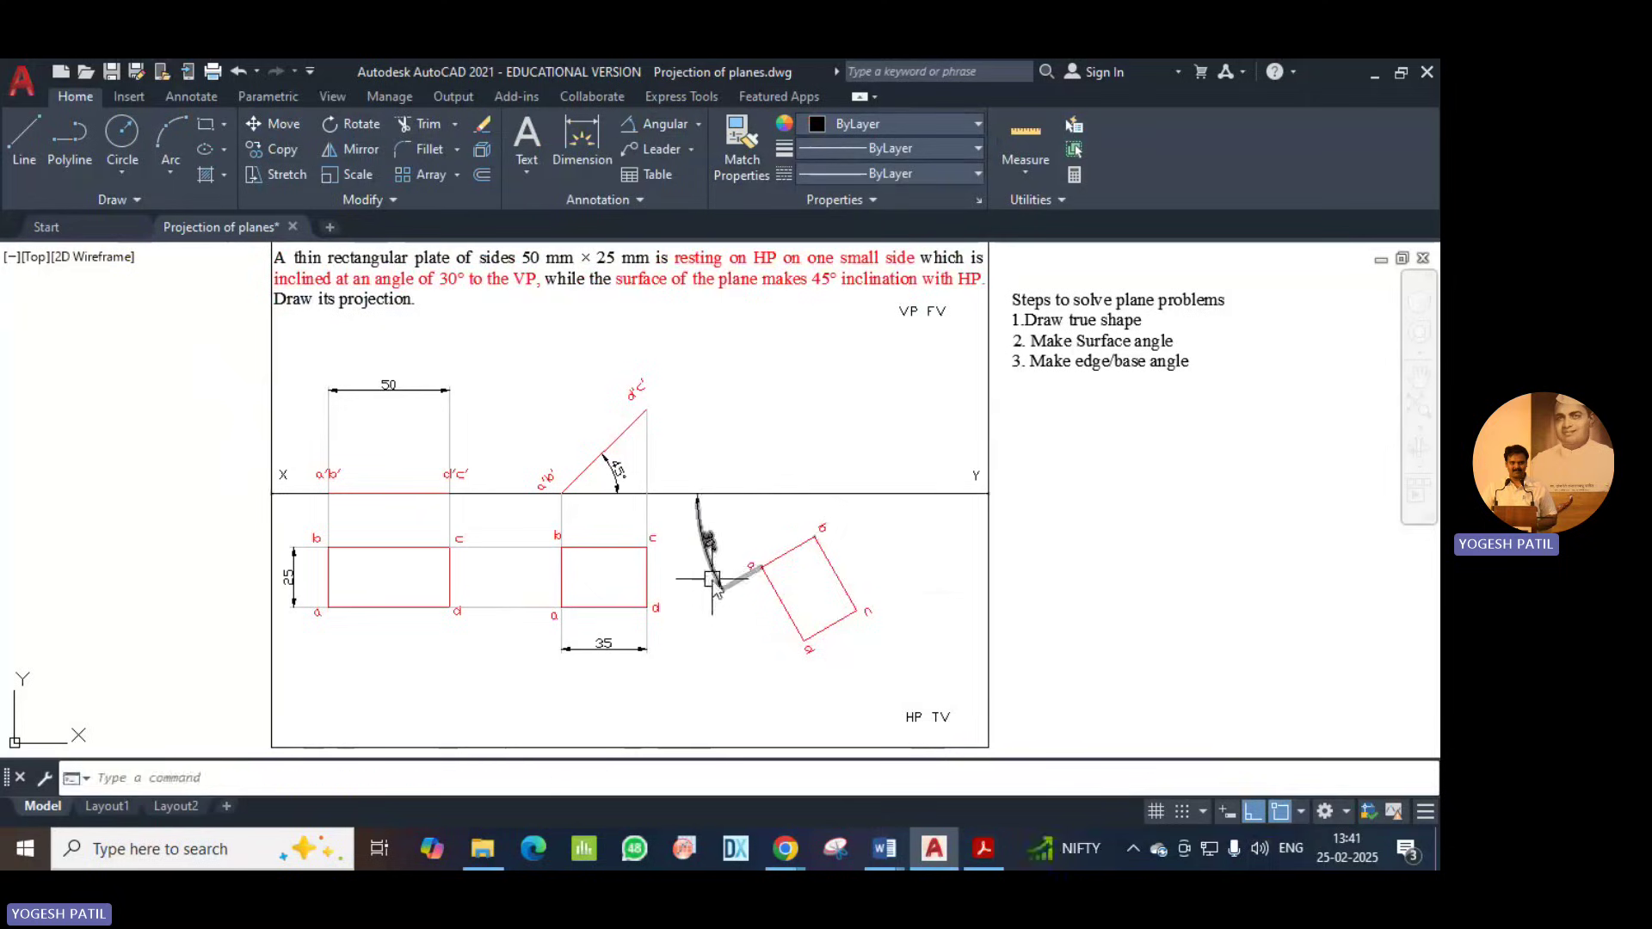
Draw short vertical projectors from corners a and b up to the XY line.
{"action": "left_click", "coordinate": [24, 141]}
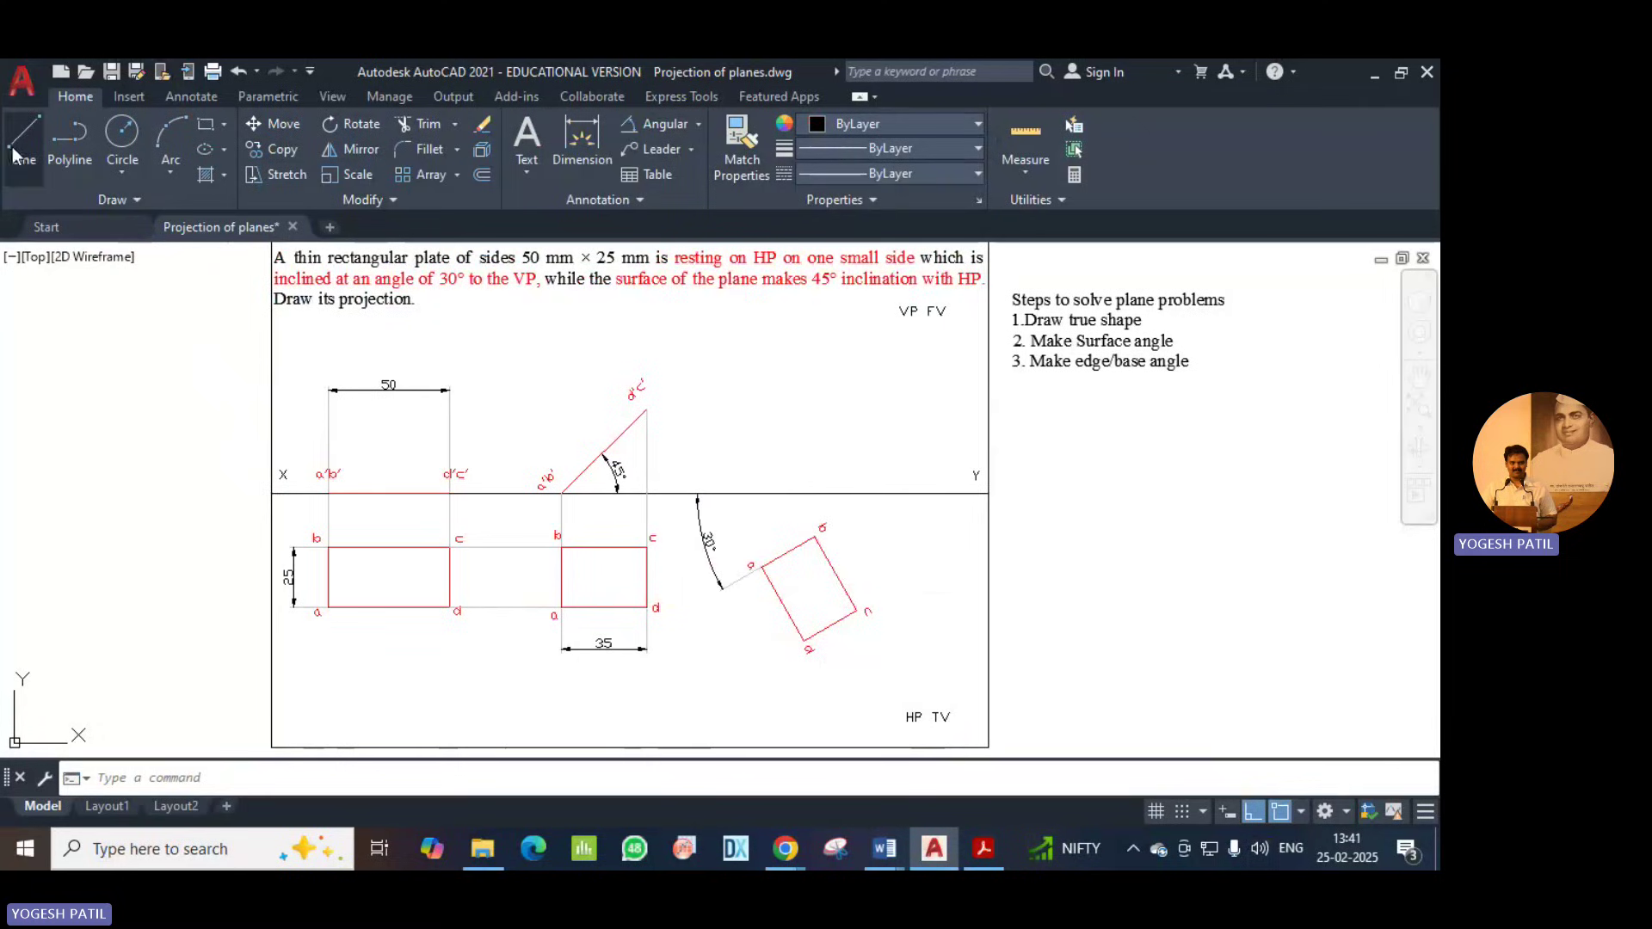
{"action": "left_click", "coordinate": [762, 561]}
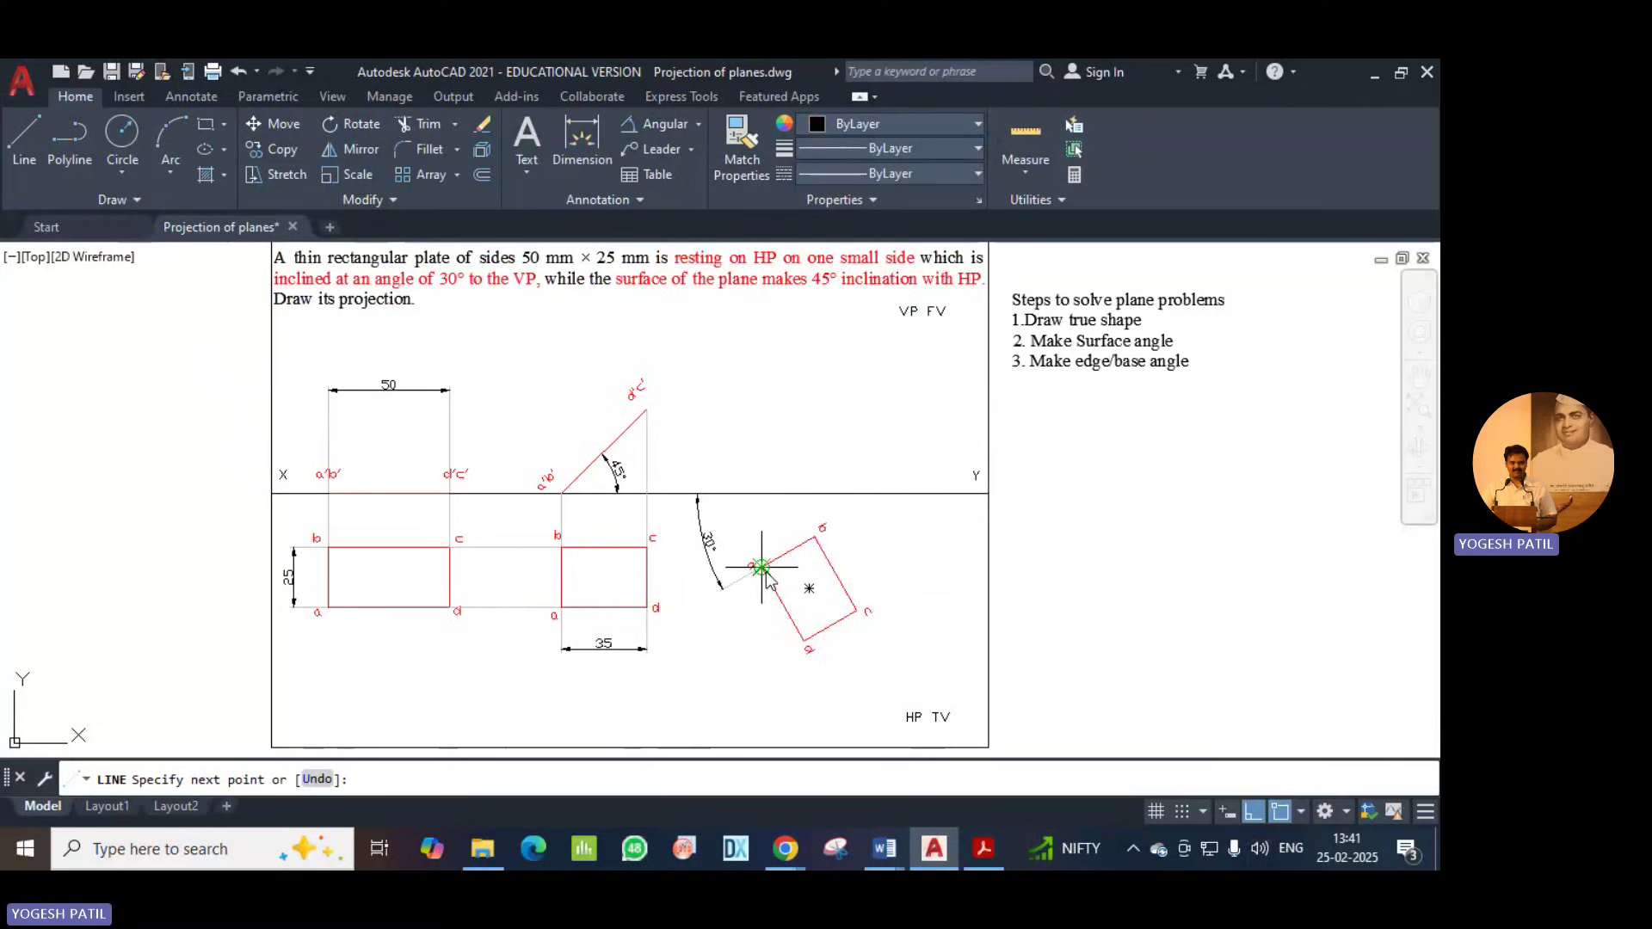
{"action": "left_click", "coordinate": [763, 496]}
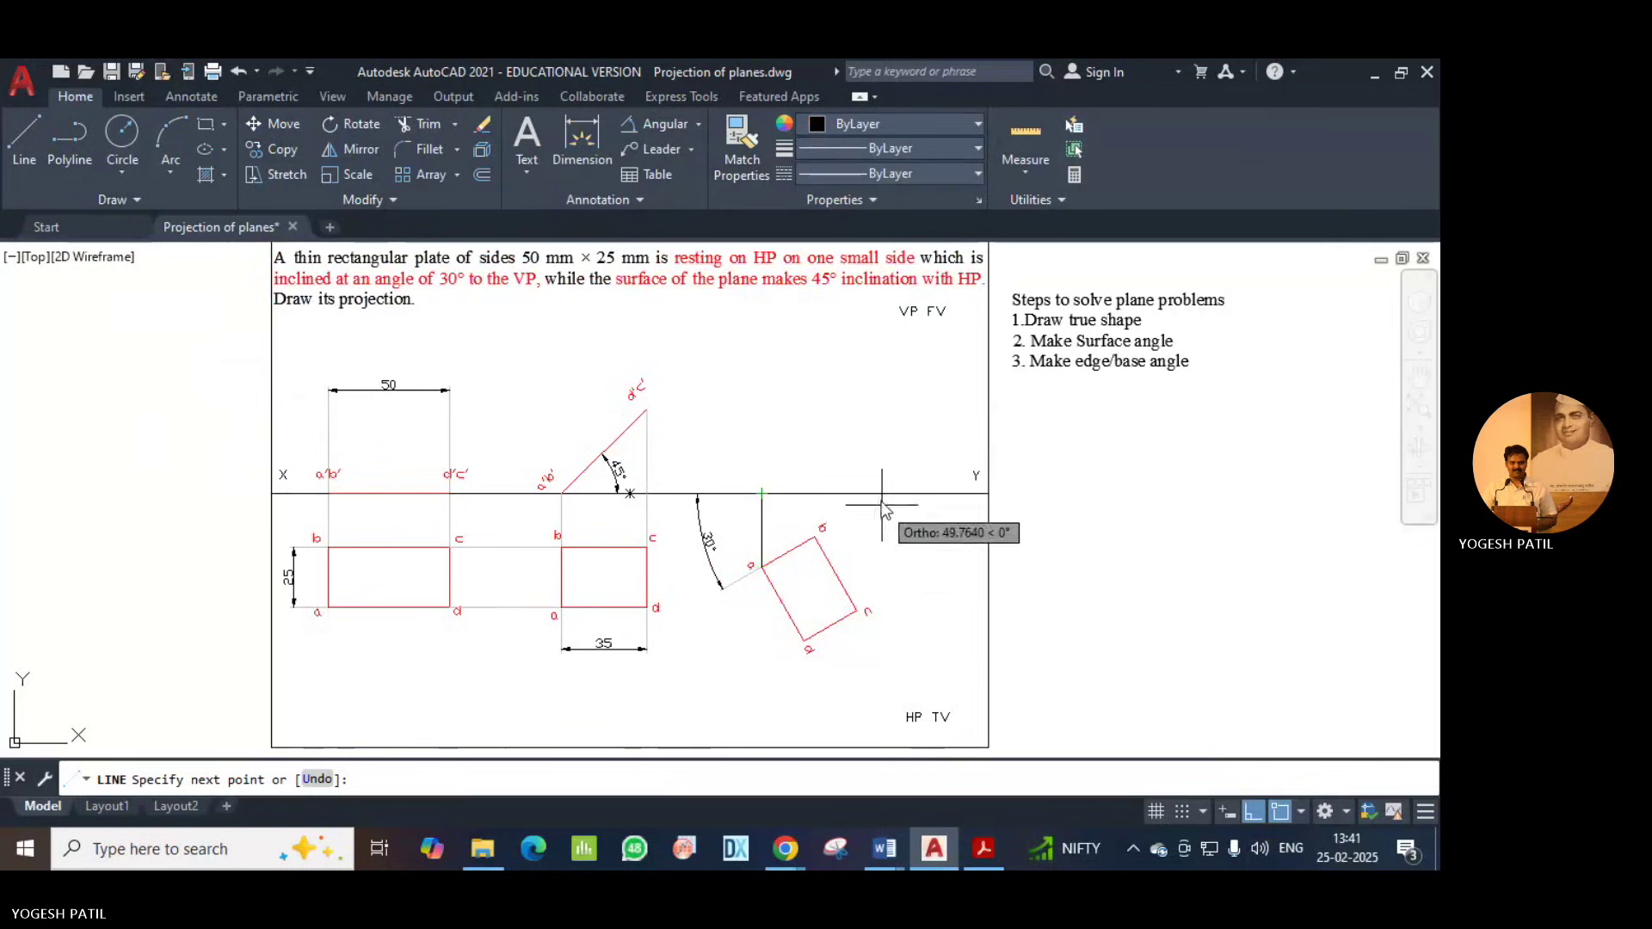
{"action": "key", "text": "Escape"}
{"action": "left_click", "coordinate": [26, 142]}
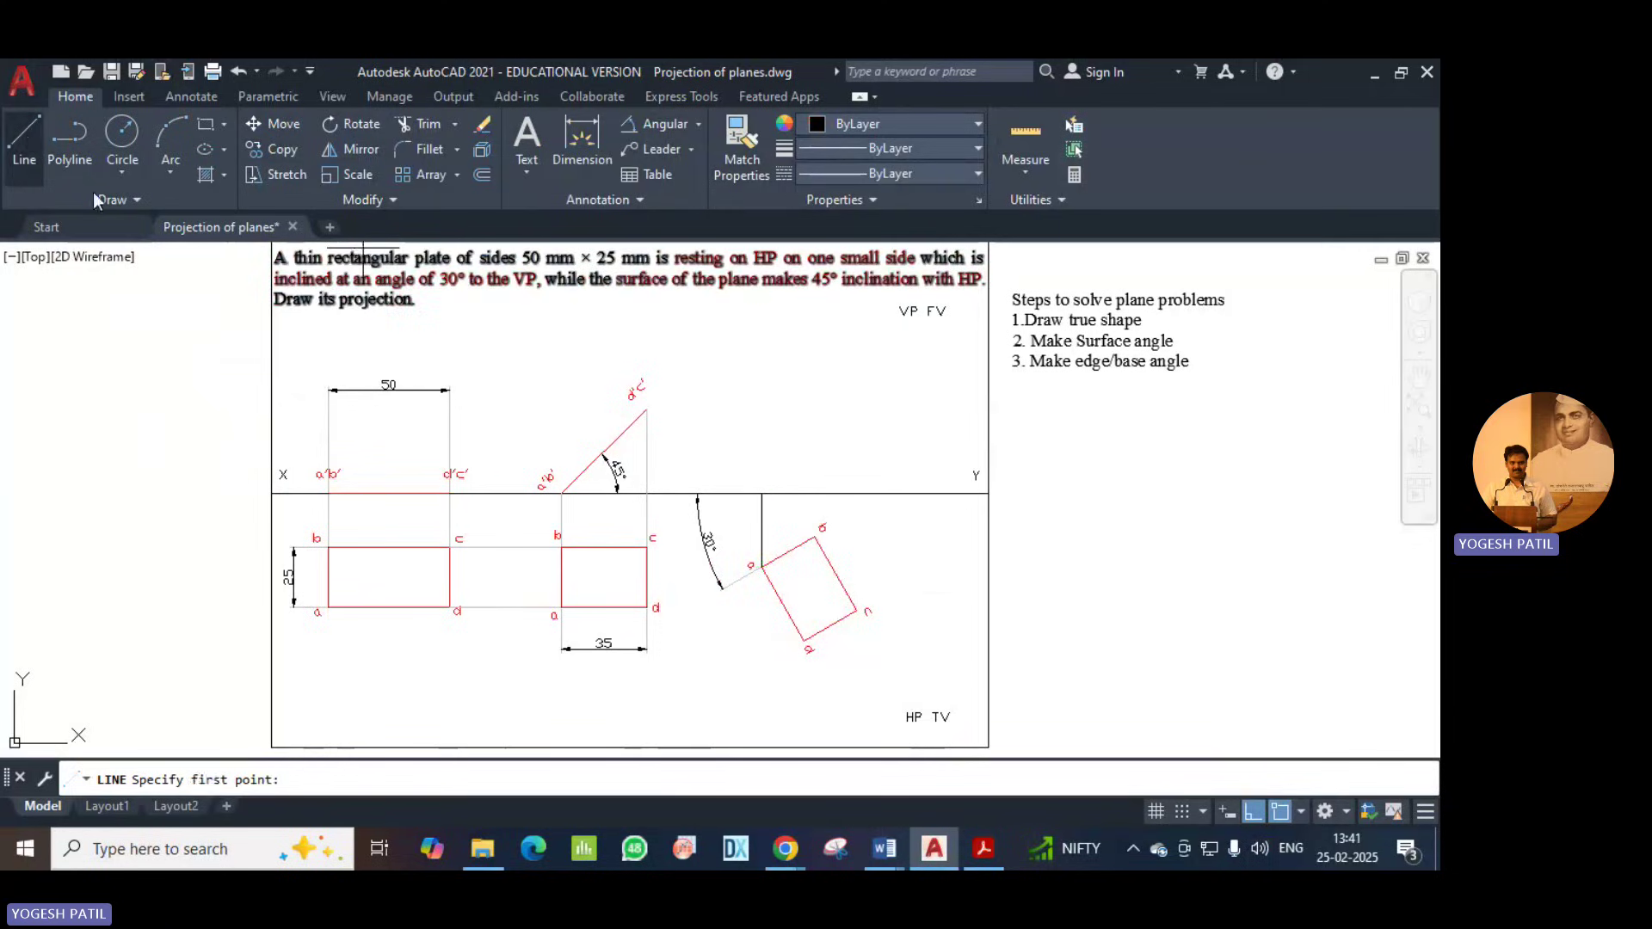
{"action": "left_click", "coordinate": [815, 537]}
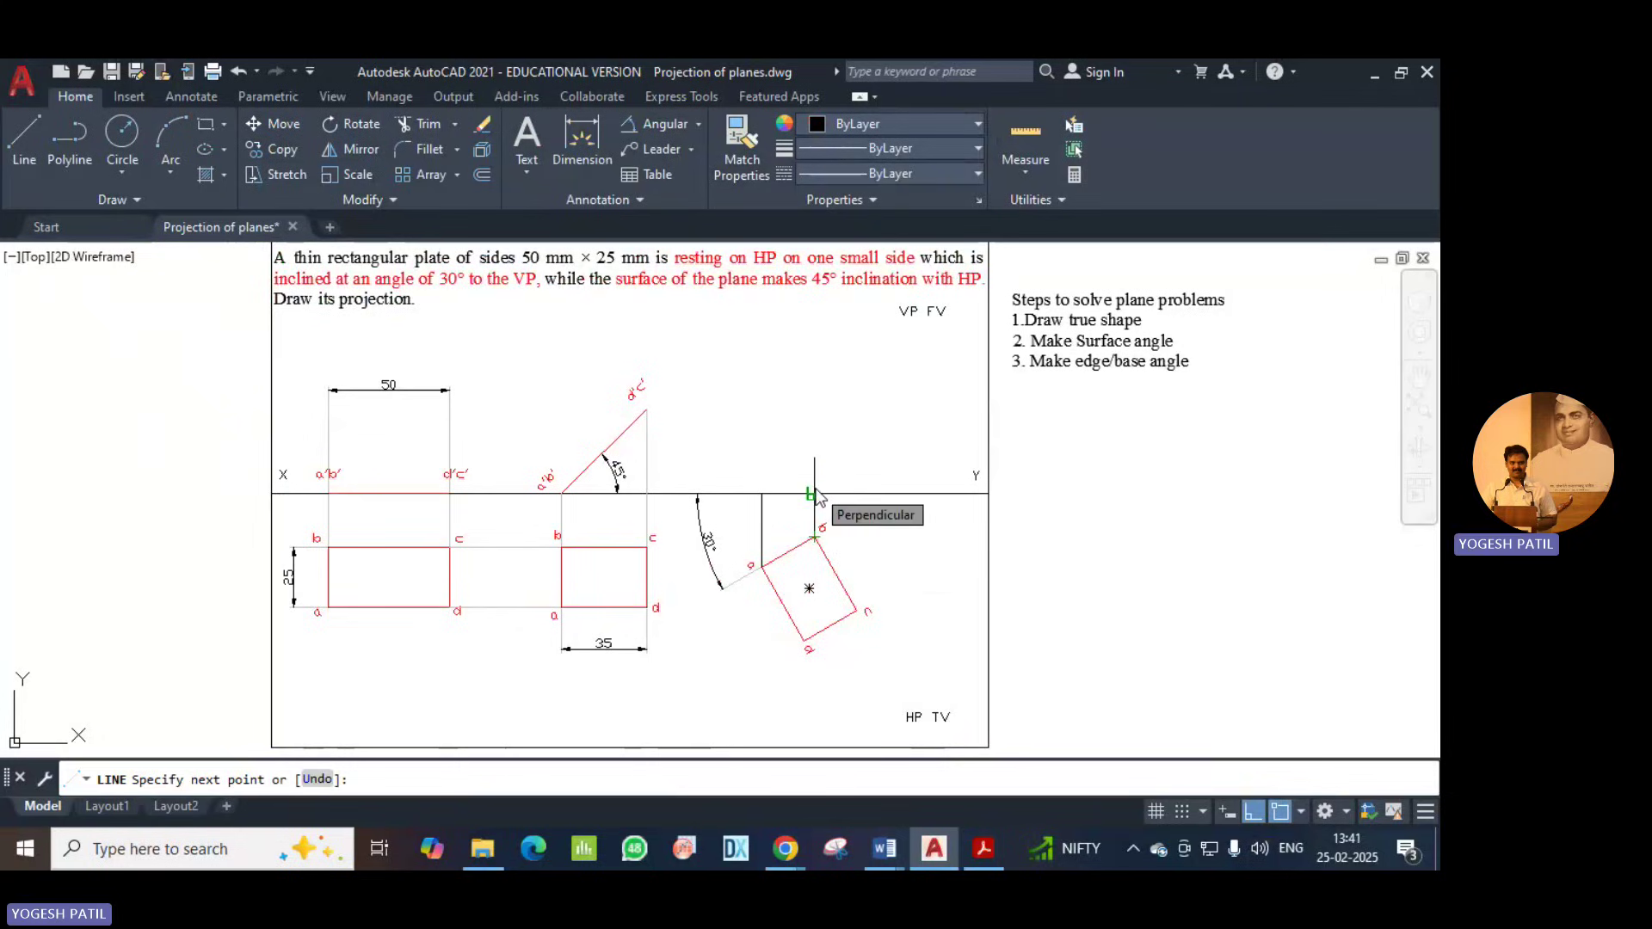
{"action": "left_click", "coordinate": [815, 494]}
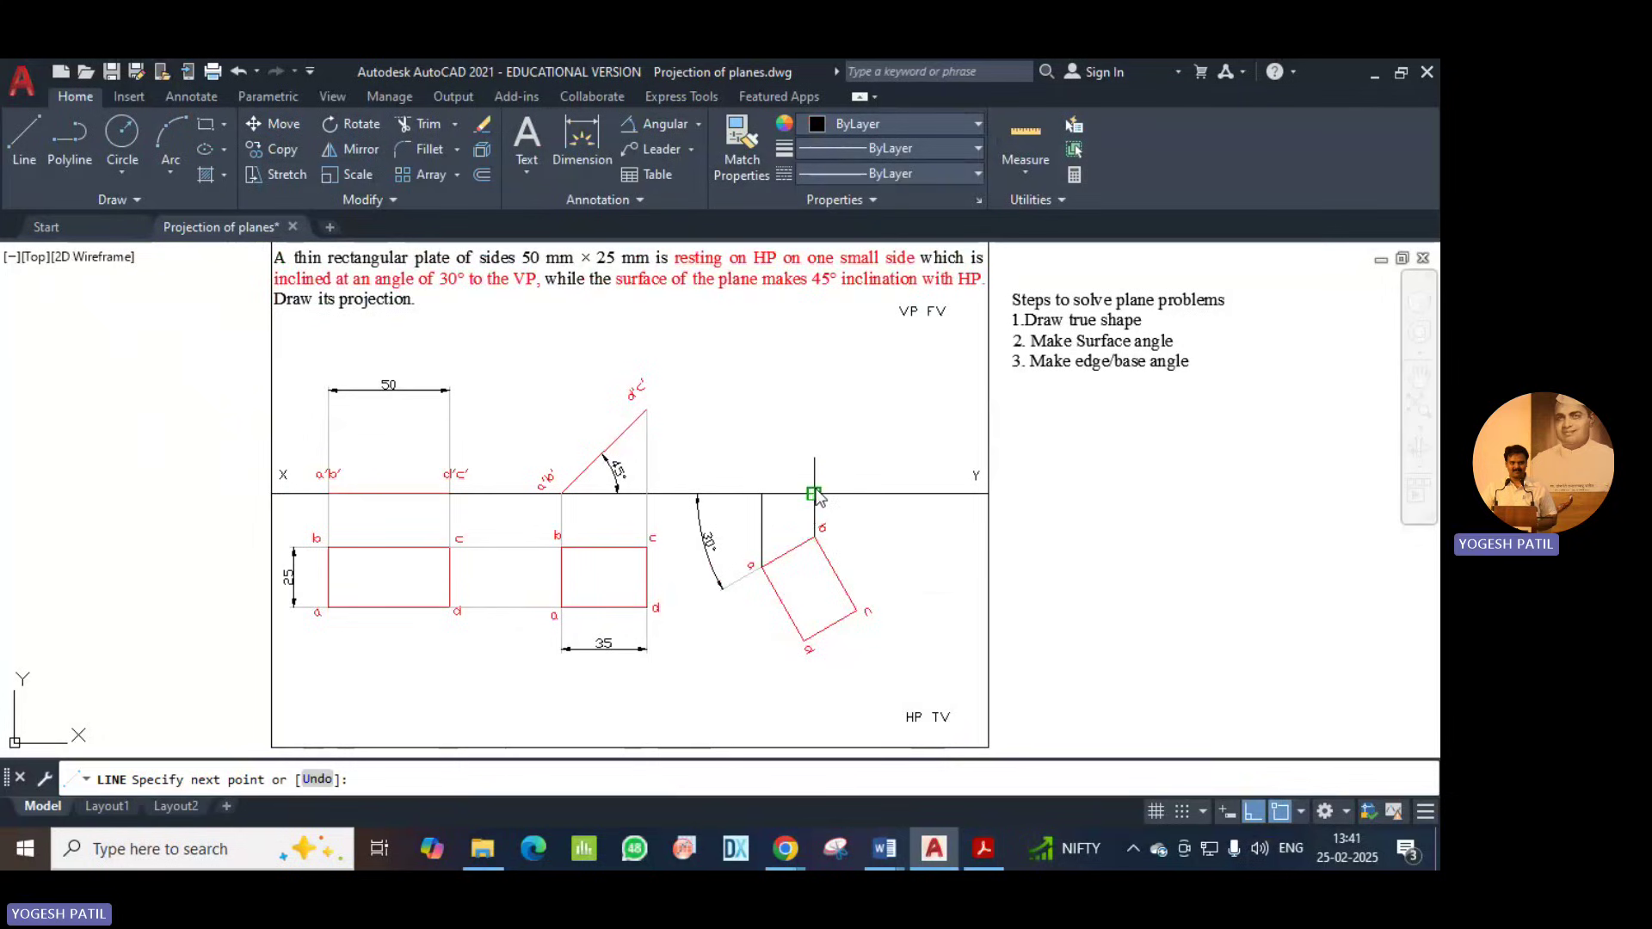
Draw long vertical projectors from corner c and the bottom corner well above XY.
{"action": "left_click", "coordinate": [24, 138]}
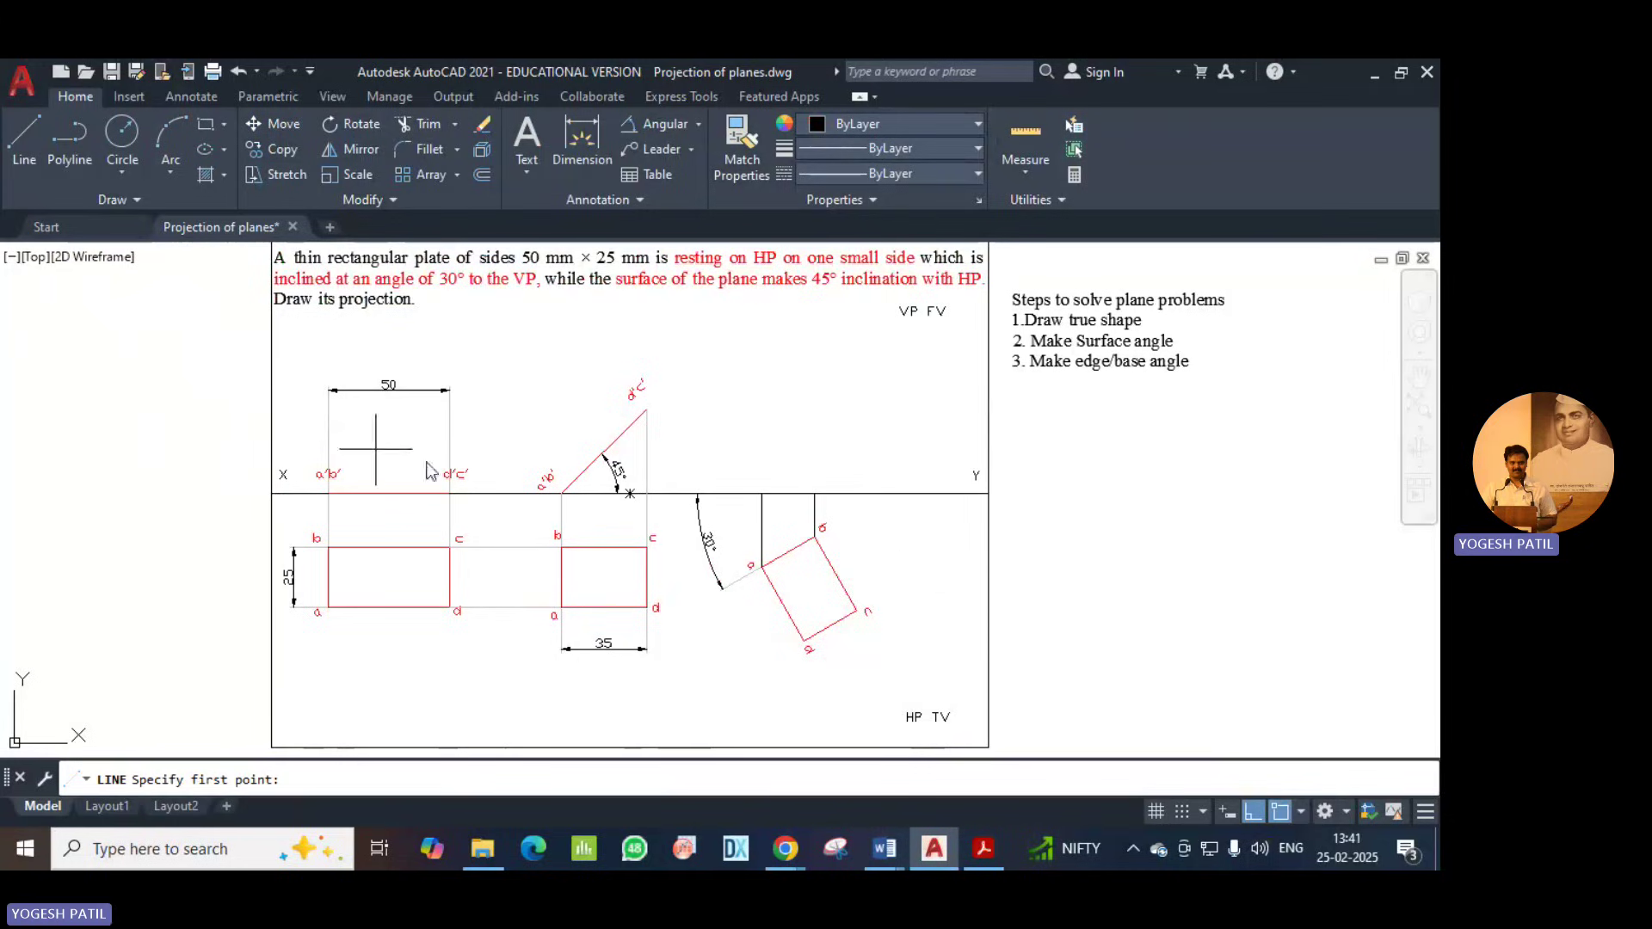
{"action": "left_click", "coordinate": [856, 610]}
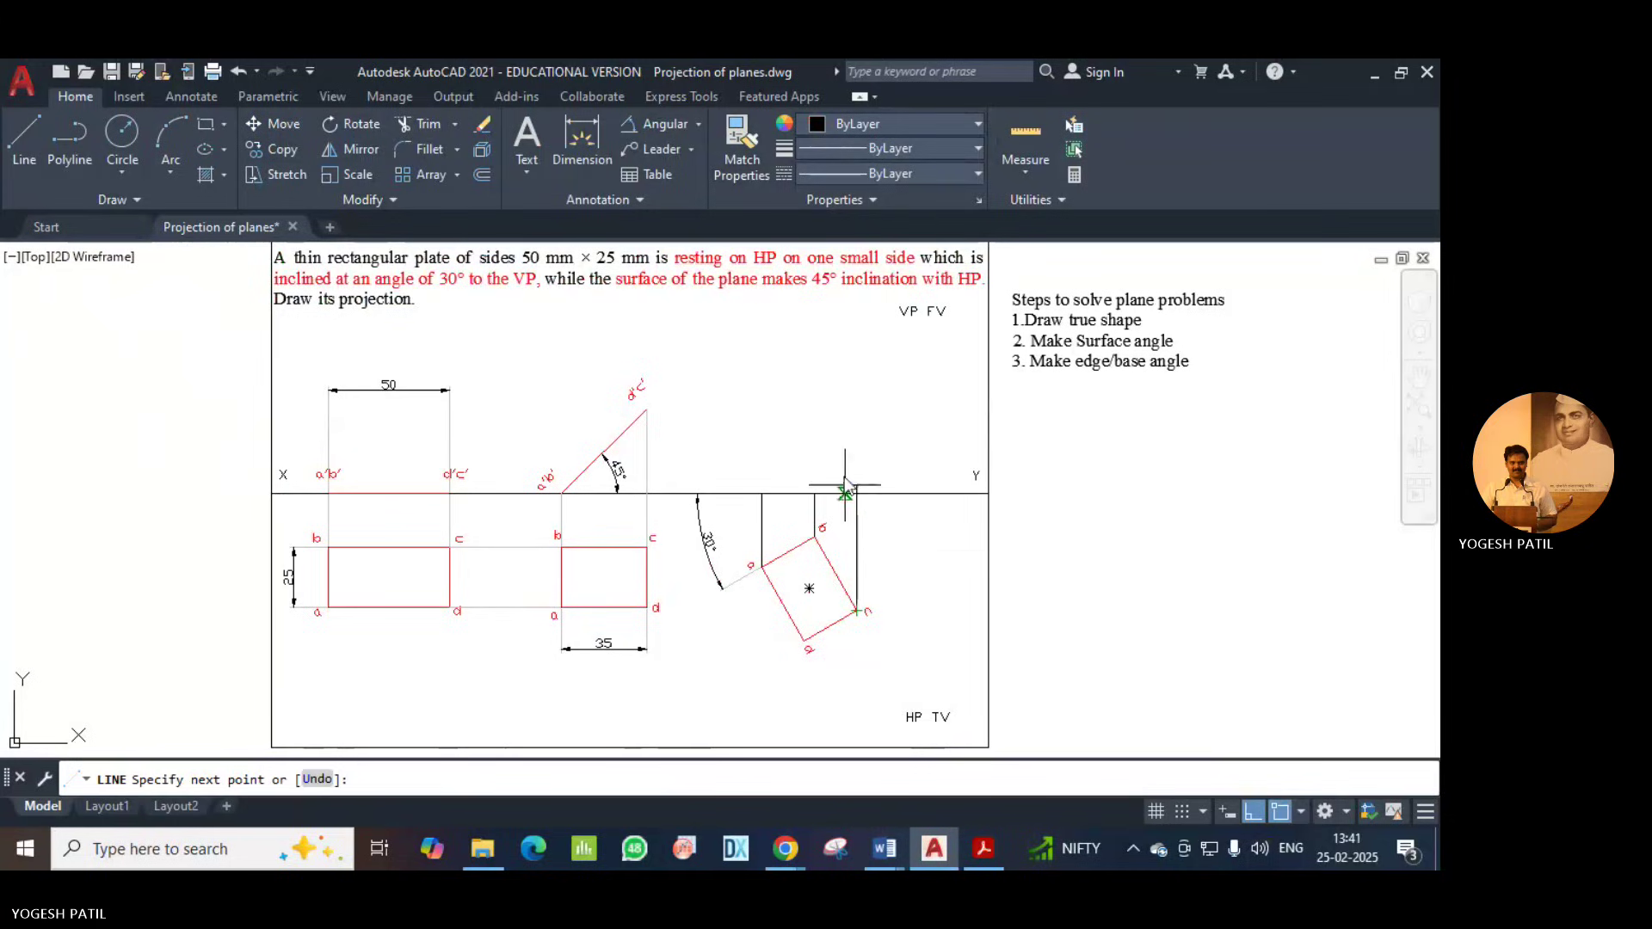
{"action": "left_click", "coordinate": [853, 341]}
{"action": "key", "text": "Escape"}
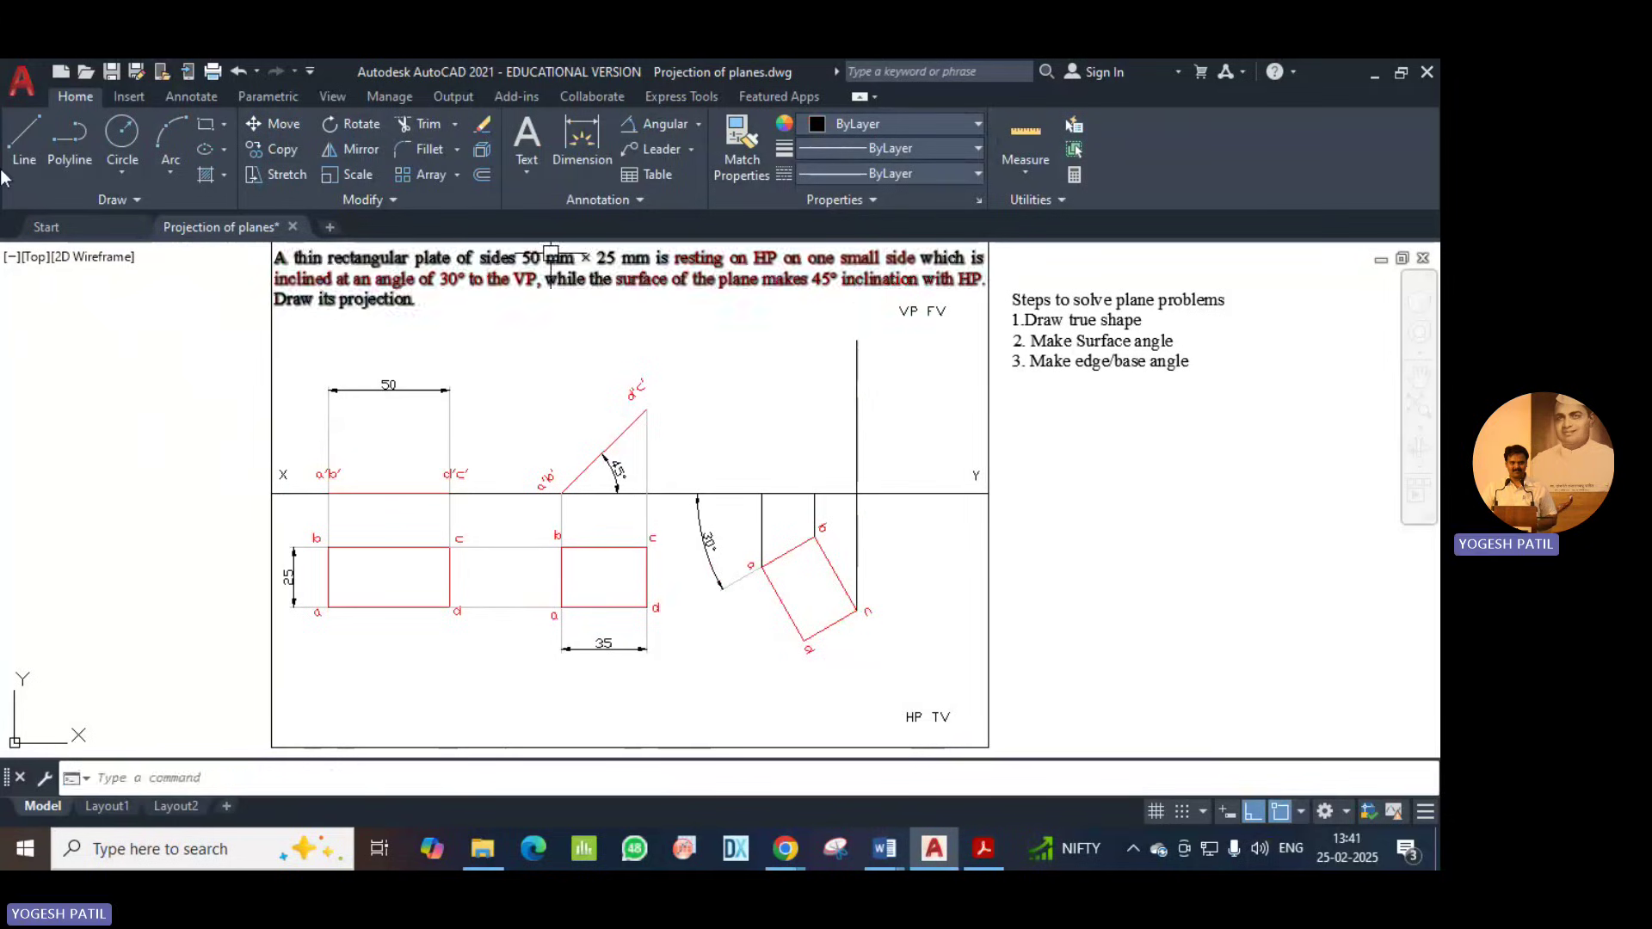
{"action": "left_click", "coordinate": [24, 138]}
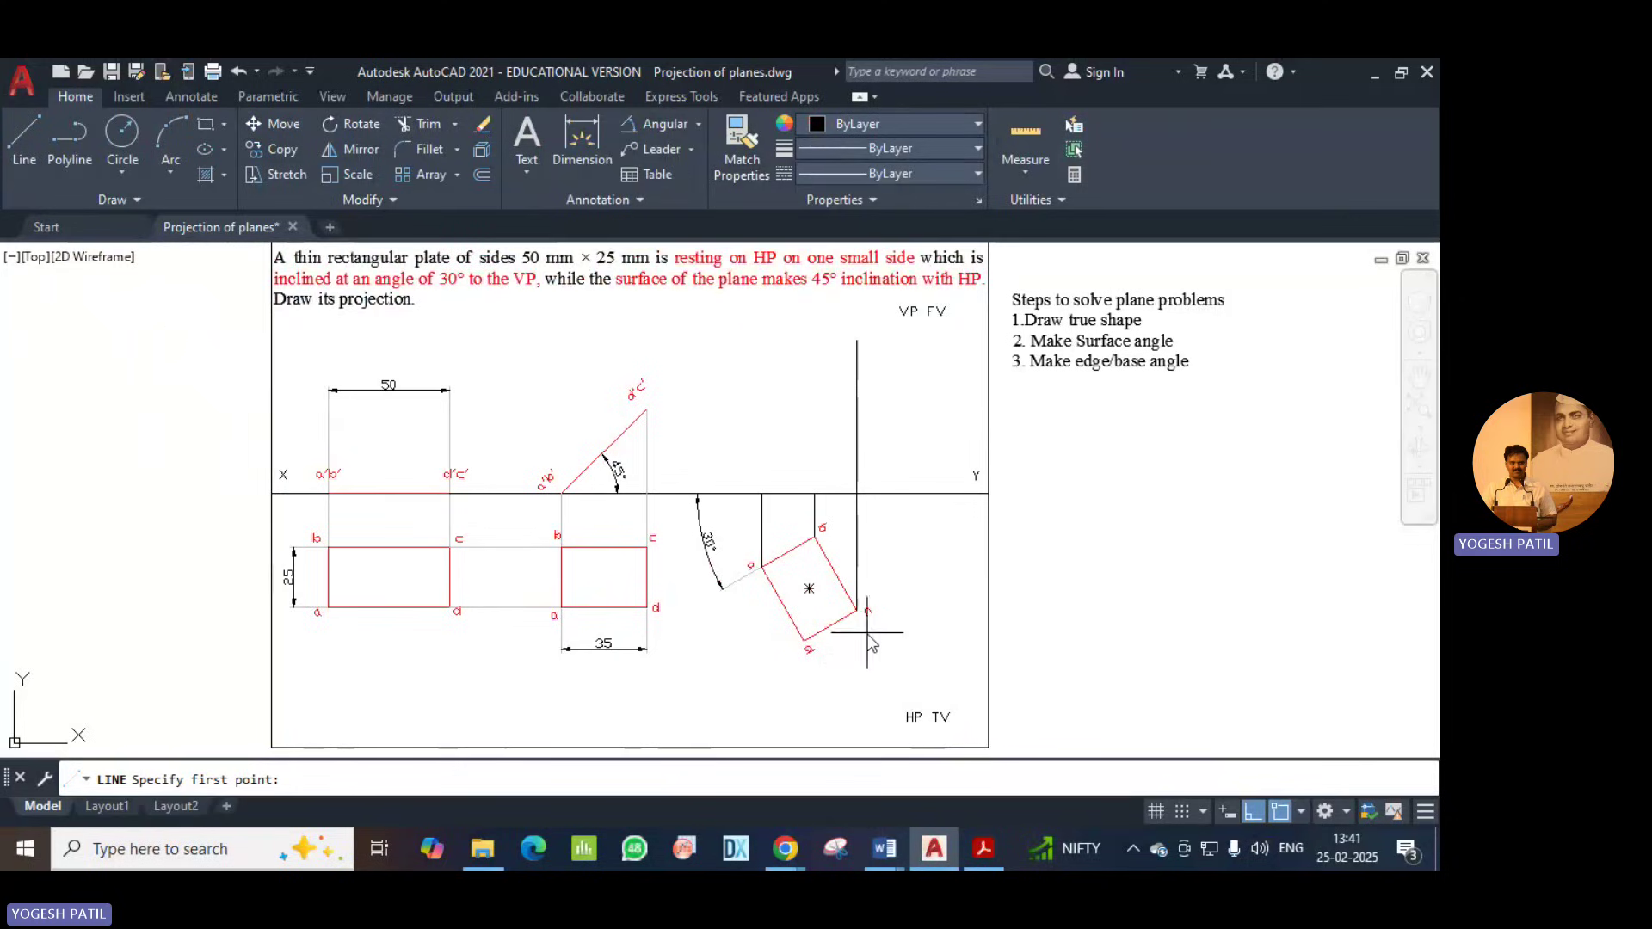
{"action": "left_click", "coordinate": [804, 638]}
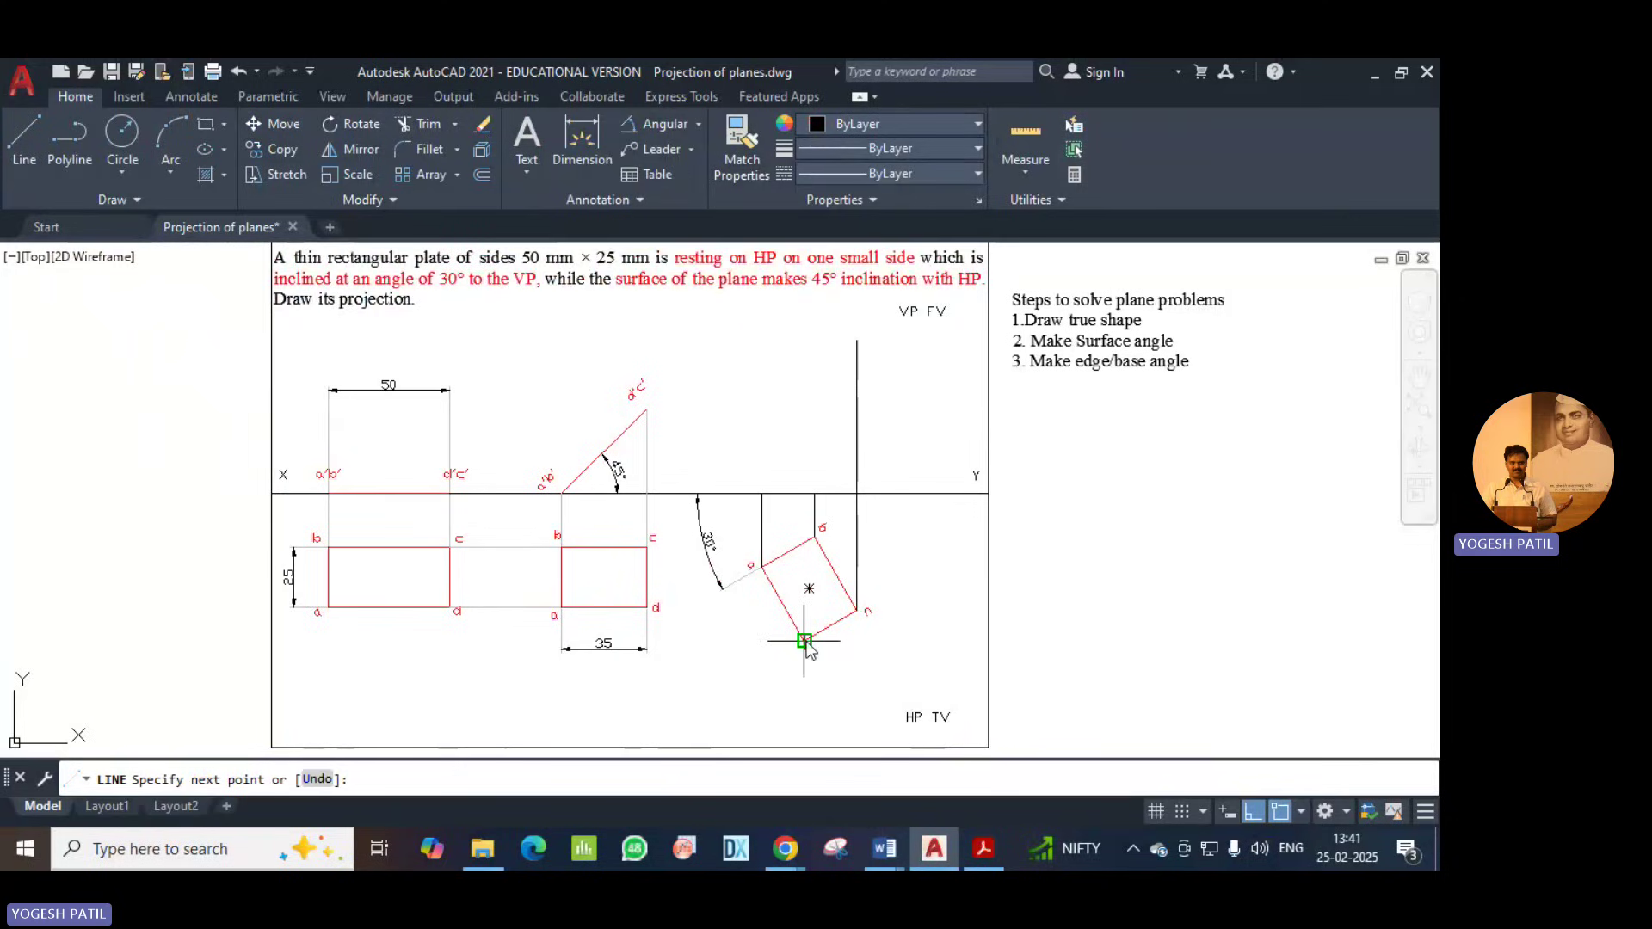
{"action": "left_click", "coordinate": [804, 341]}
{"action": "key", "text": "Escape"}
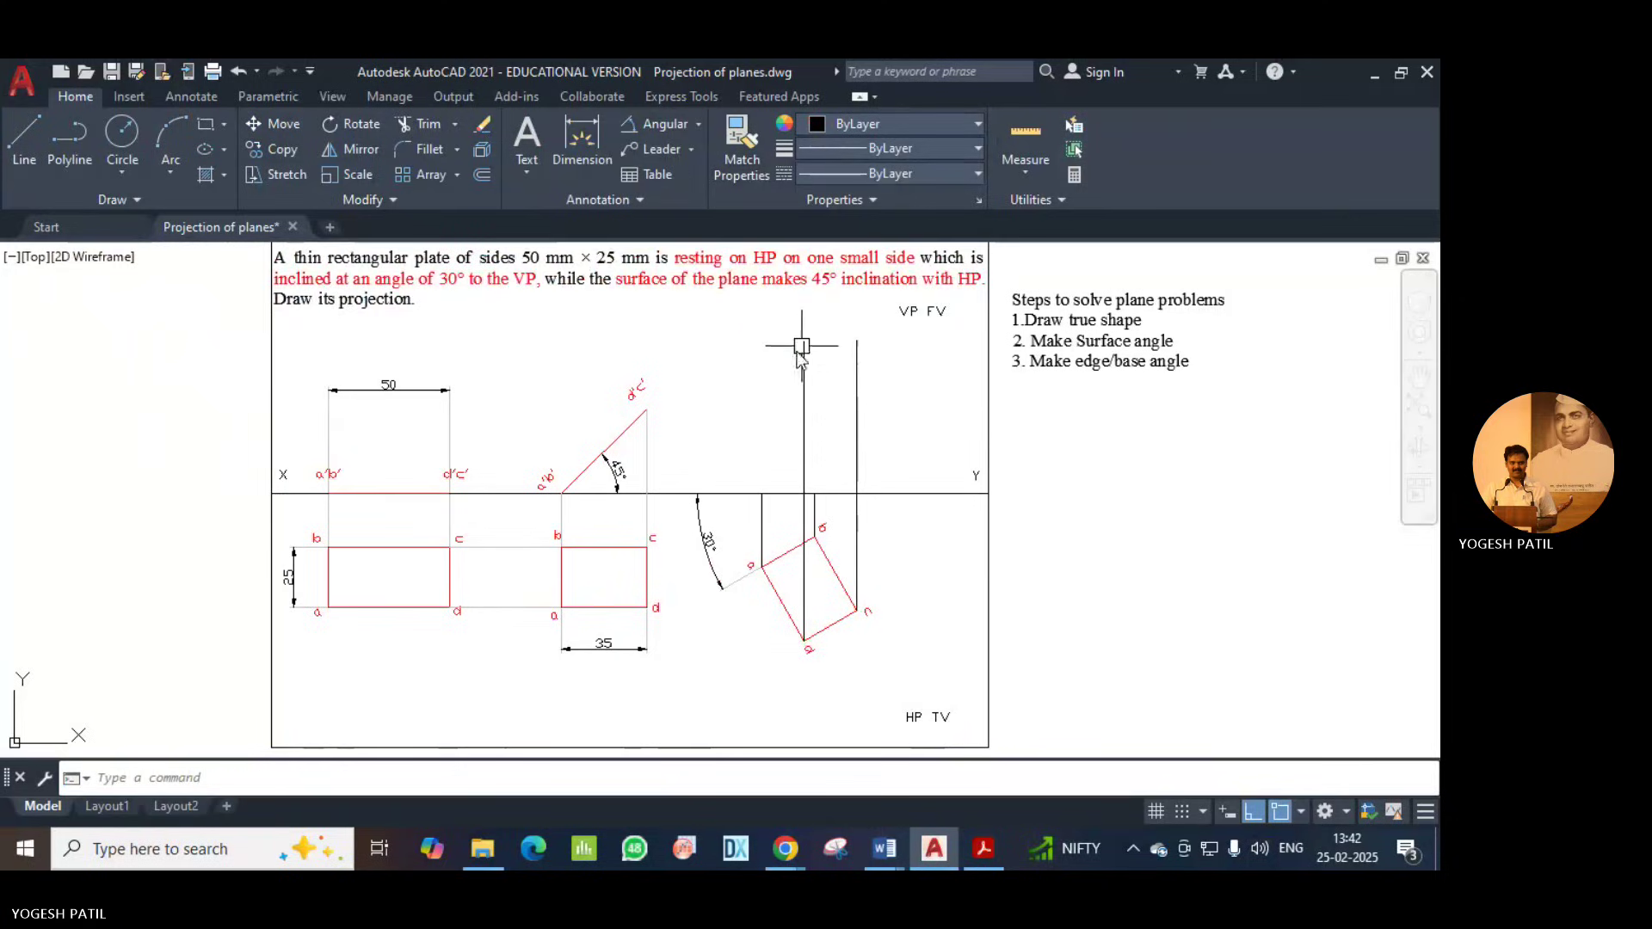
Draw a horizontal line from the d'c' end across to the right projector.
{"action": "left_click", "coordinate": [24, 138]}
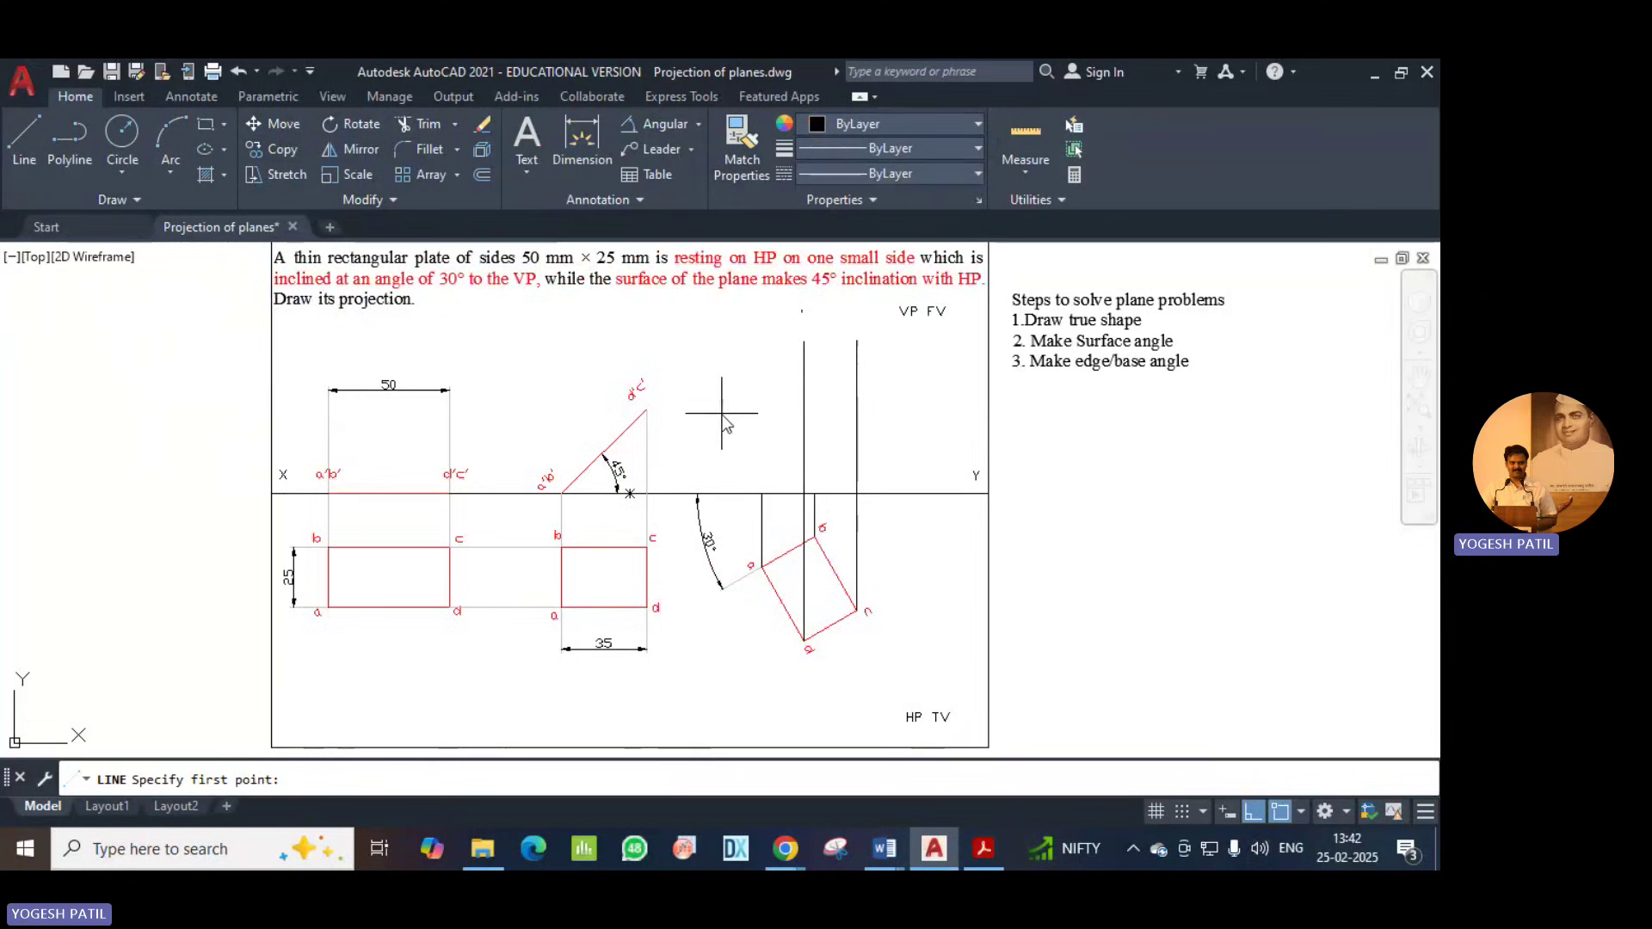
{"action": "left_click", "coordinate": [646, 409]}
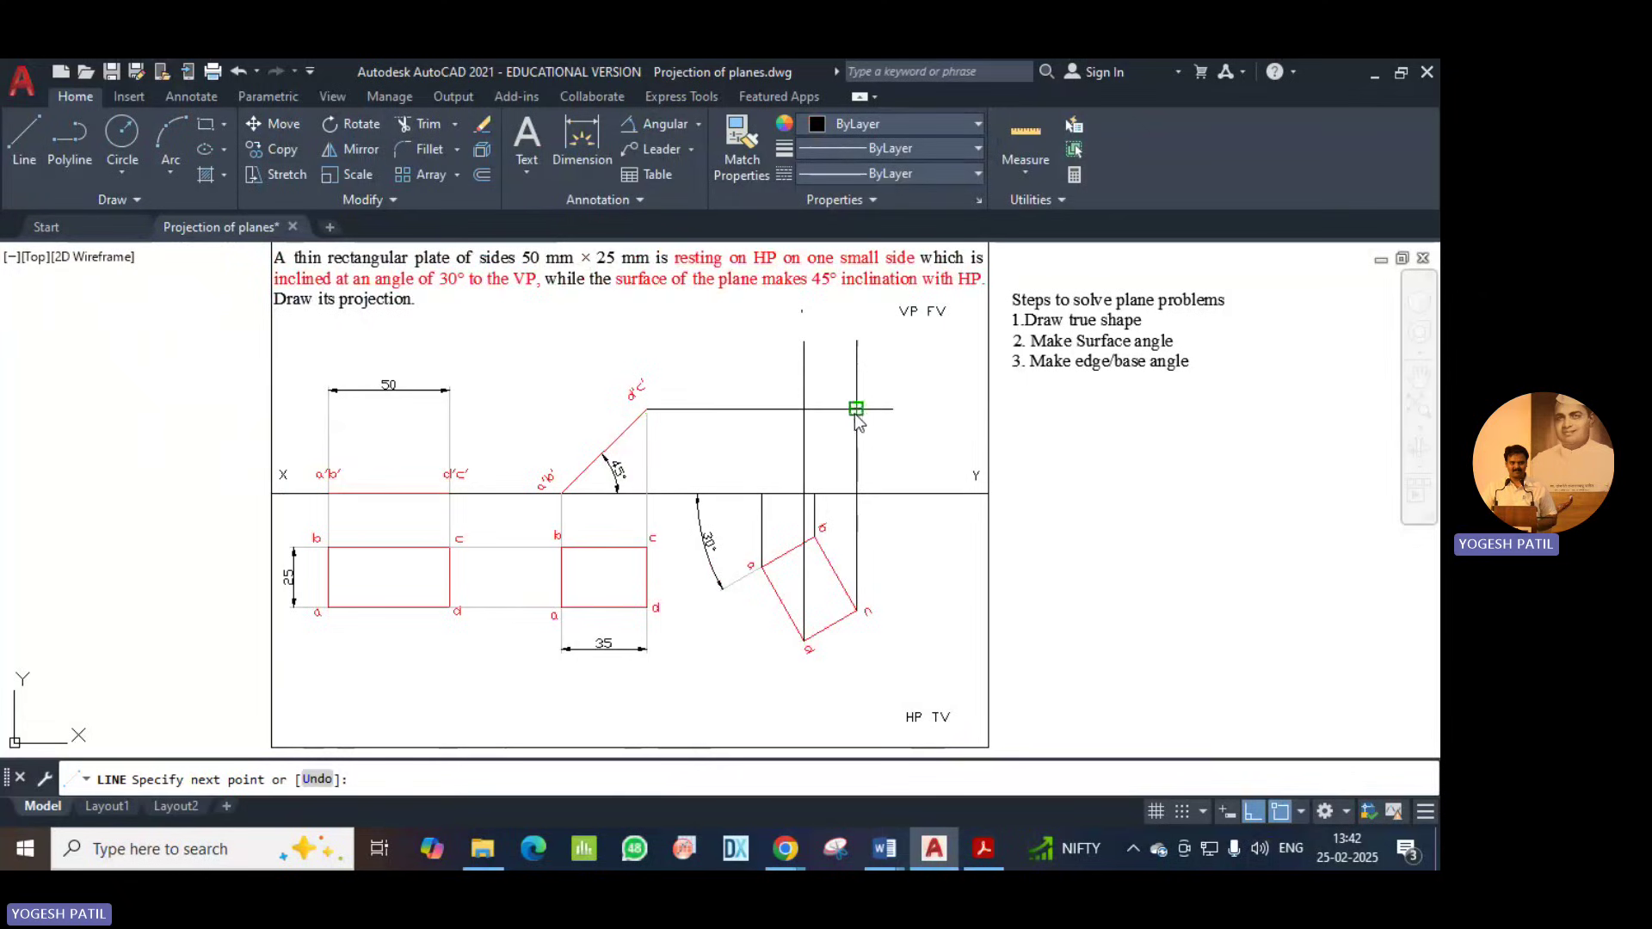
{"action": "left_click", "coordinate": [856, 409]}
{"action": "key", "text": "Return"}
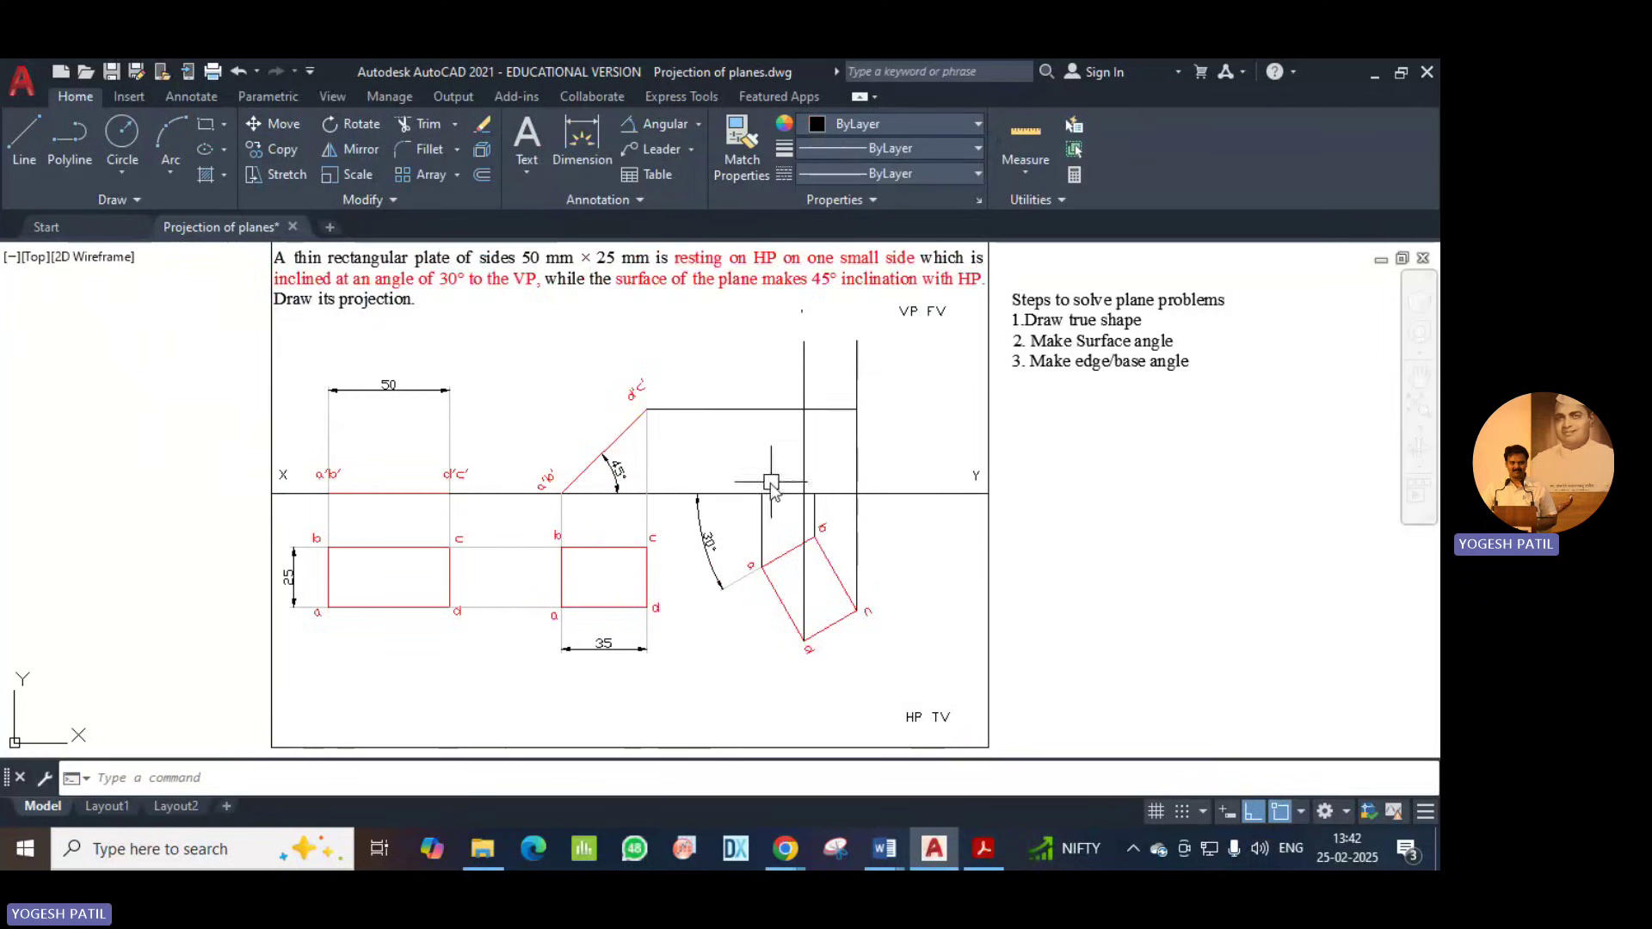
Recolour the three projectors and the horizontal construction line light grey.
{"action": "left_click", "coordinate": [856, 451]}
{"action": "left_click", "coordinate": [804, 452]}
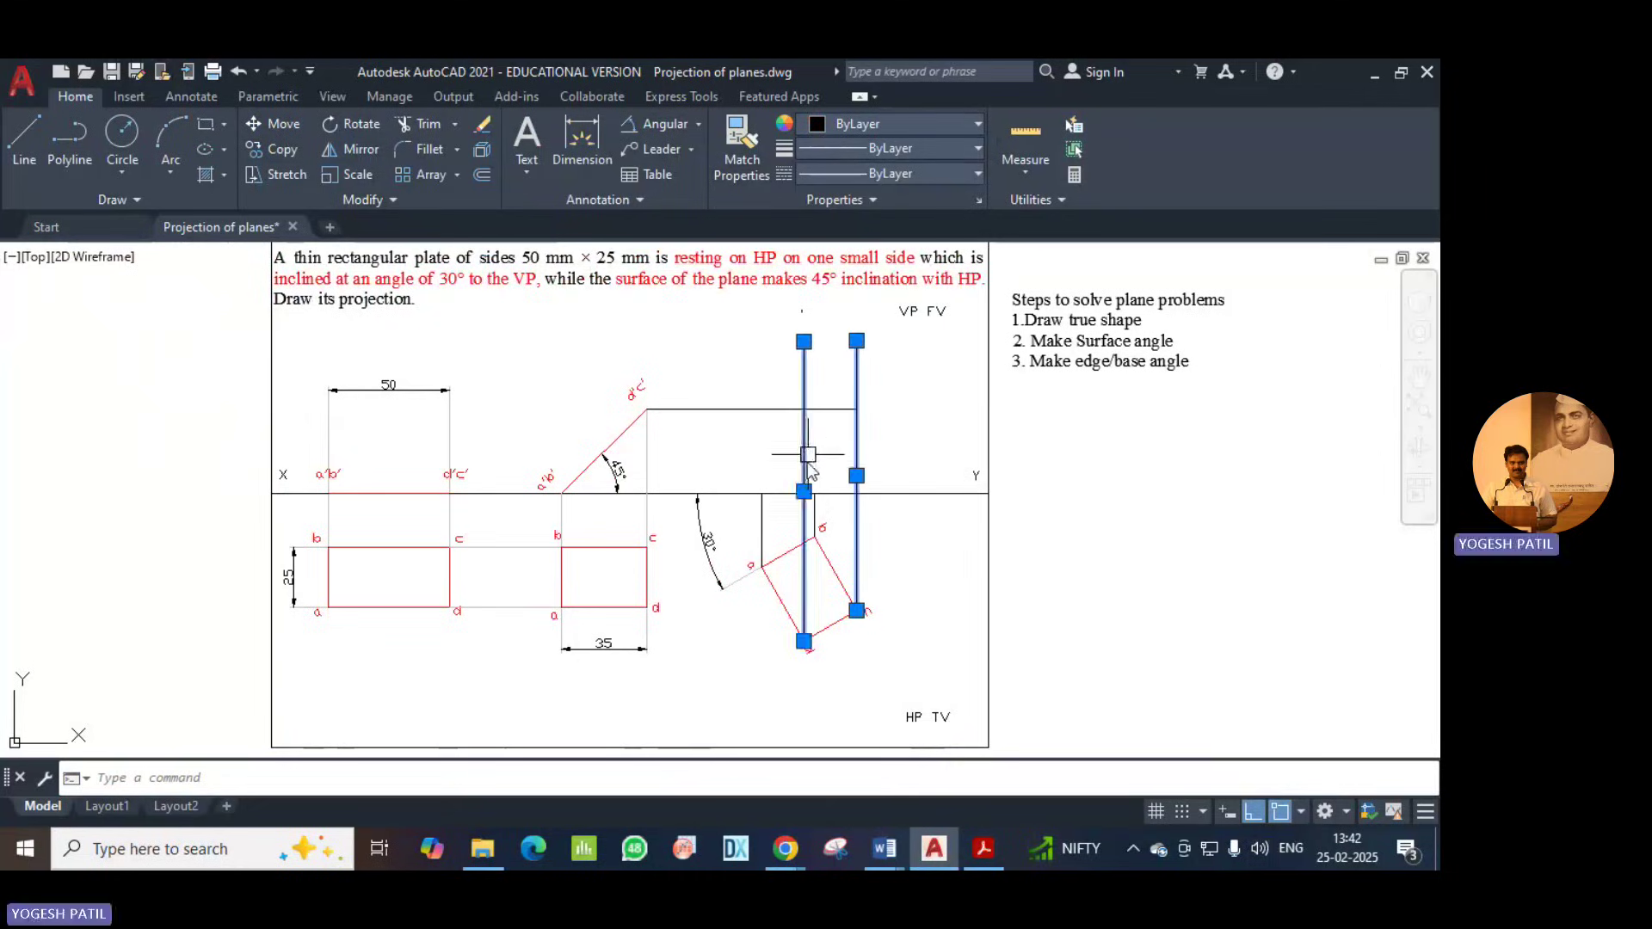
{"action": "left_click", "coordinate": [763, 527]}
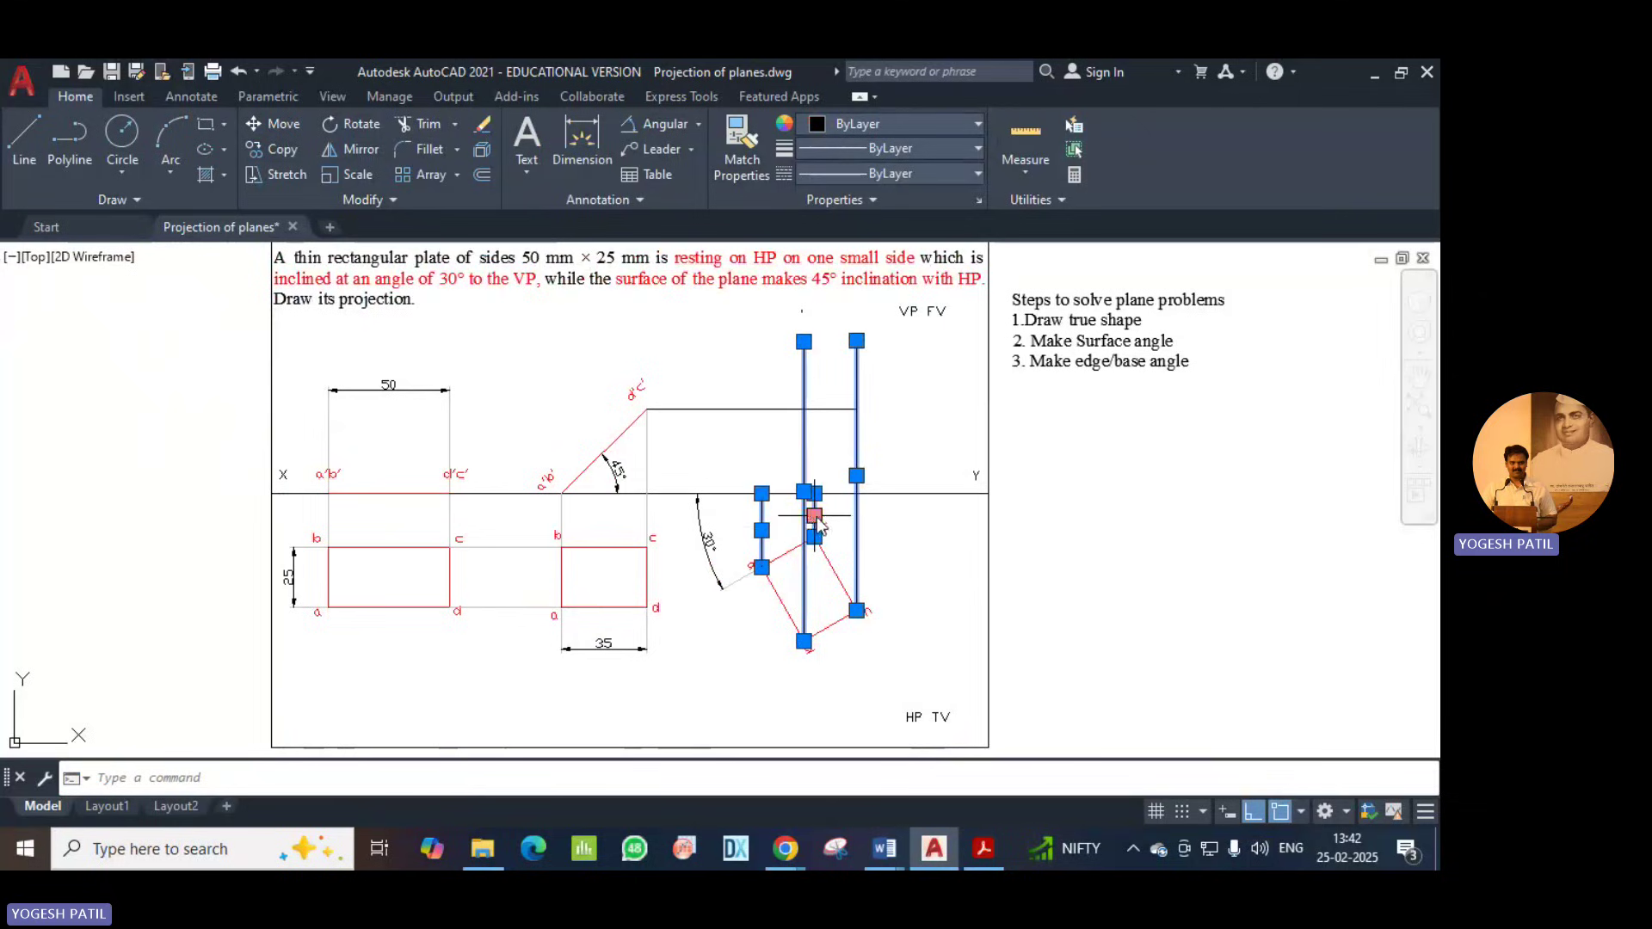
{"action": "left_click", "coordinate": [758, 410]}
{"action": "left_click", "coordinate": [945, 122]}
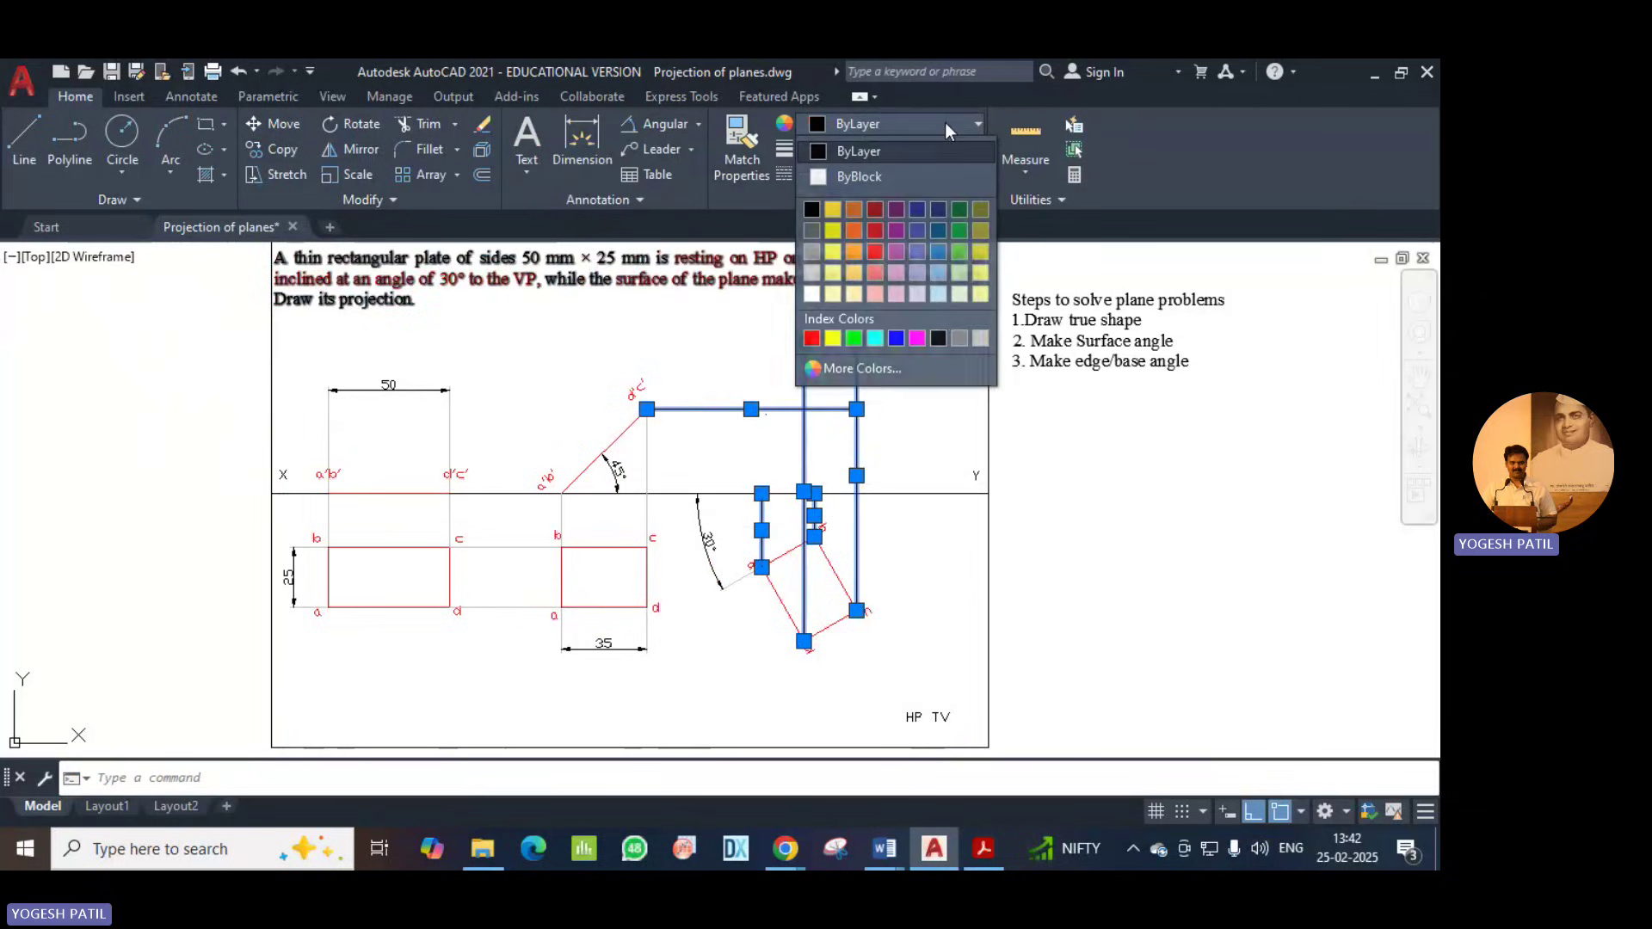
{"action": "left_click", "coordinate": [980, 338]}
{"action": "key", "text": "Escape"}
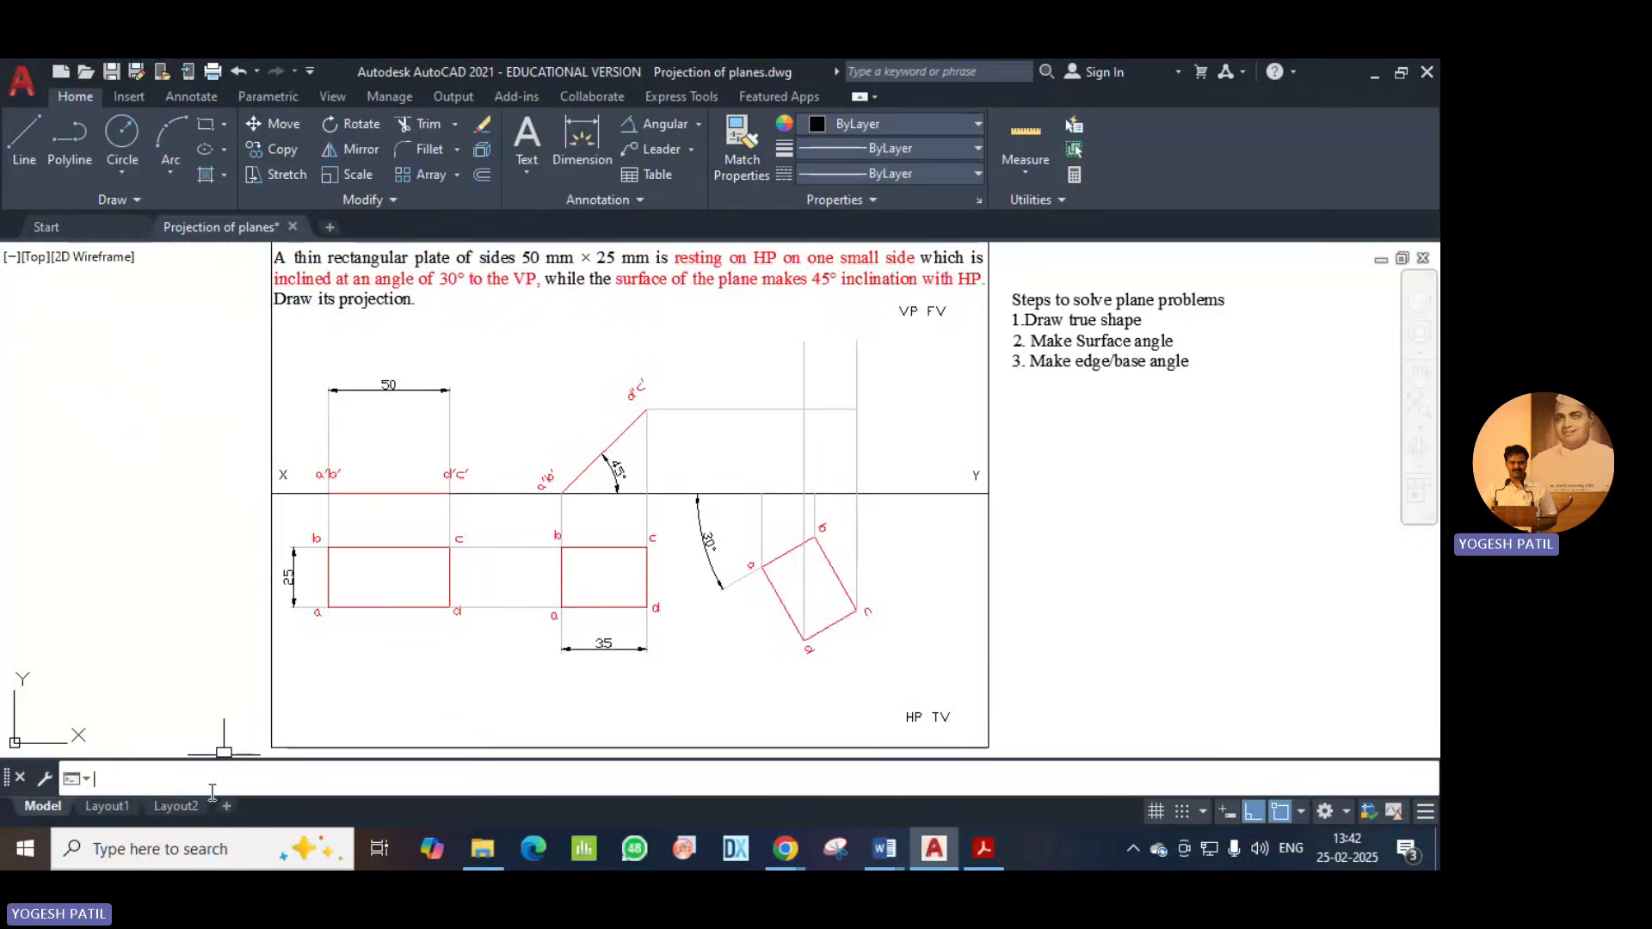
Start a DTEXT label with height 3.5 and rotation 0, then cancel it.
{"action": "type", "text": "DTEx"}
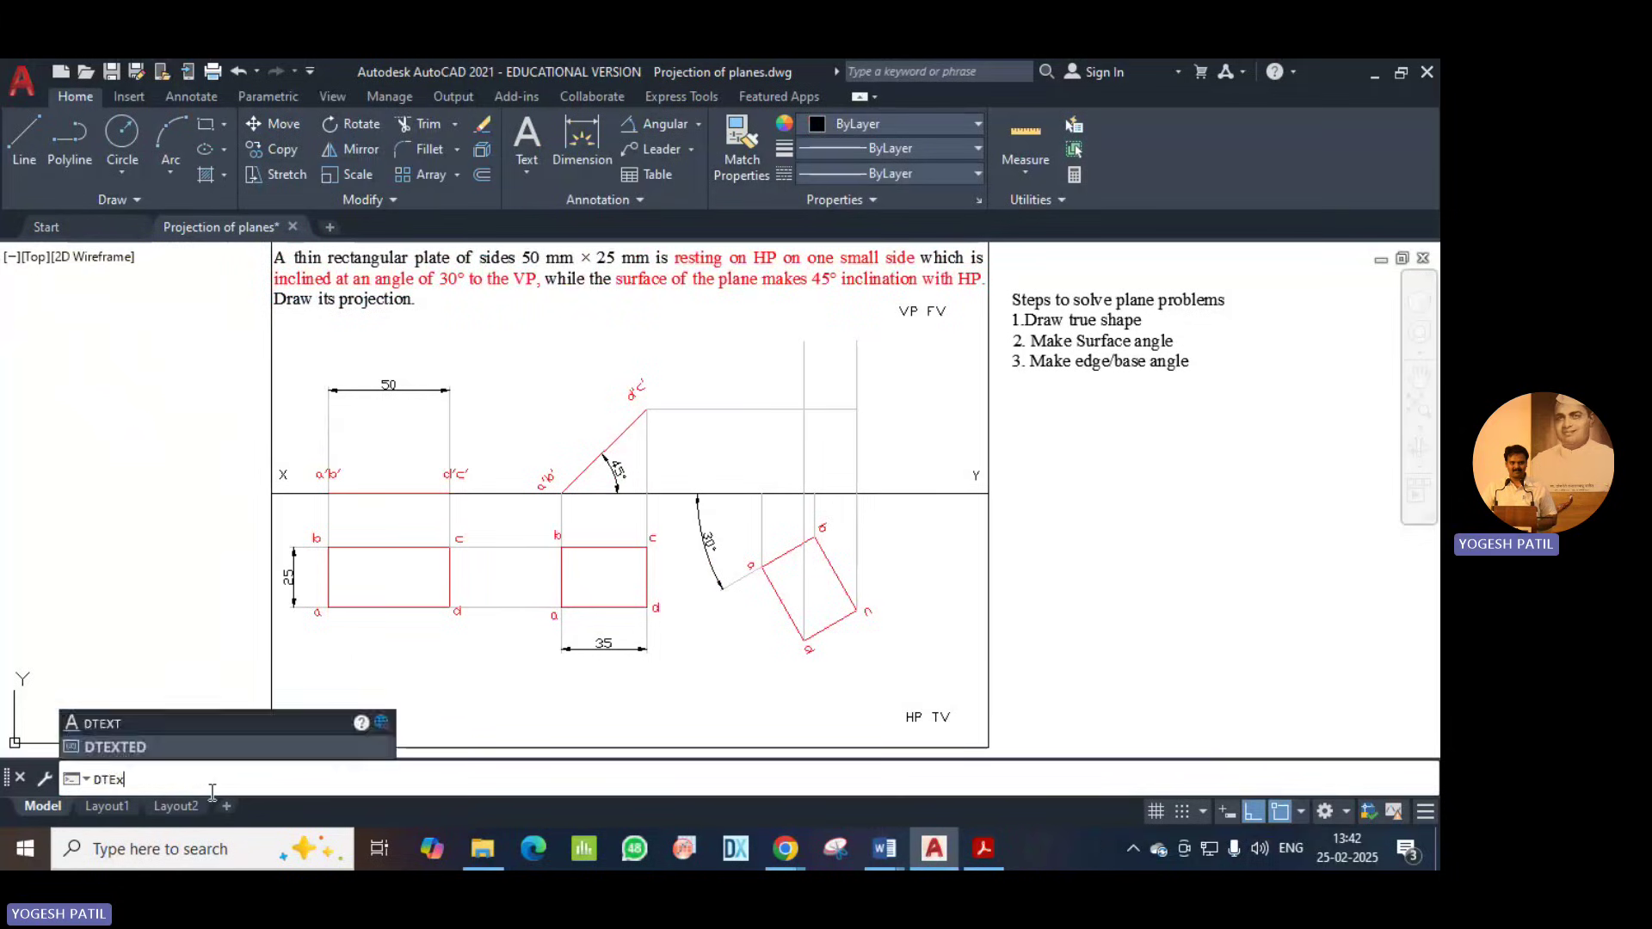
{"action": "type", "text": "T"}
{"action": "key", "text": "Return"}
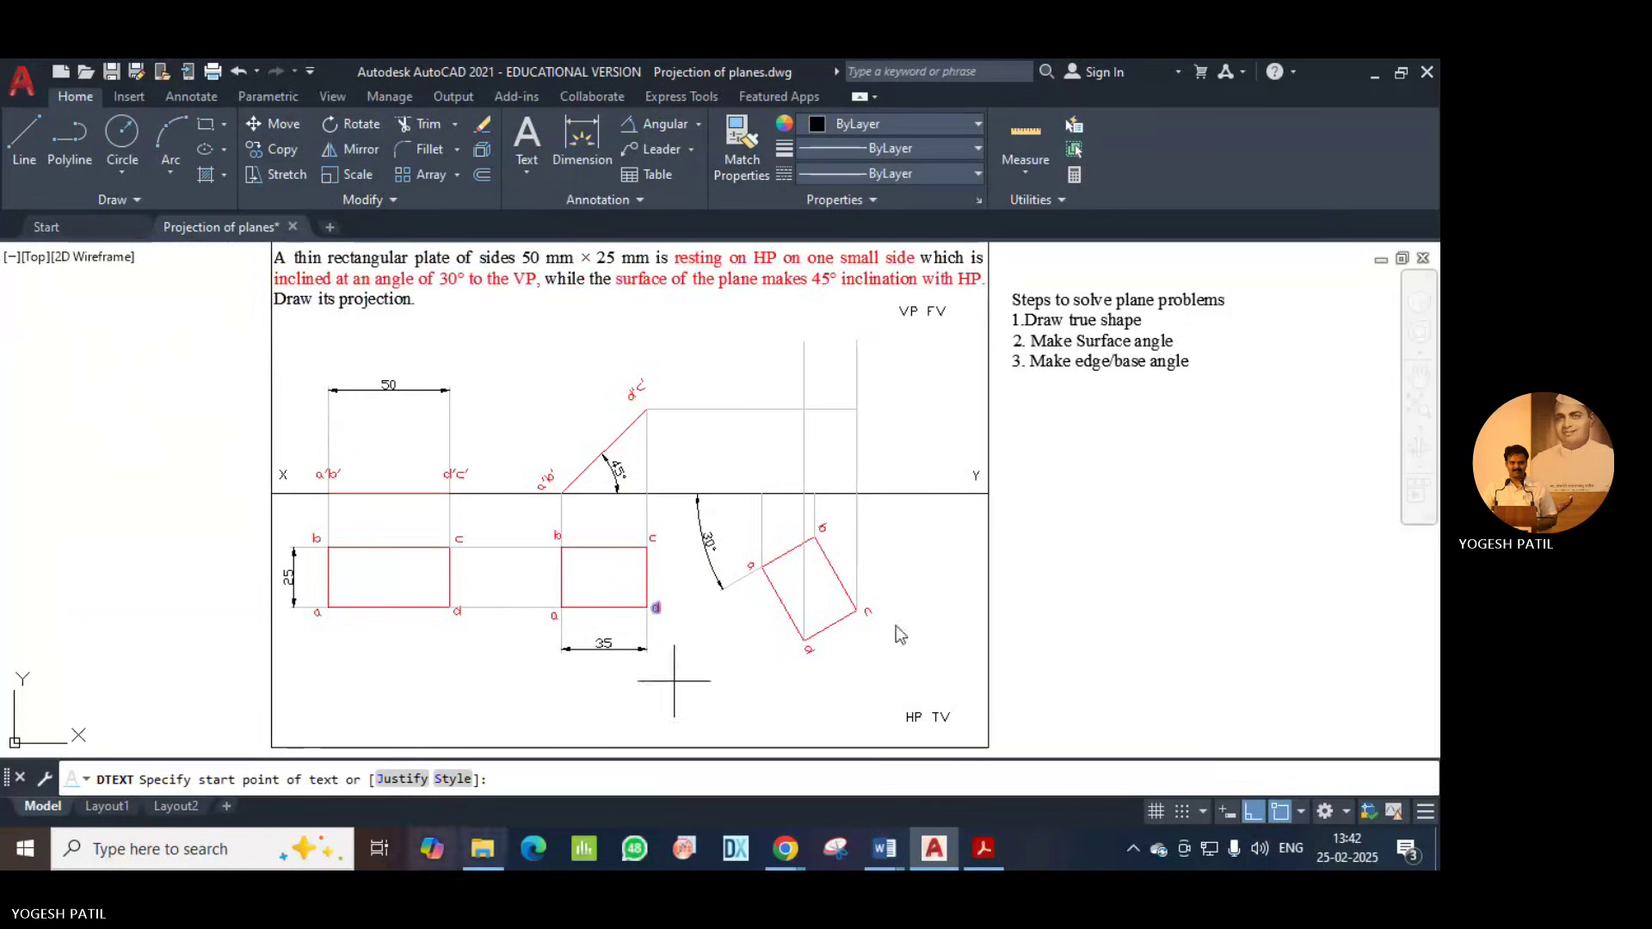
{"action": "left_click", "coordinate": [721, 343]}
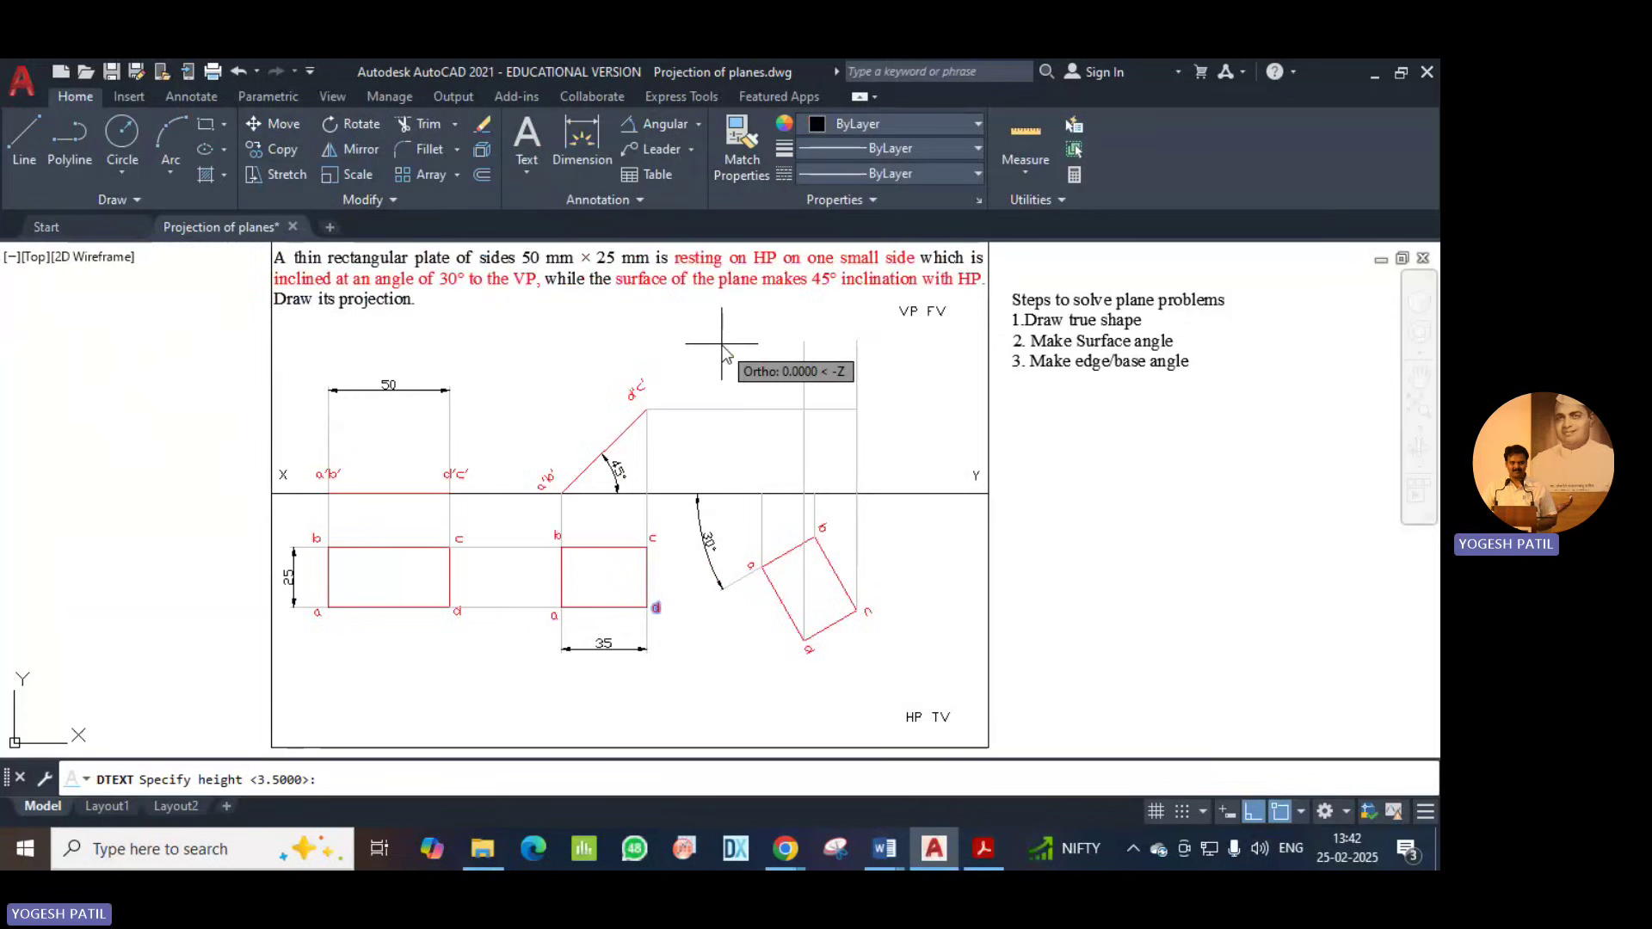
{"action": "key", "text": "Return"}
{"action": "type", "text": "0"}
{"action": "key", "text": "Return"}
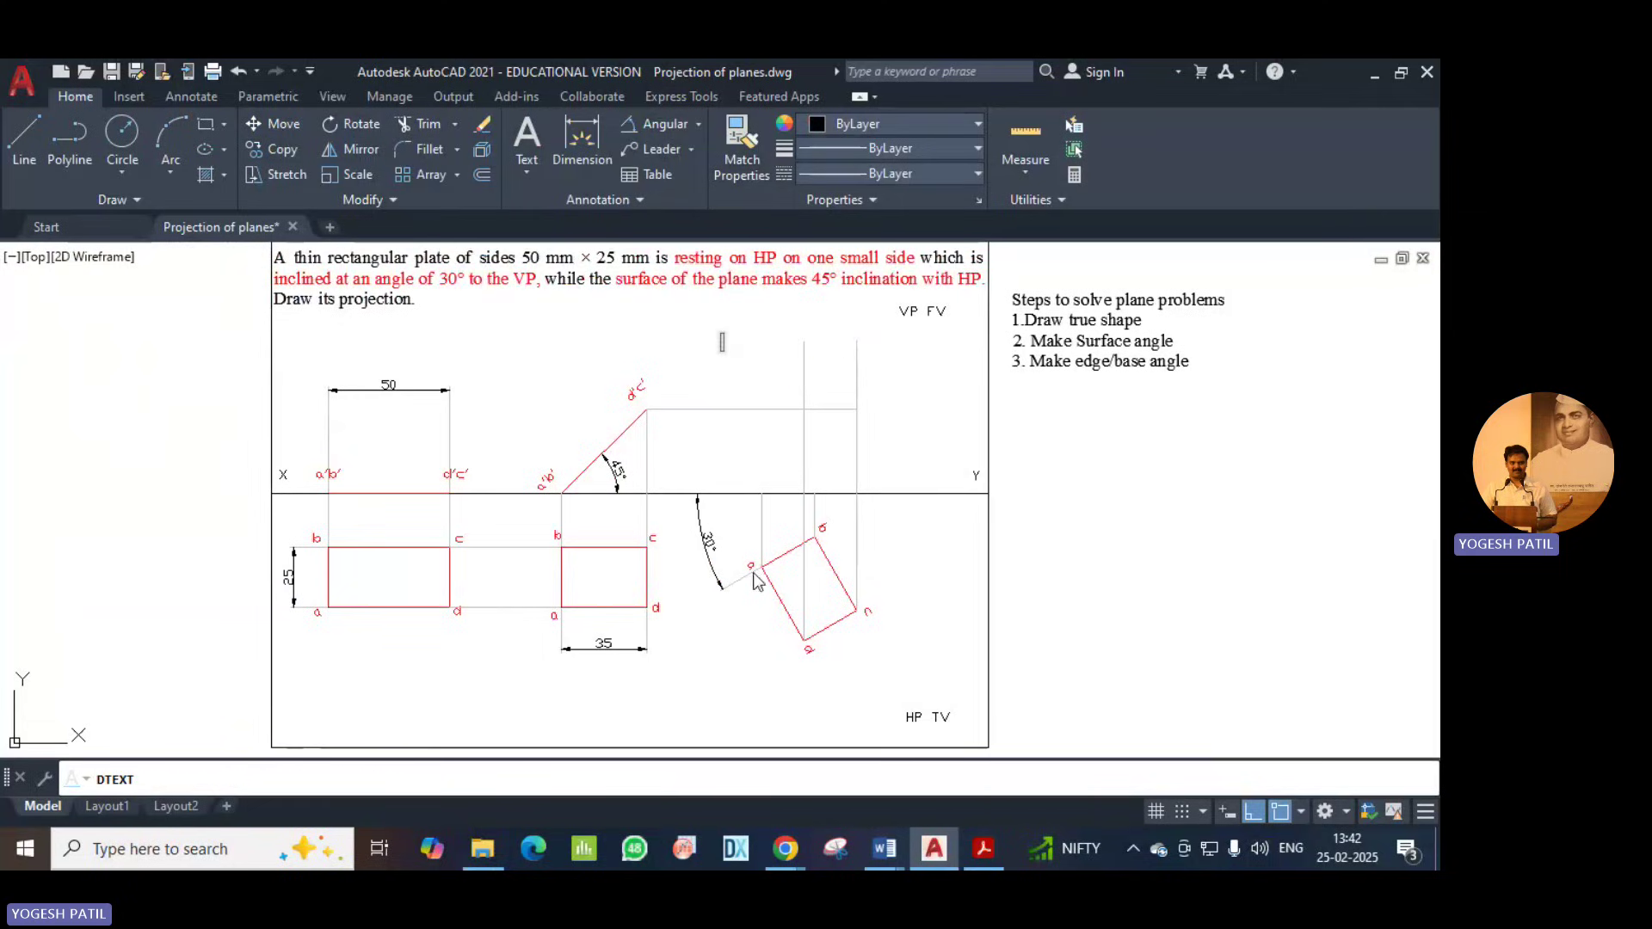
{"action": "left_click", "coordinate": [741, 485]}
{"action": "key", "text": "Escape"}
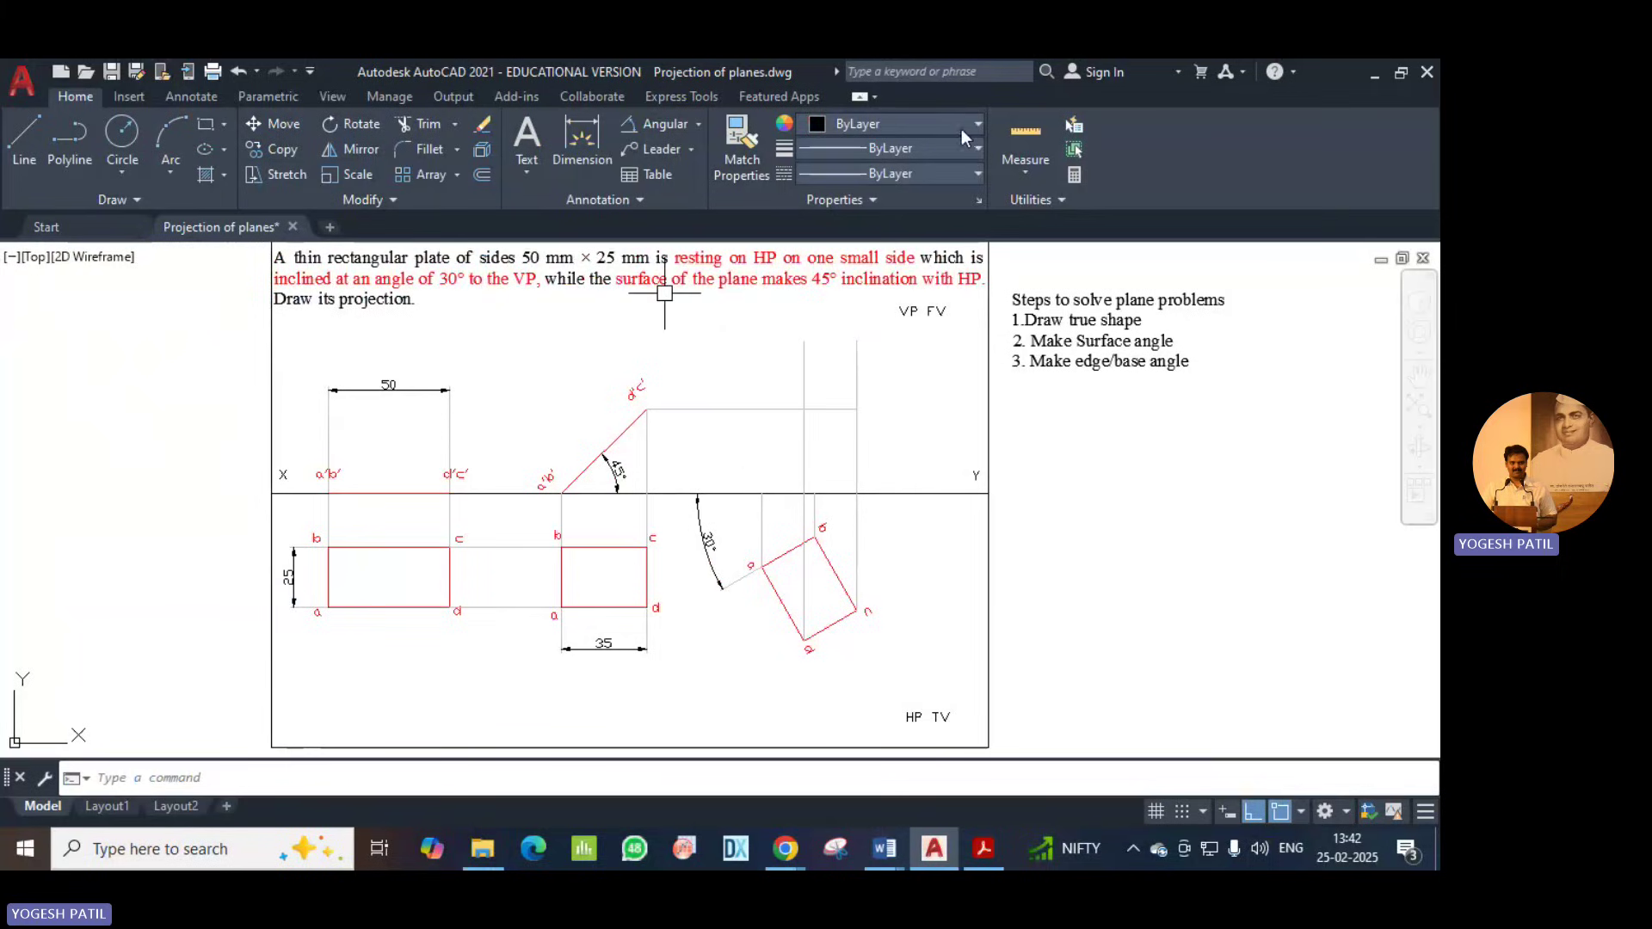
Set the colour to Red and start single-line text inside the front view.
{"action": "left_click", "coordinate": [962, 129]}
{"action": "left_click", "coordinate": [802, 354]}
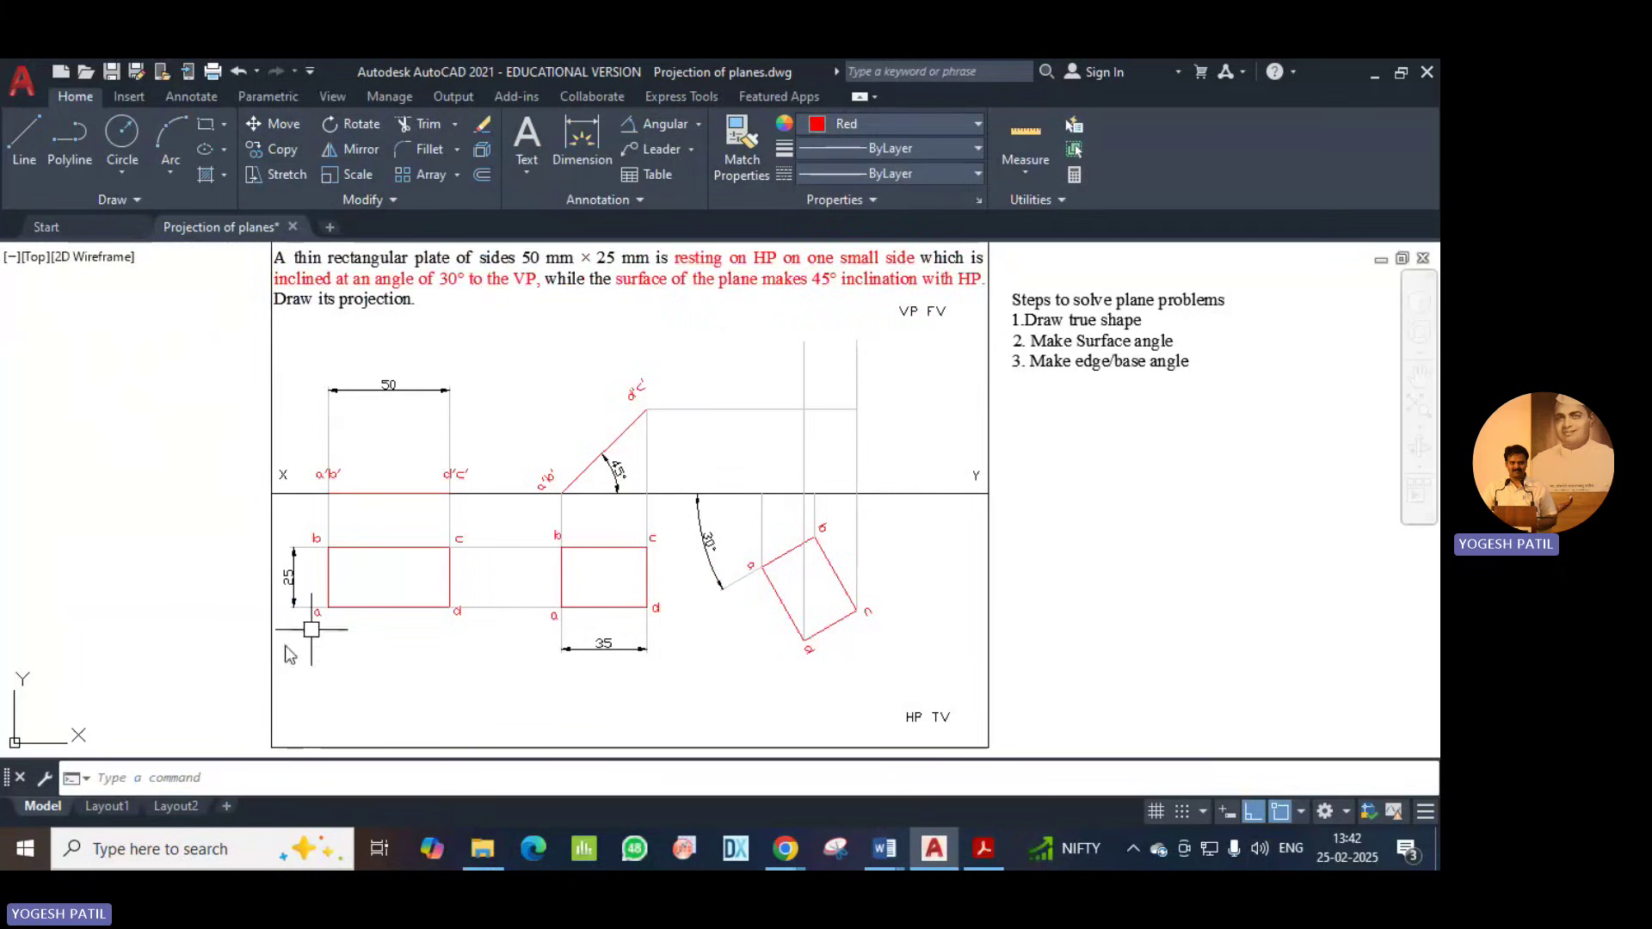
{"action": "type", "text": "dte"}
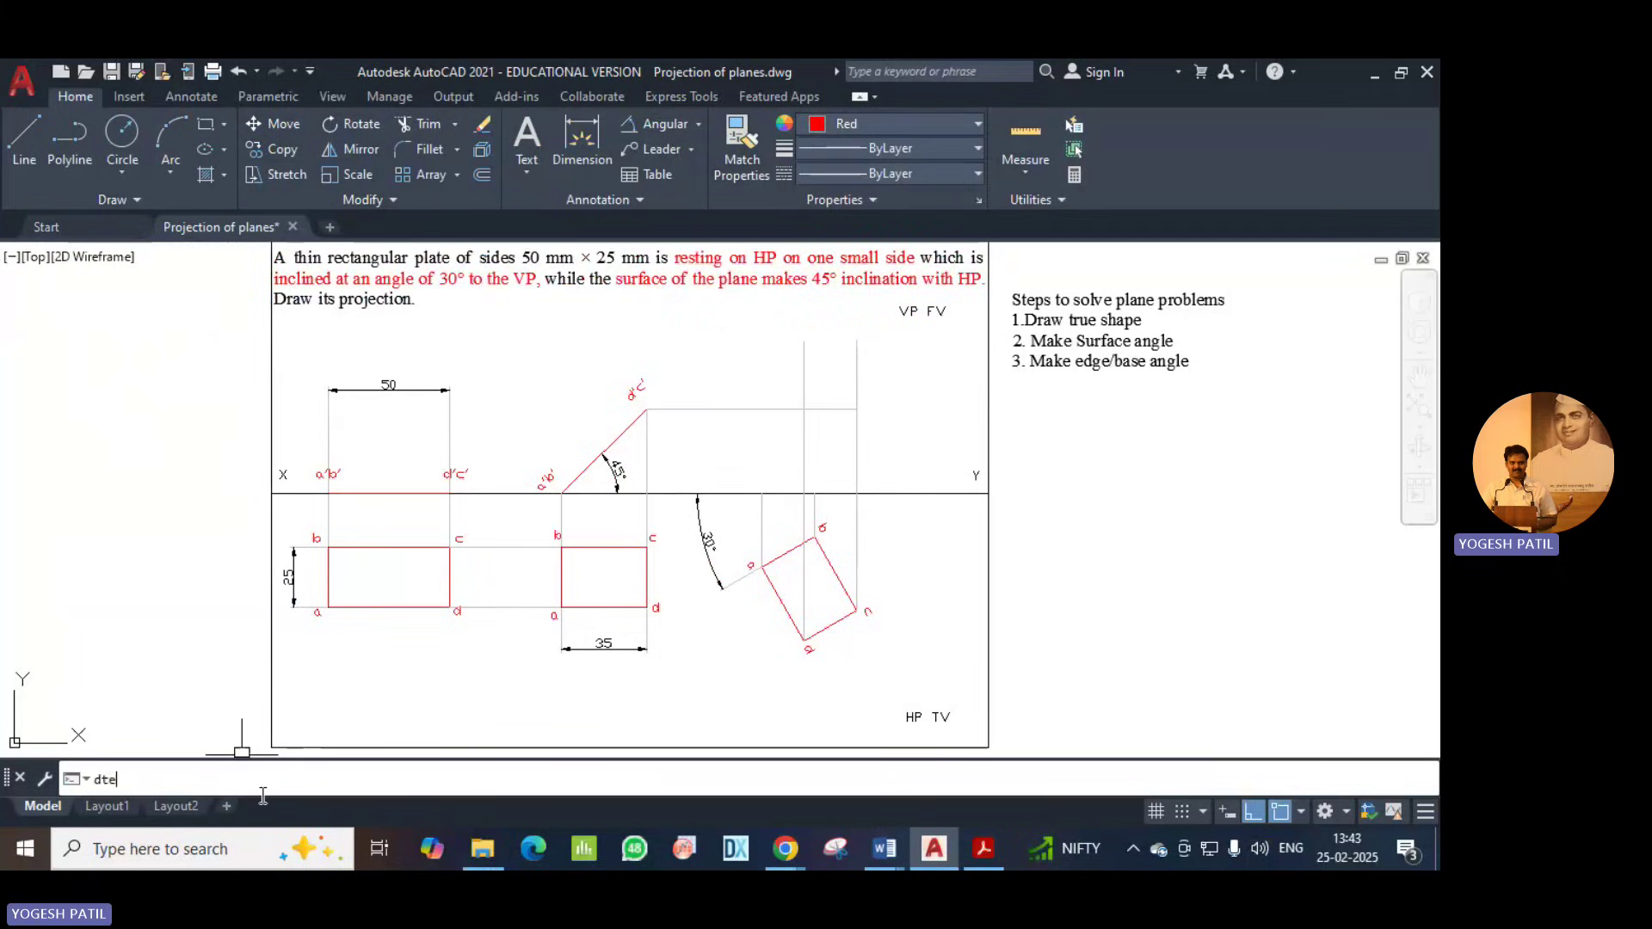
{"action": "key", "text": "Return"}
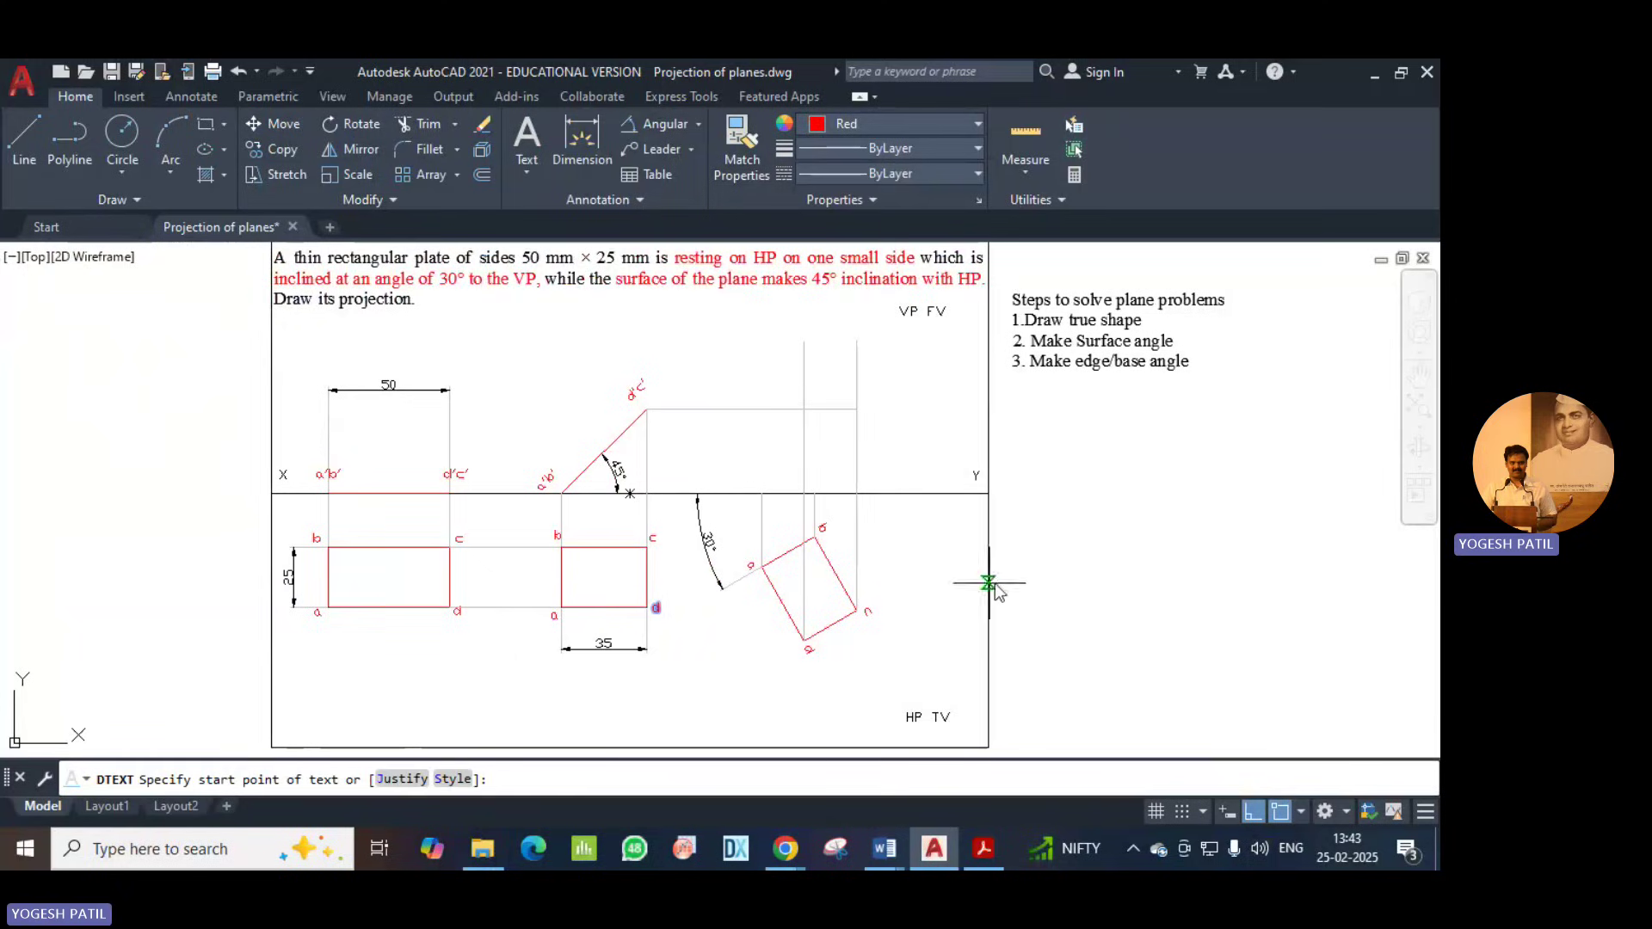
{"action": "left_click", "coordinate": [722, 451]}
{"action": "key", "text": "Return"}
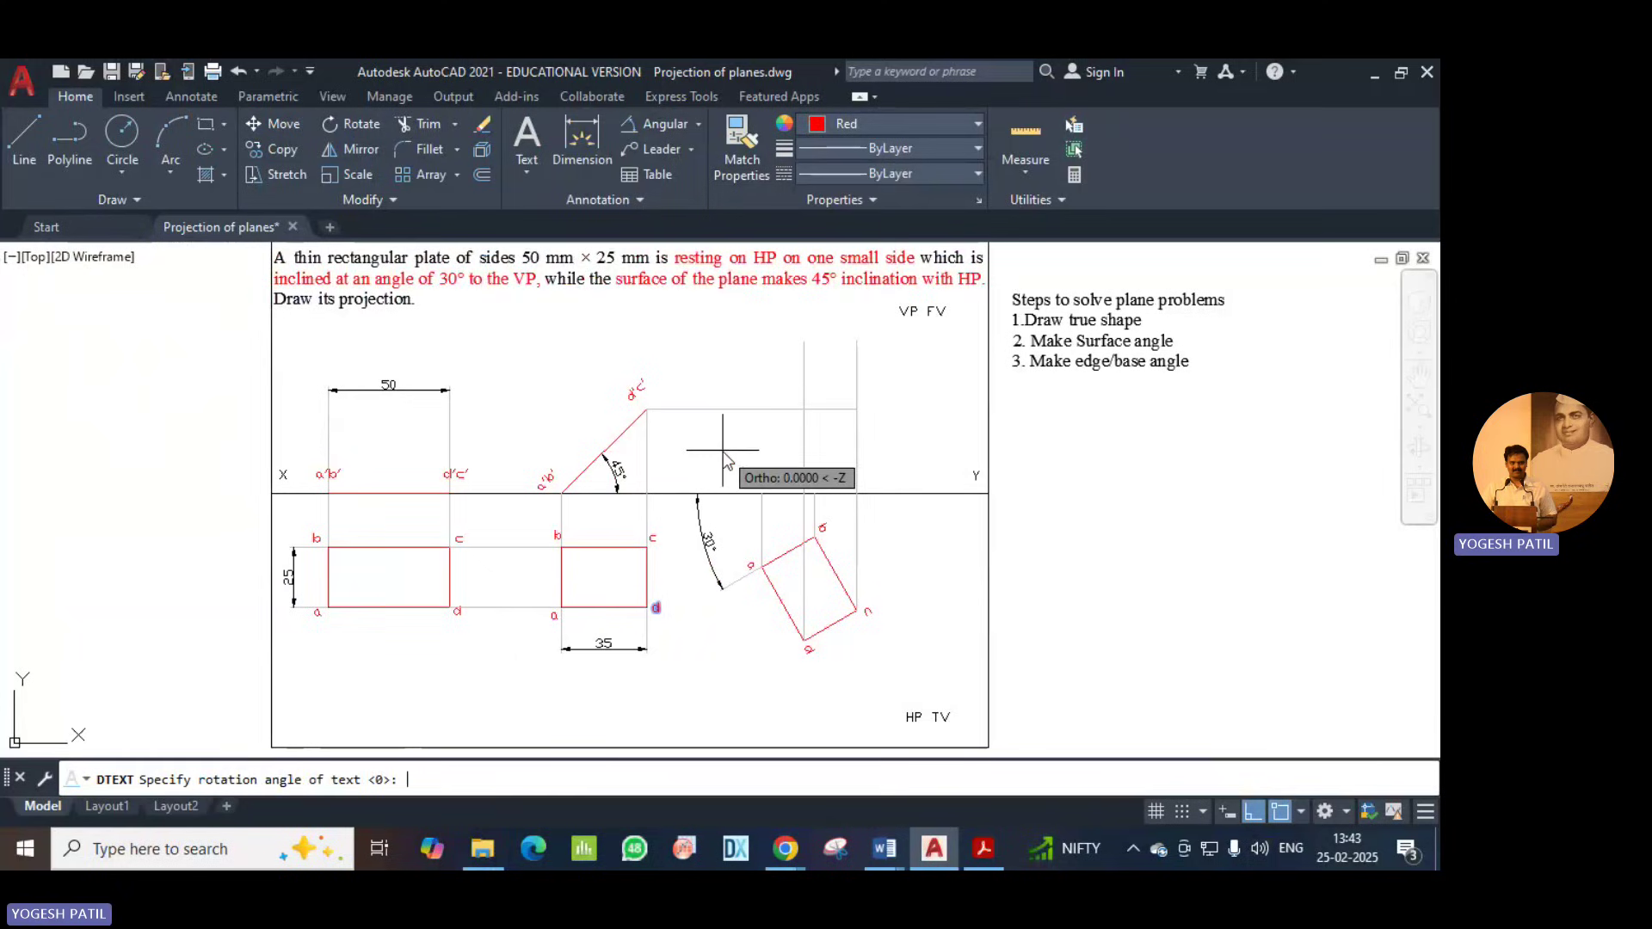
{"action": "key", "text": "Return"}
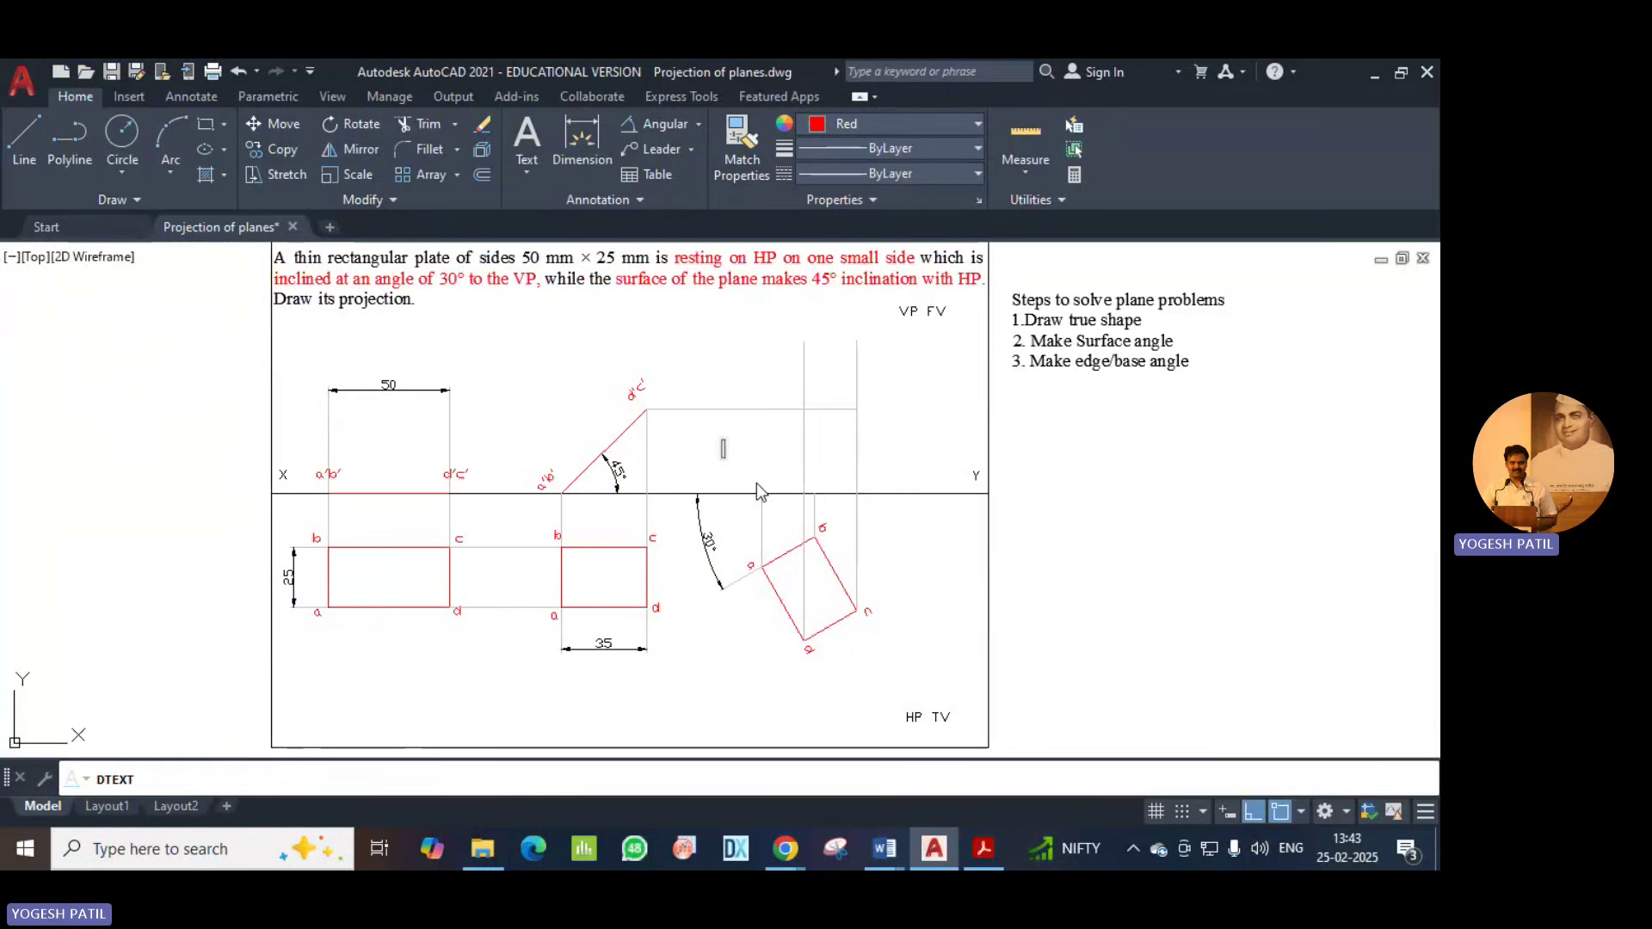
{"action": "left_click", "coordinate": [746, 484]}
{"action": "type", "text": "a'"}
{"action": "type", "text": "b'"}
Type the labels a', b', c' and d' at the projected front-view points.
{"action": "left_click", "coordinate": [864, 404]}
{"action": "left_click", "coordinate": [795, 394]}
{"action": "type", "text": "a'"}
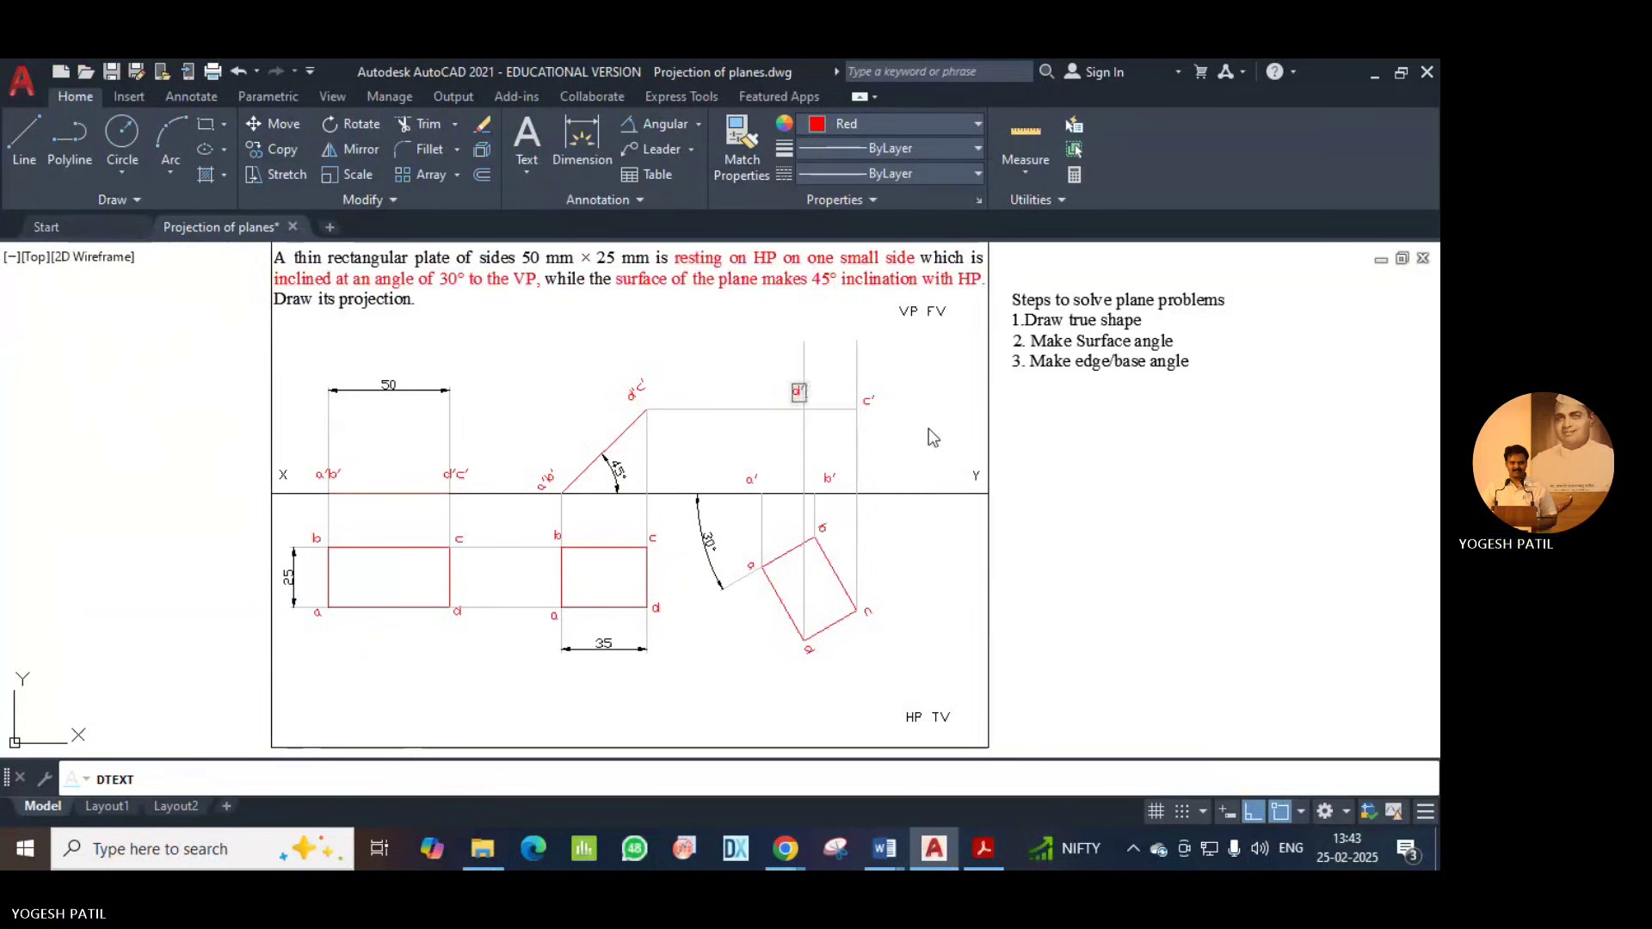
{"action": "key", "text": "Escape"}
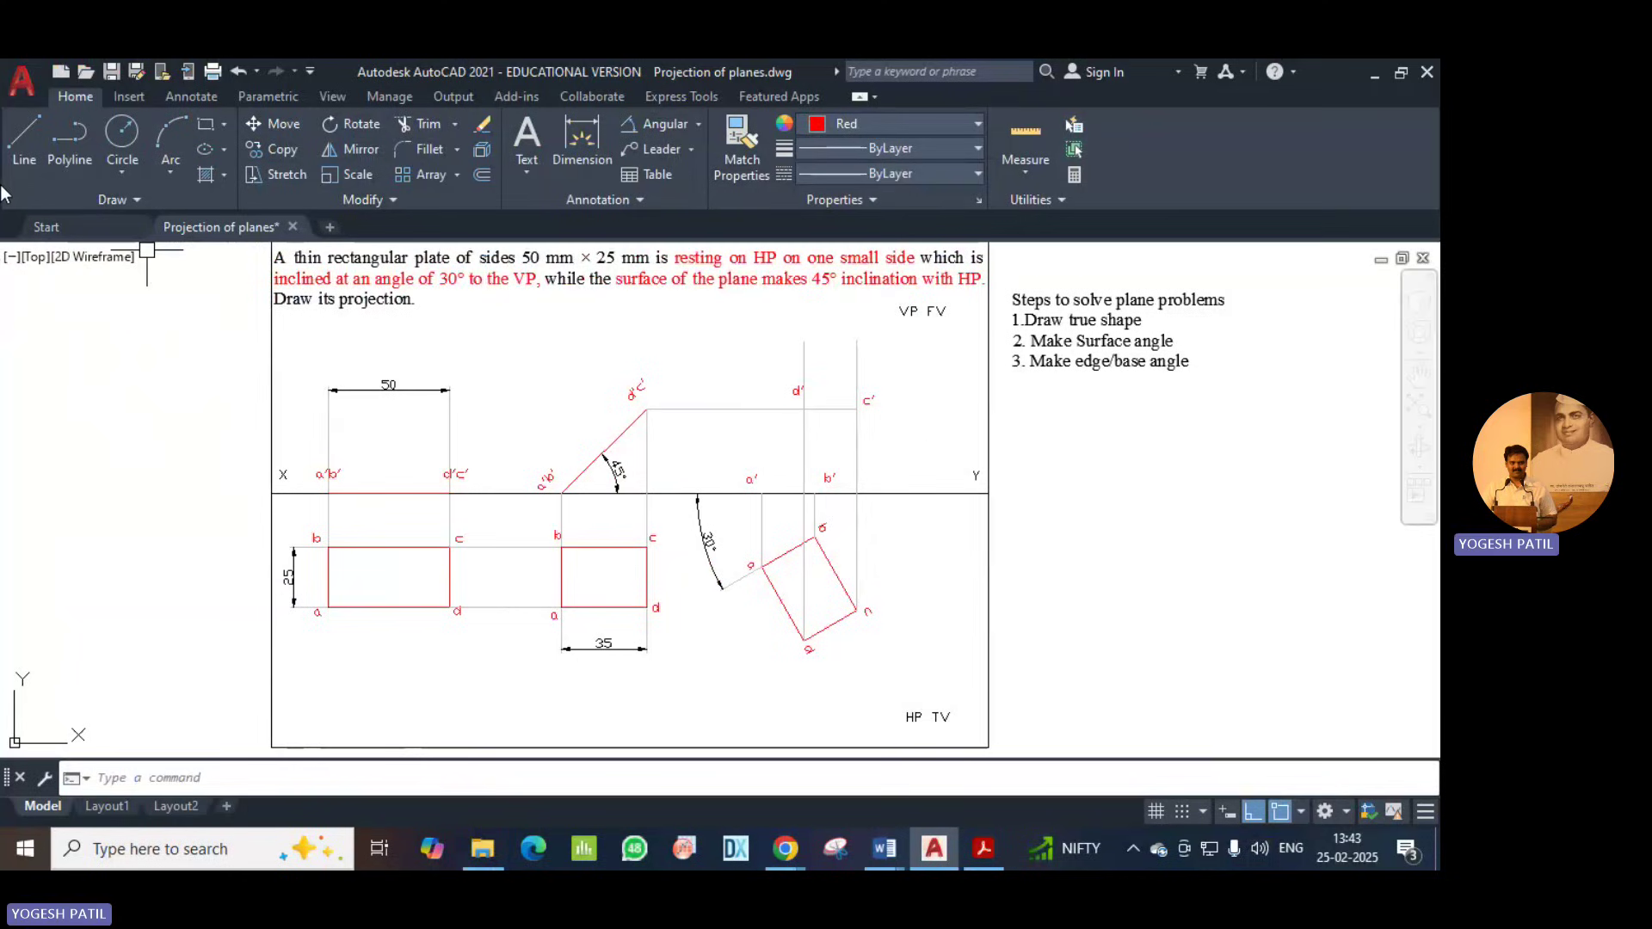
{"action": "left_click", "coordinate": [61, 162]}
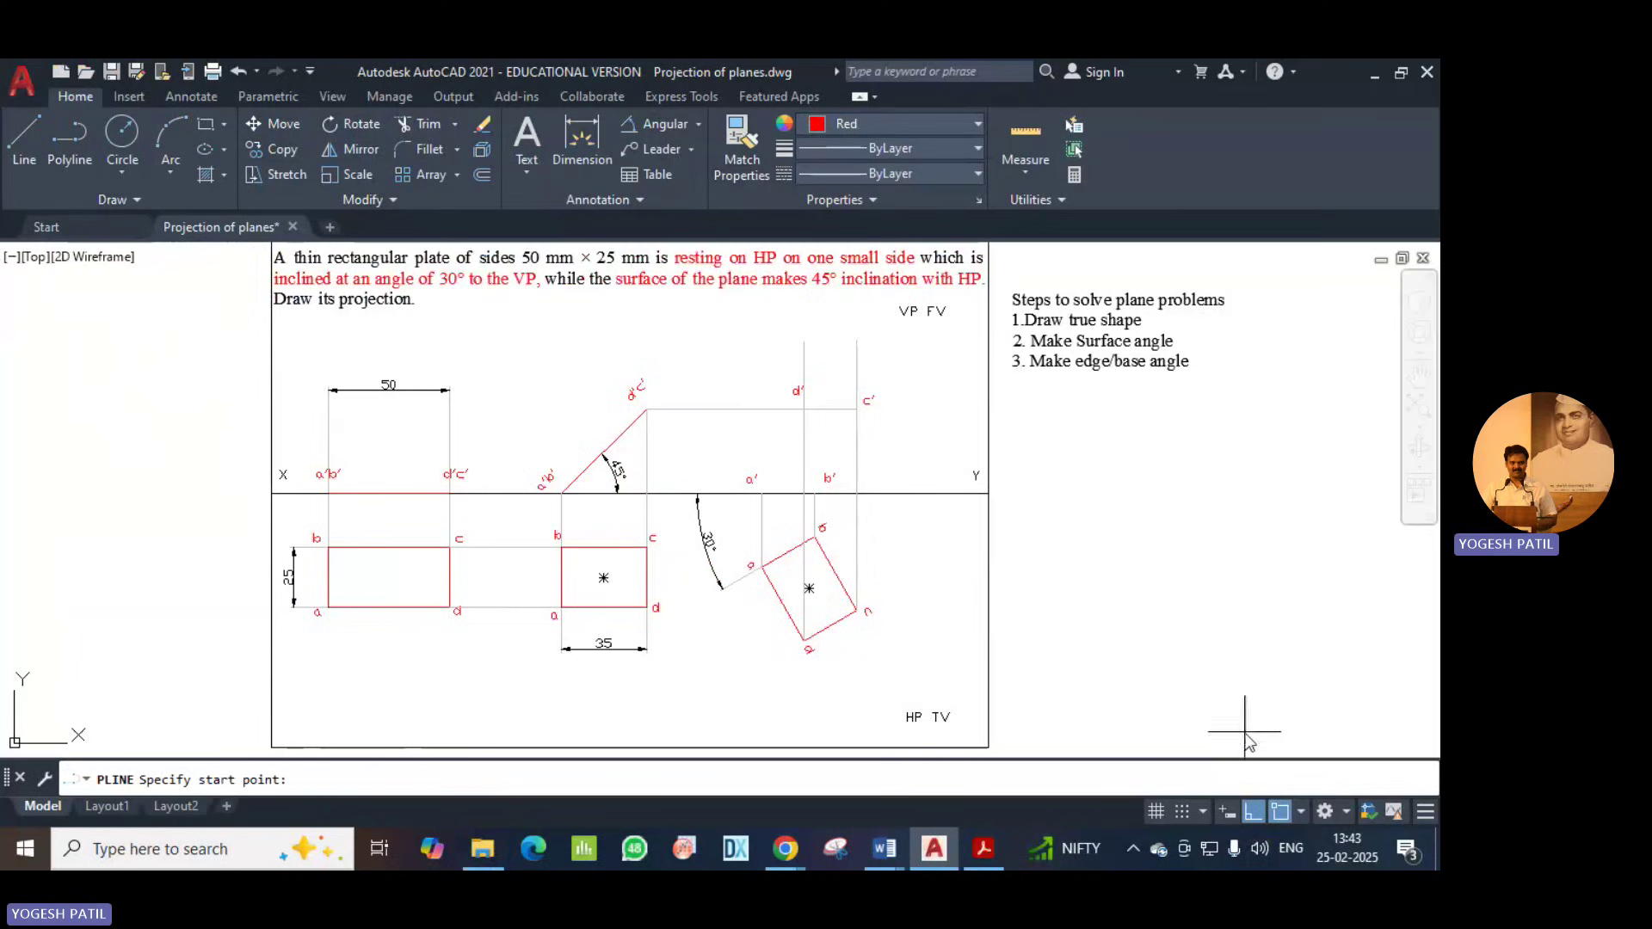
With Ortho off, draw a closed red polyline through a', b', c' and d'.
{"action": "left_click", "coordinate": [1254, 811]}
{"action": "left_click", "coordinate": [760, 493]}
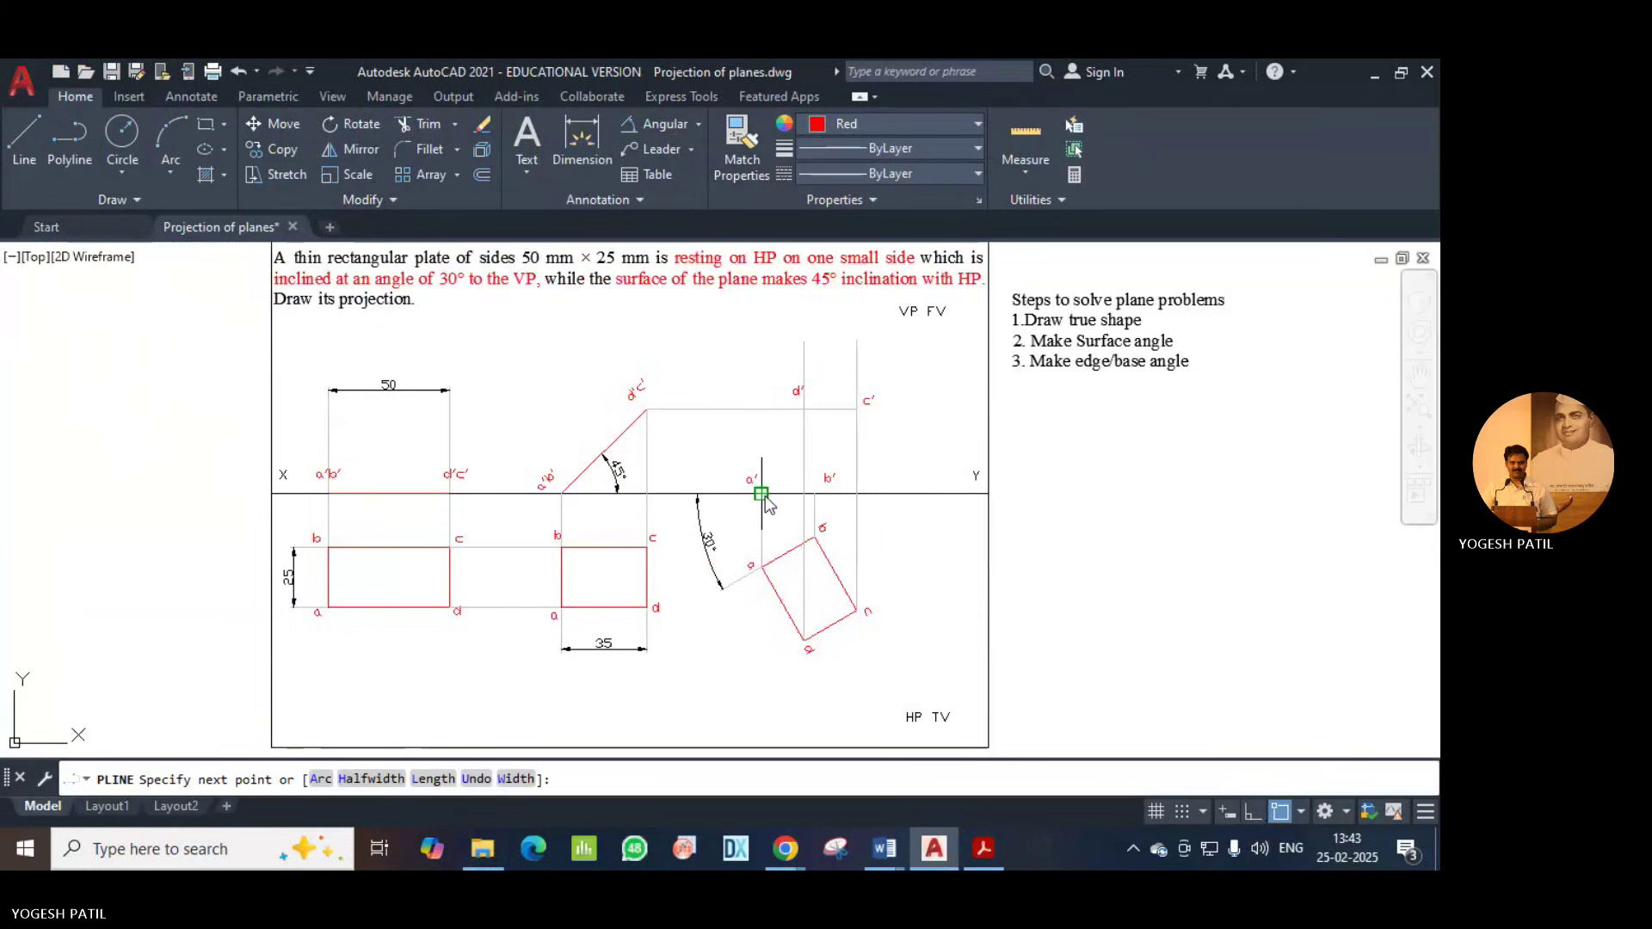
{"action": "left_click", "coordinate": [815, 493]}
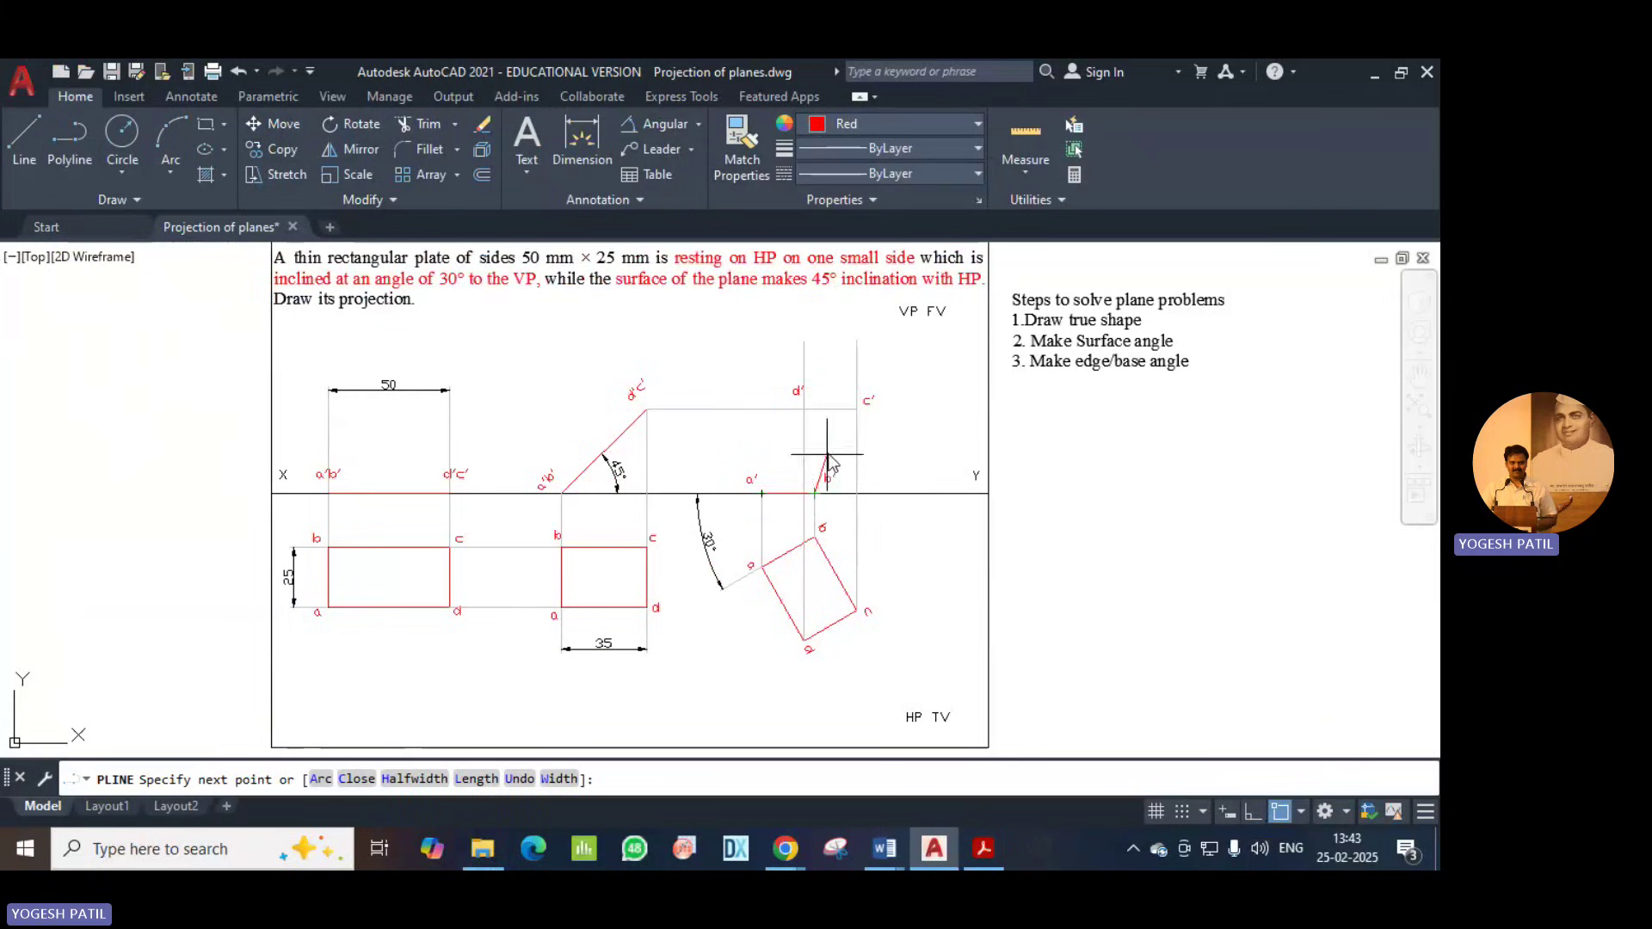
{"action": "left_click", "coordinate": [856, 409]}
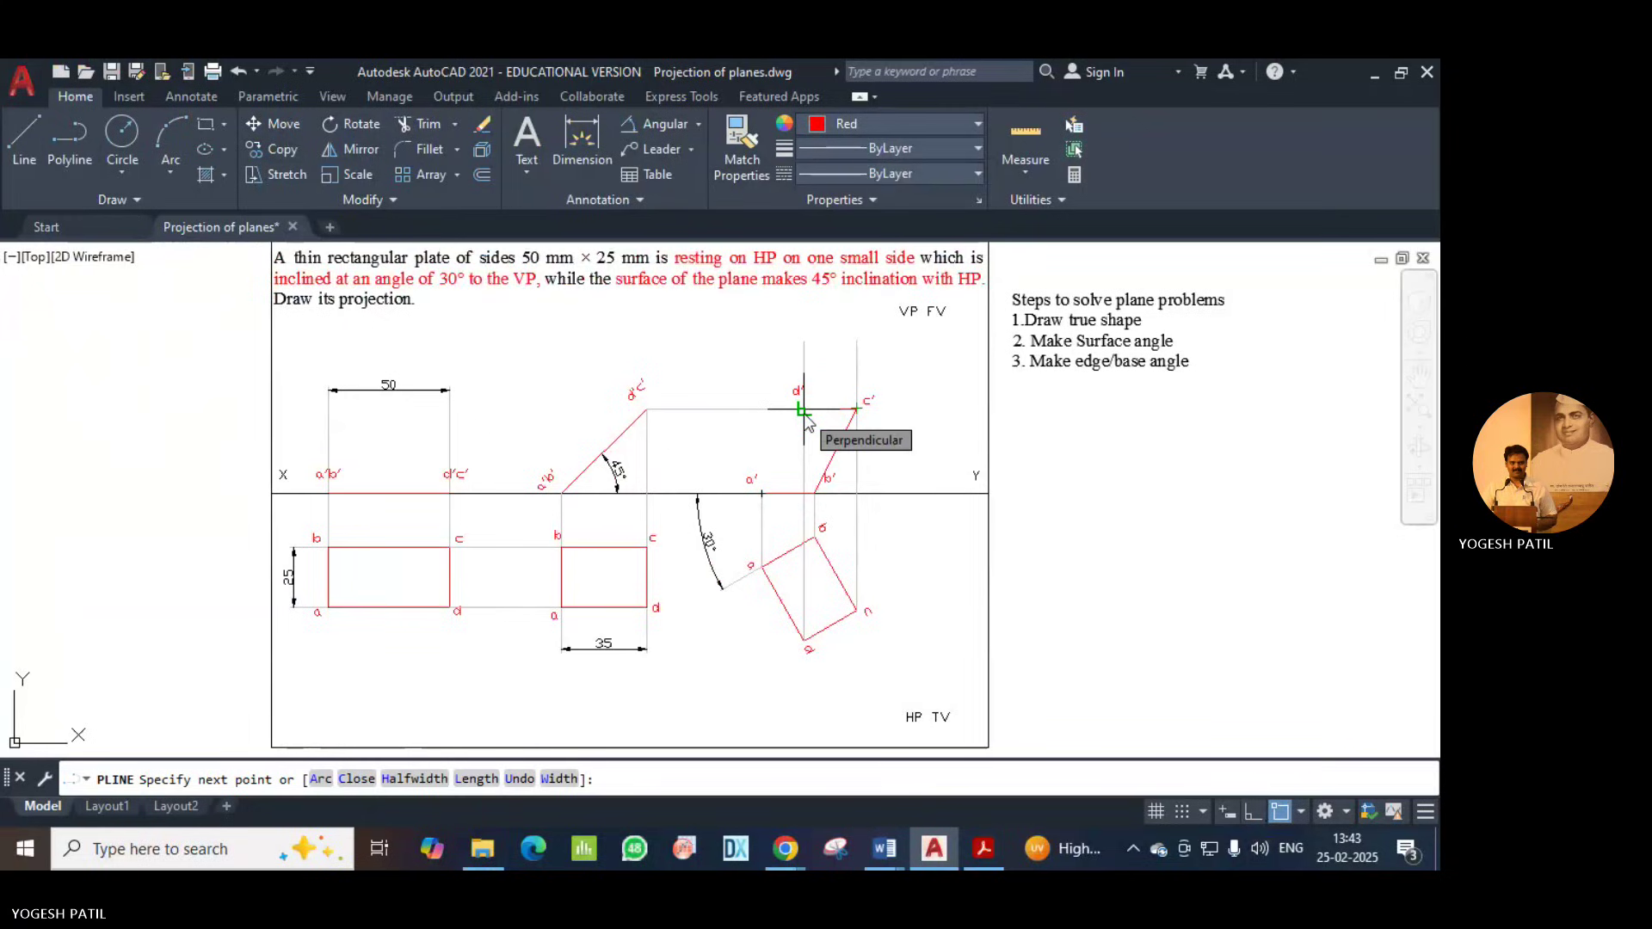
{"action": "left_click", "coordinate": [804, 409]}
{"action": "left_click", "coordinate": [762, 493]}
{"action": "key", "text": "Return"}
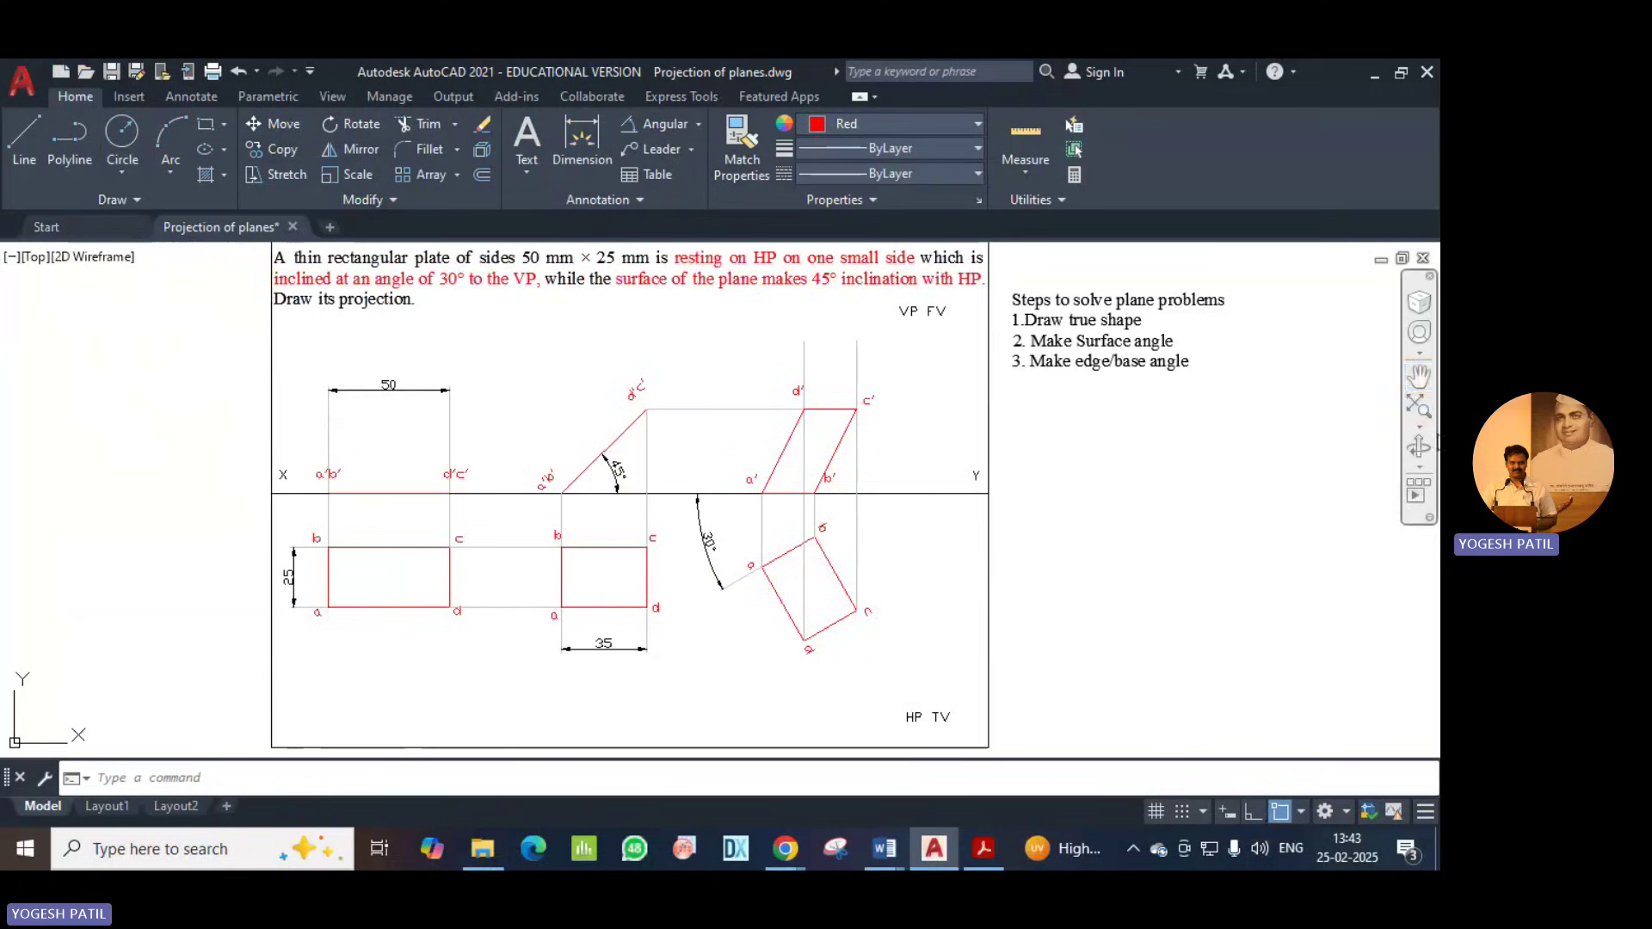
Trim the projector stubs above d' and c'.
{"action": "left_click", "coordinate": [411, 117]}
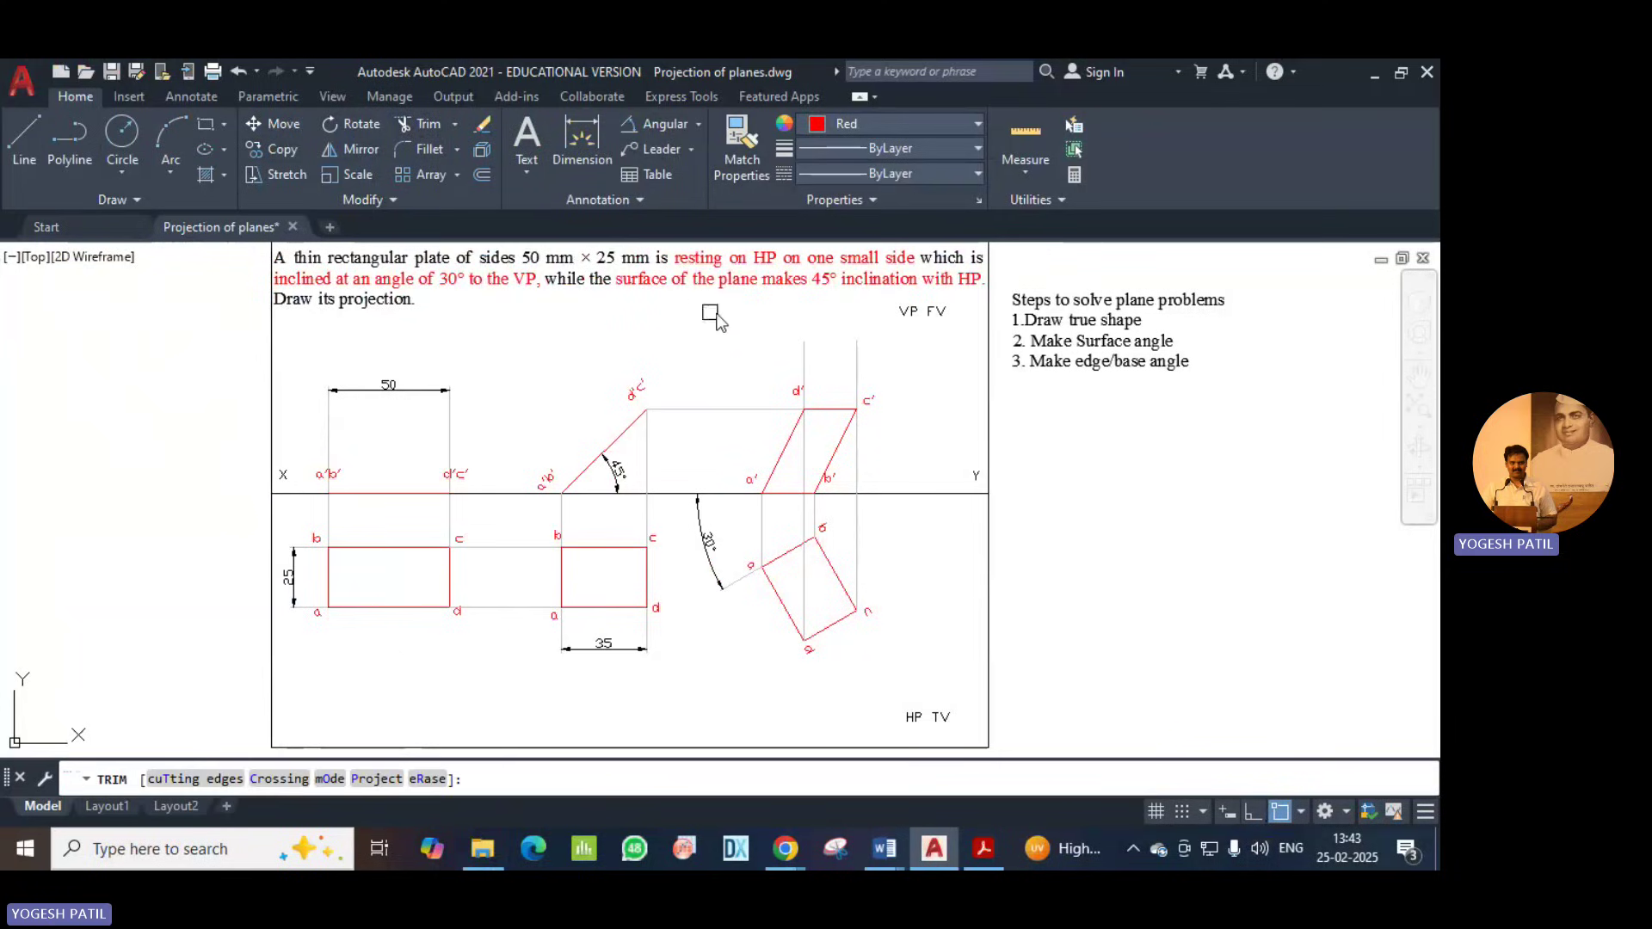
{"action": "left_click", "coordinate": [799, 360]}
{"action": "left_click", "coordinate": [858, 361]}
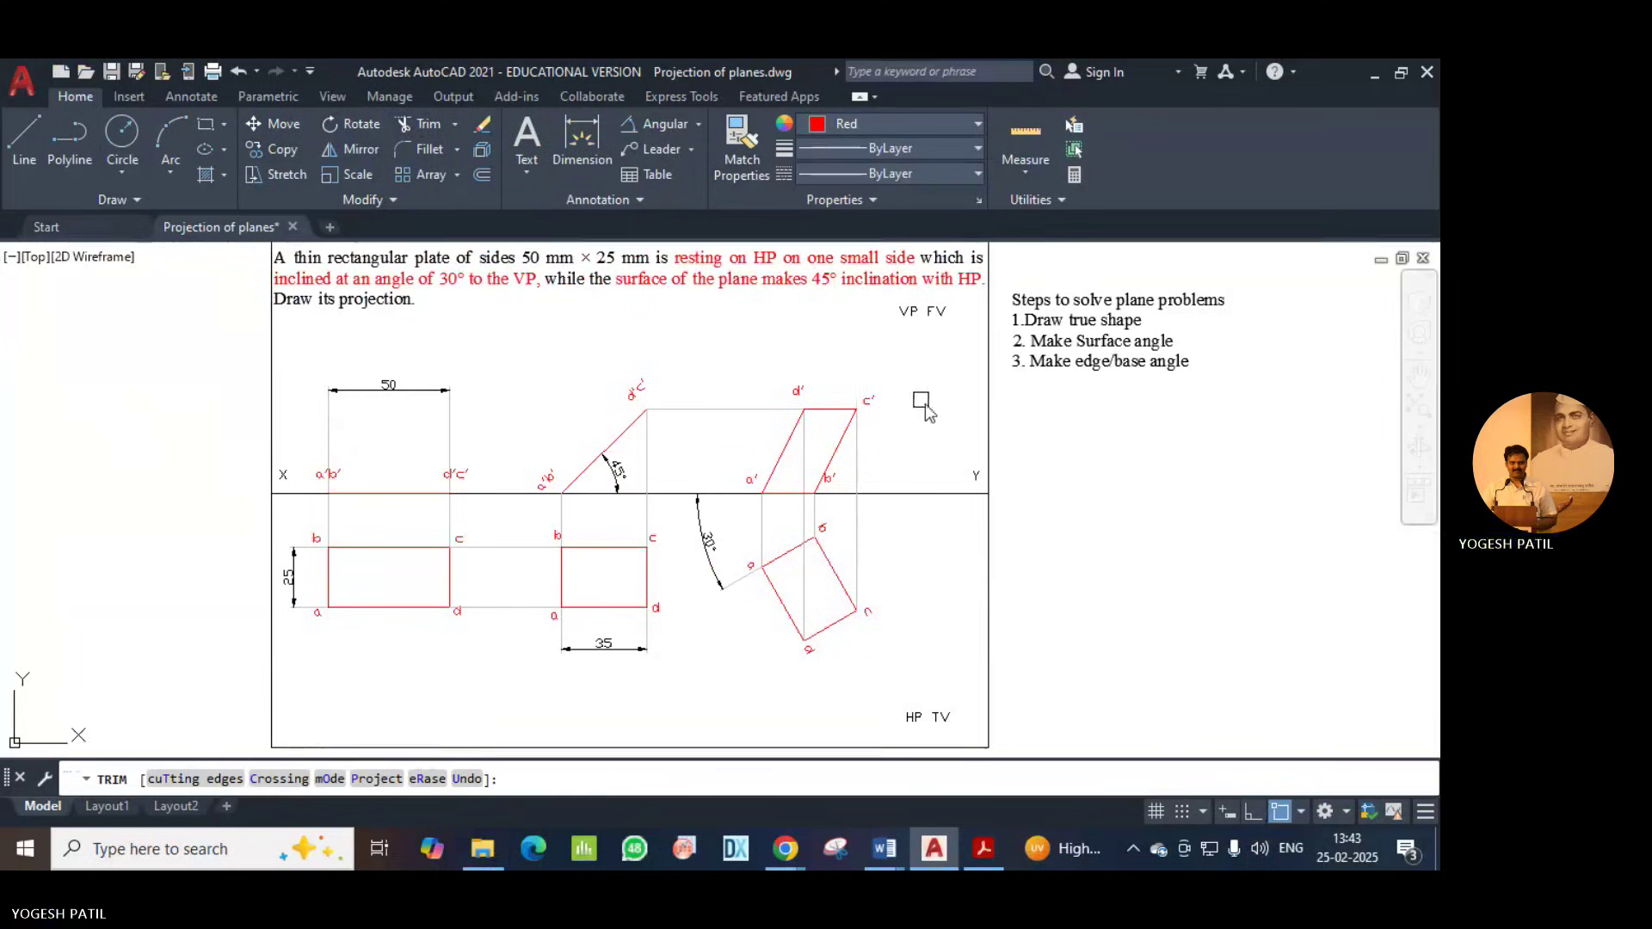
{"action": "key", "text": "Escape"}
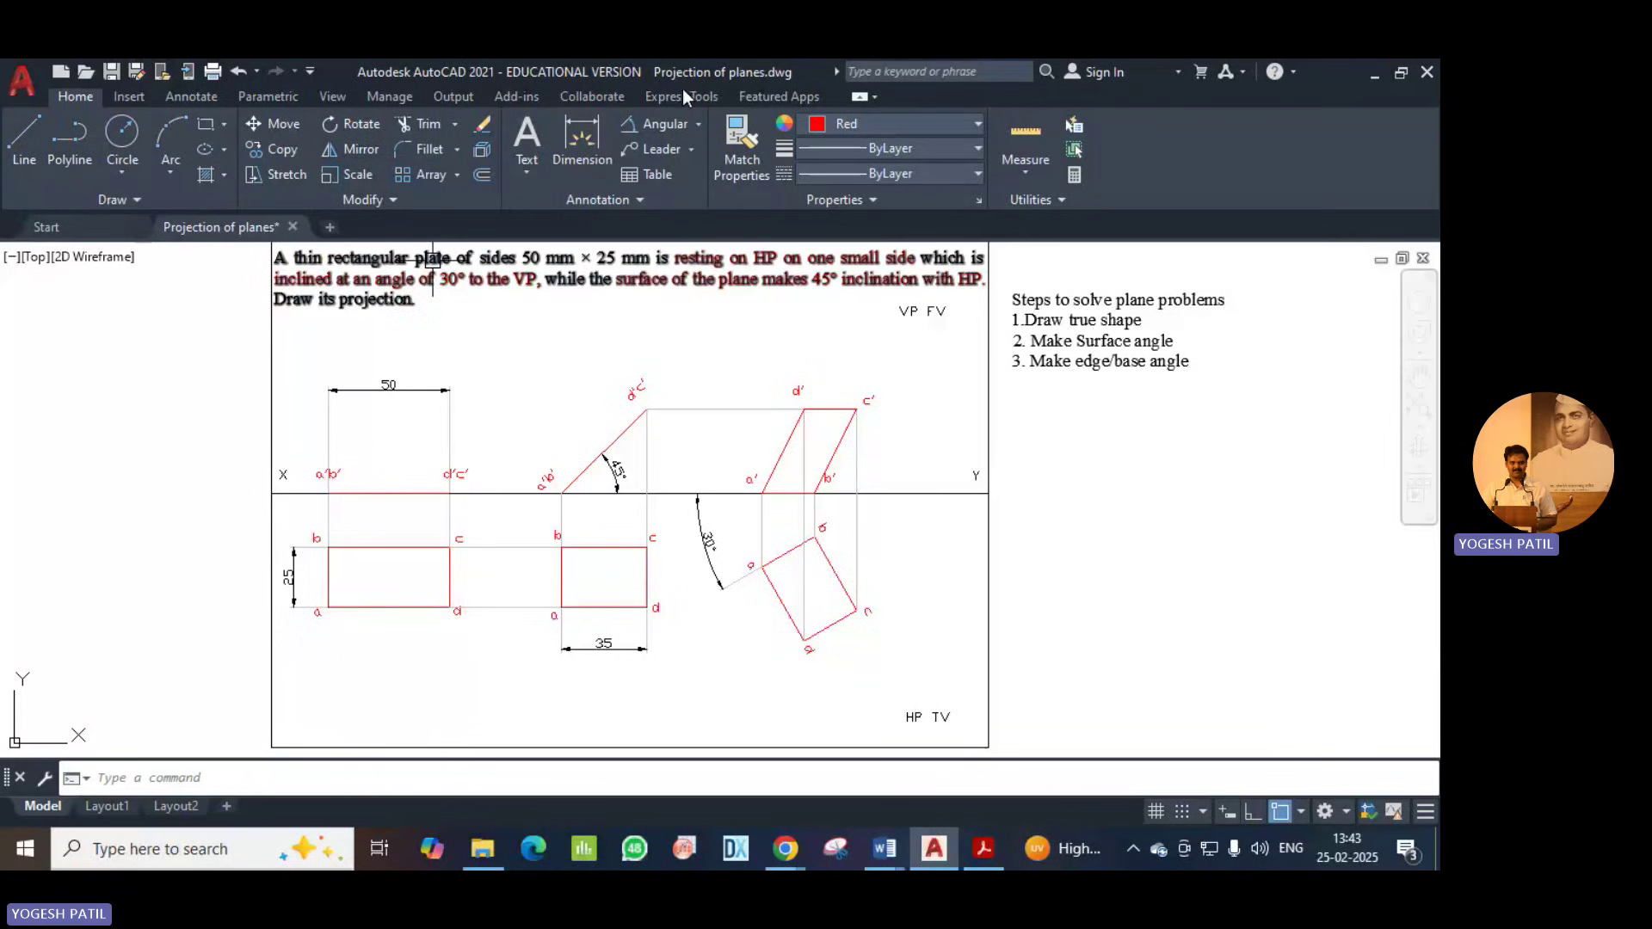
{"action": "left_click", "coordinate": [648, 131]}
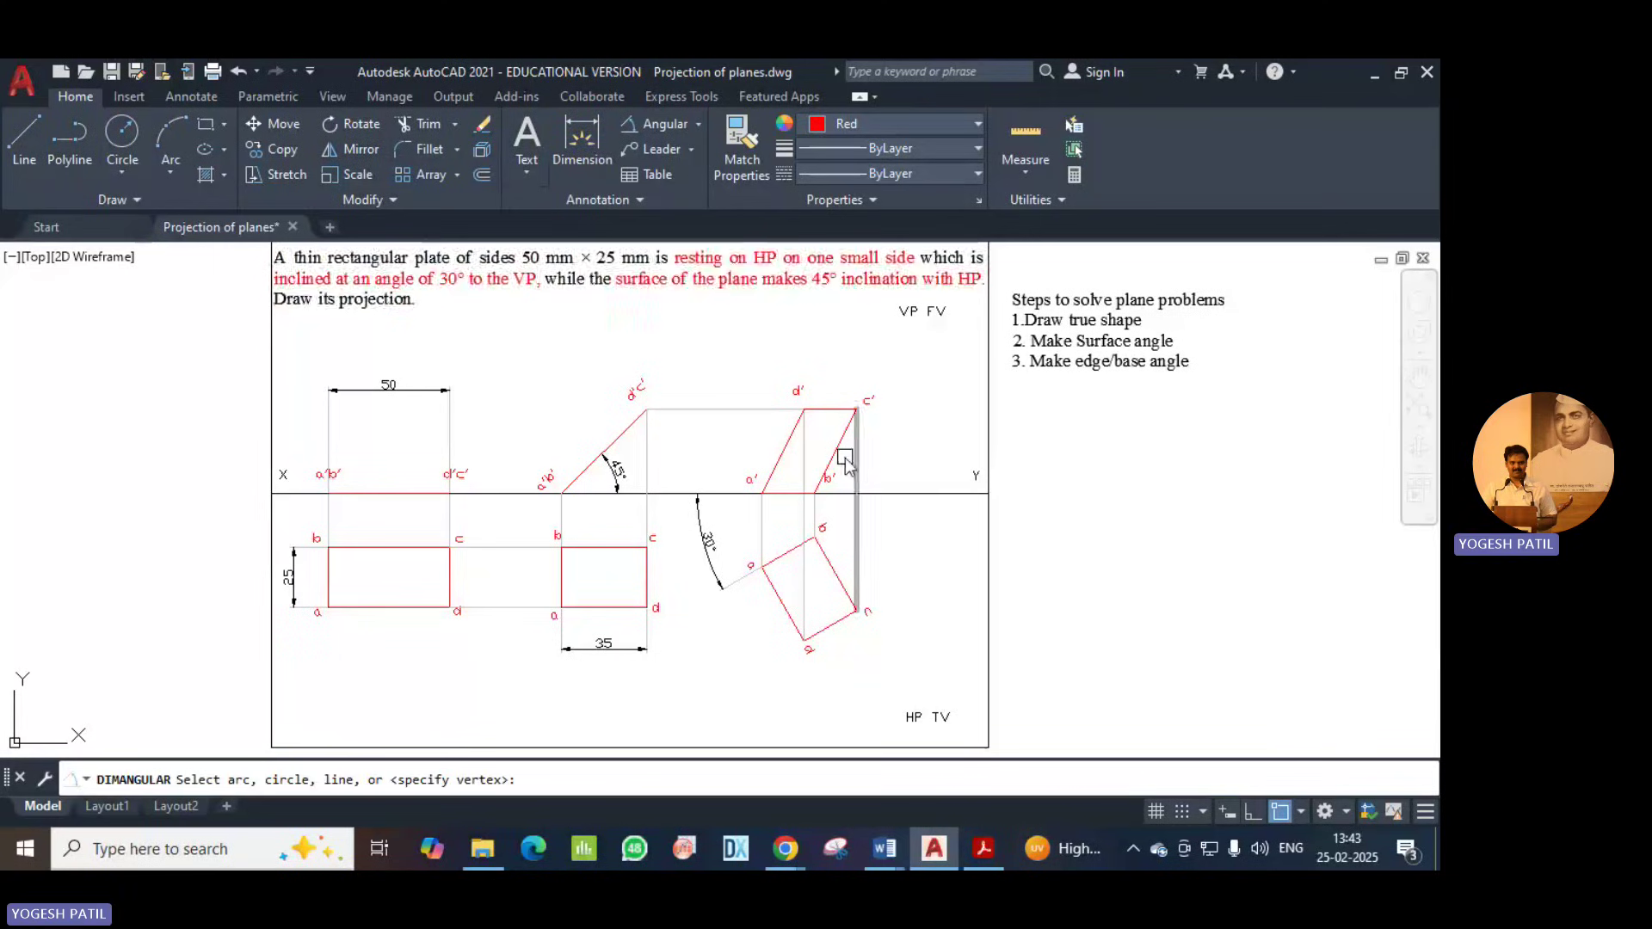
Reset the colour to ByLayer and dimension the 63° angle between b'c' and XY.
{"action": "left_click", "coordinate": [841, 460]}
{"action": "left_click", "coordinate": [868, 493]}
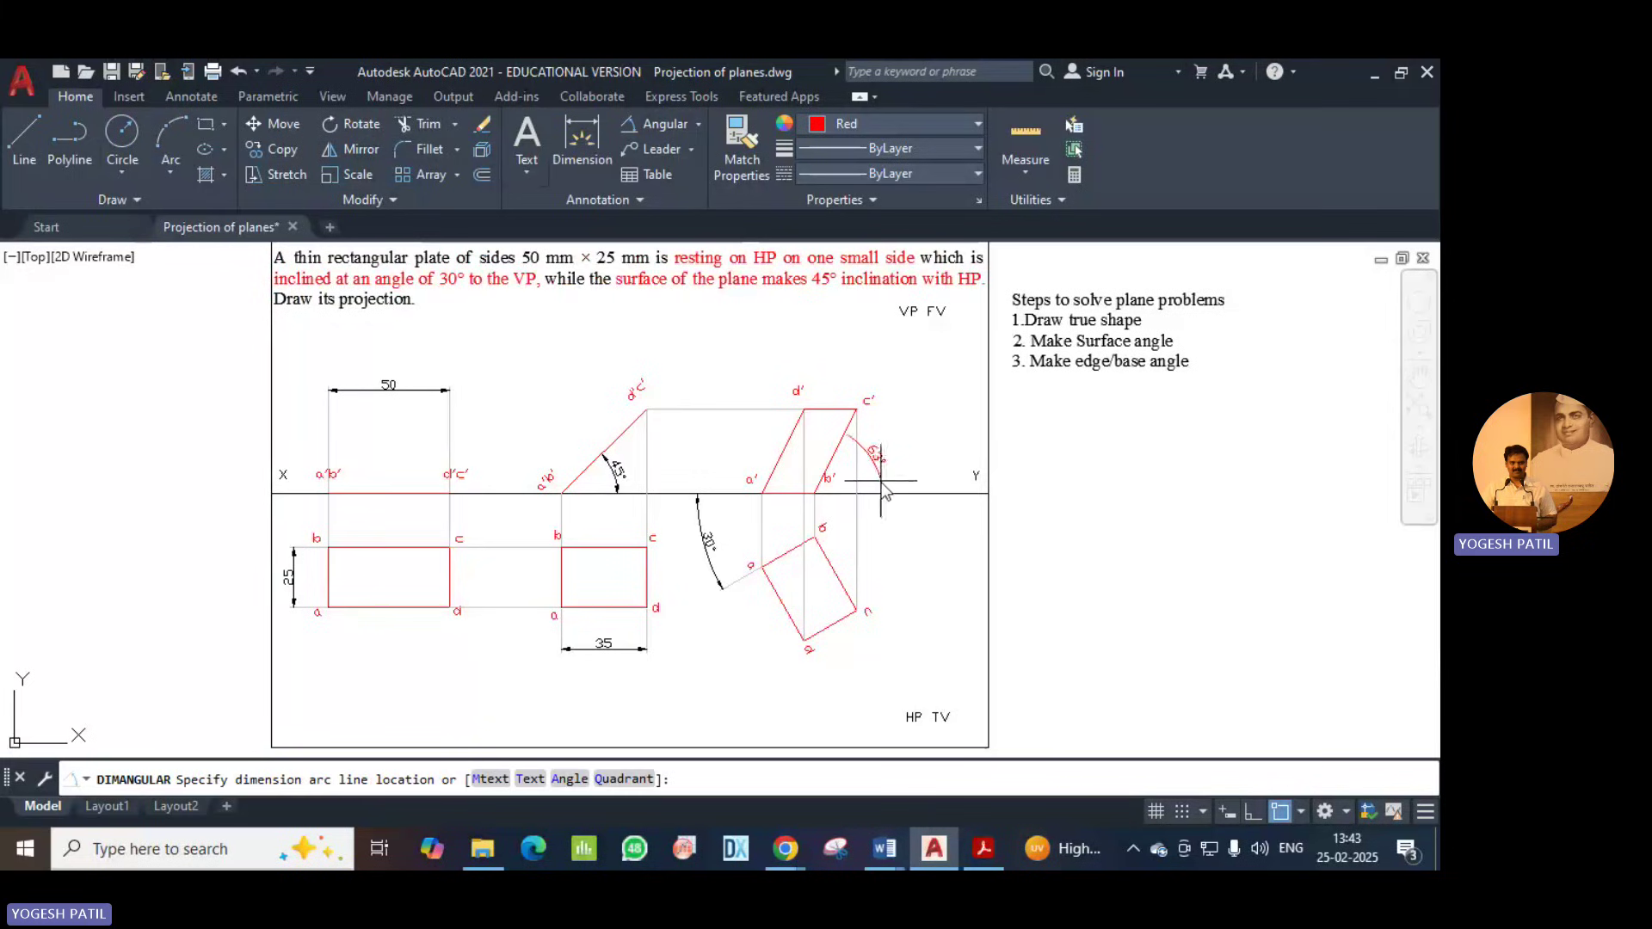
{"action": "key", "text": "Escape"}
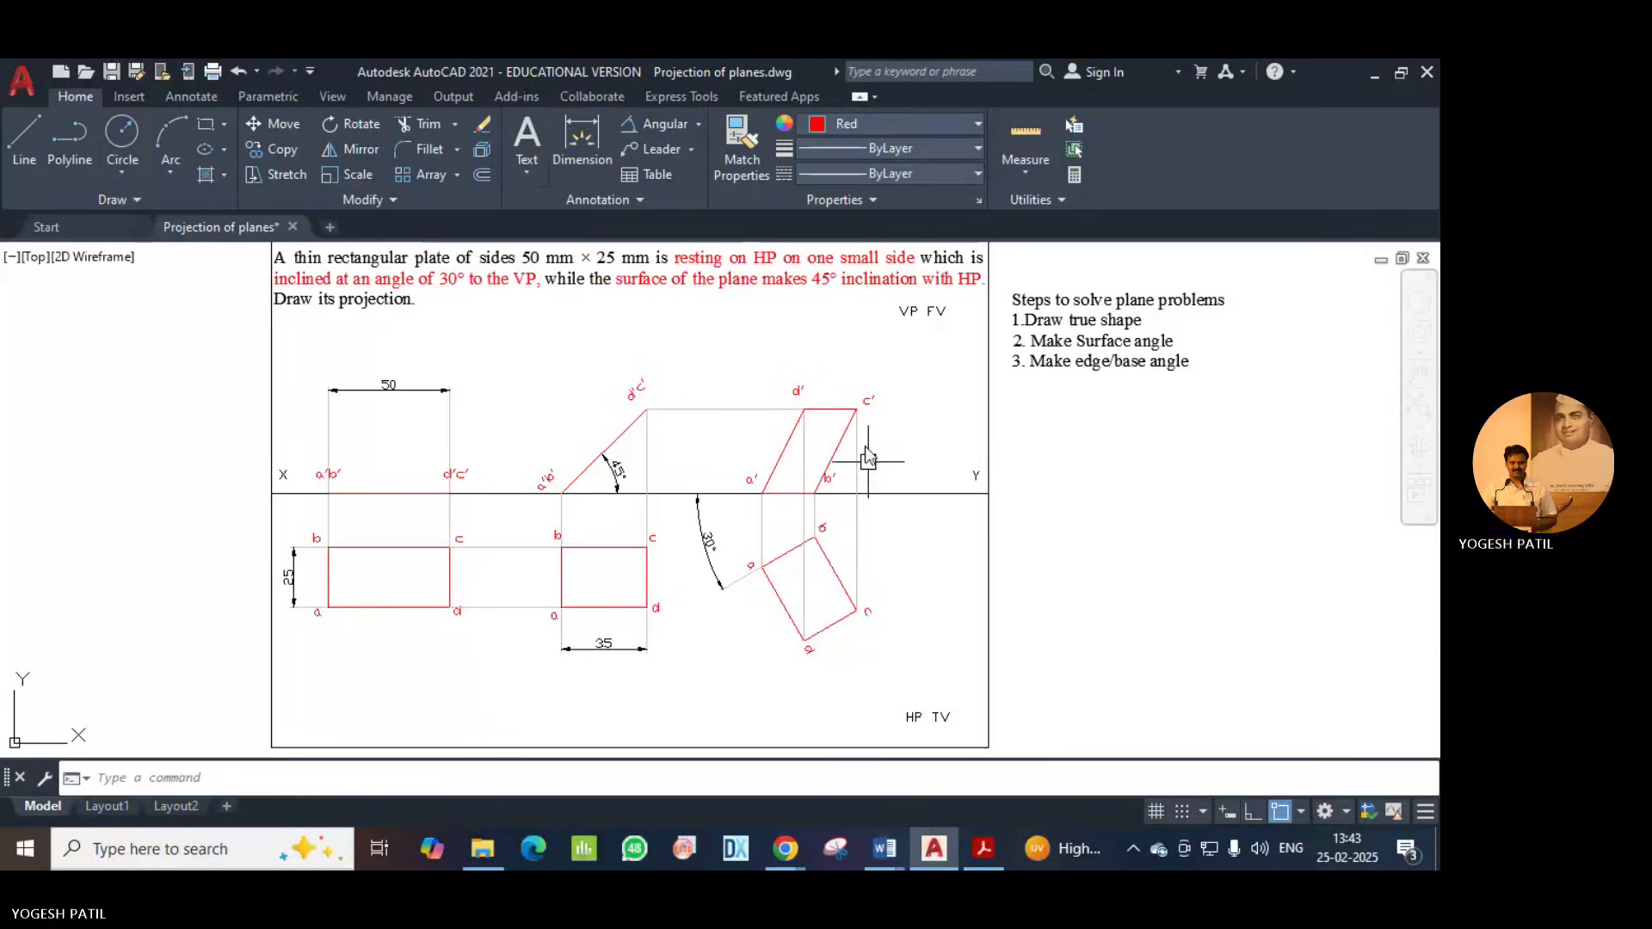
{"action": "left_click", "coordinate": [869, 123]}
{"action": "left_click", "coordinate": [859, 151]}
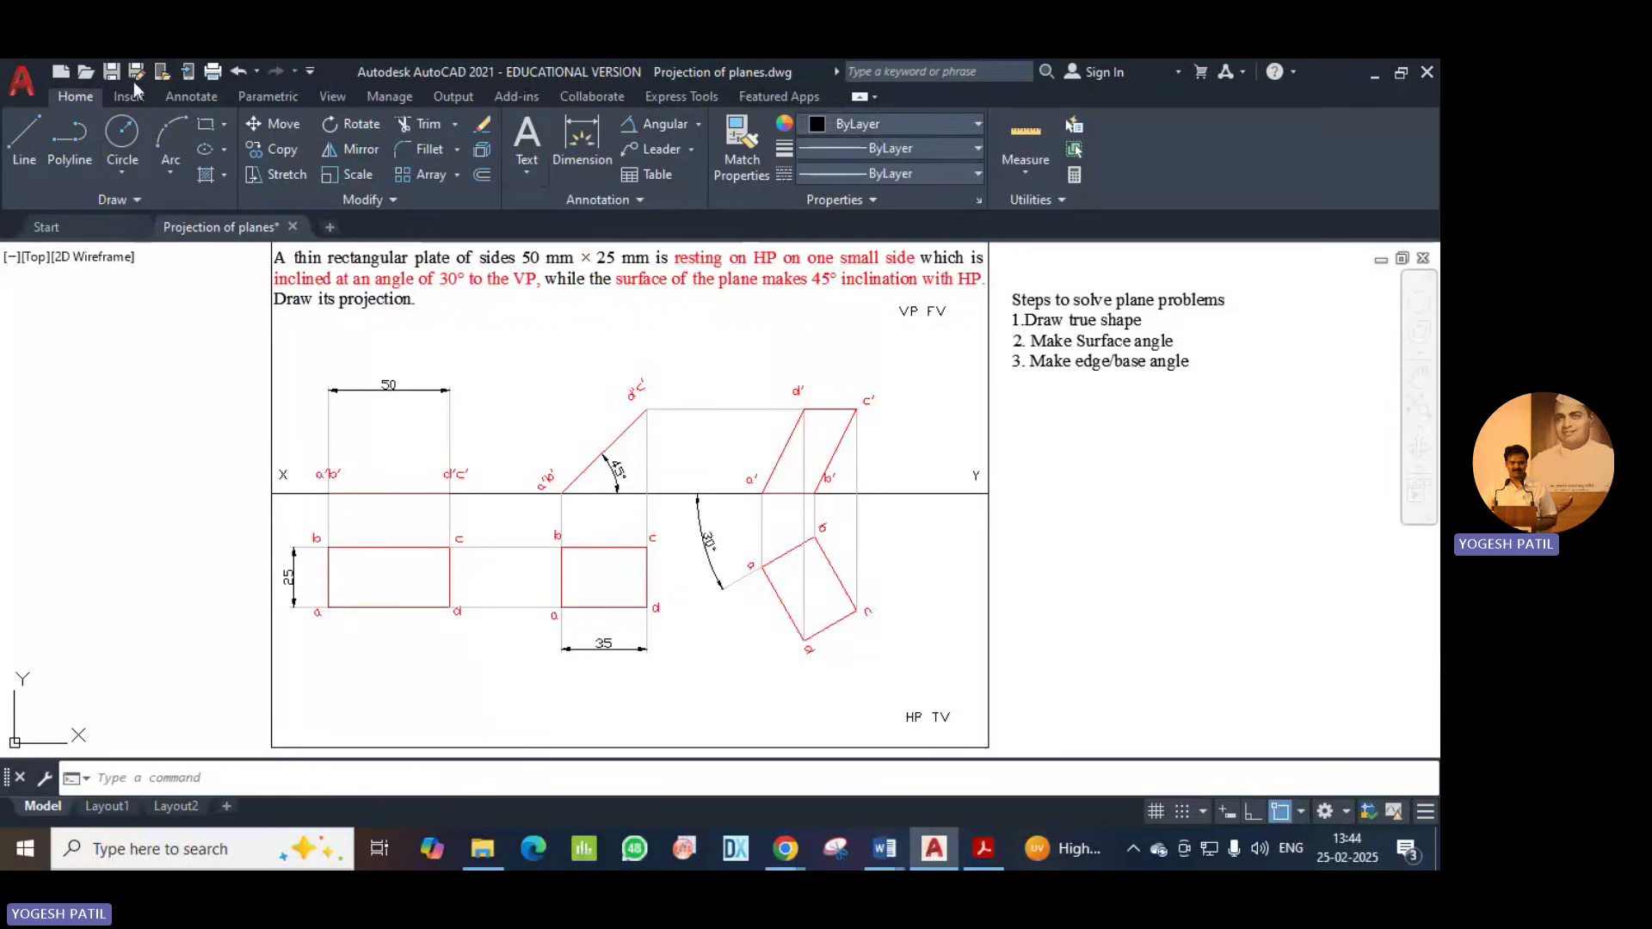
{"action": "left_click", "coordinate": [655, 124]}
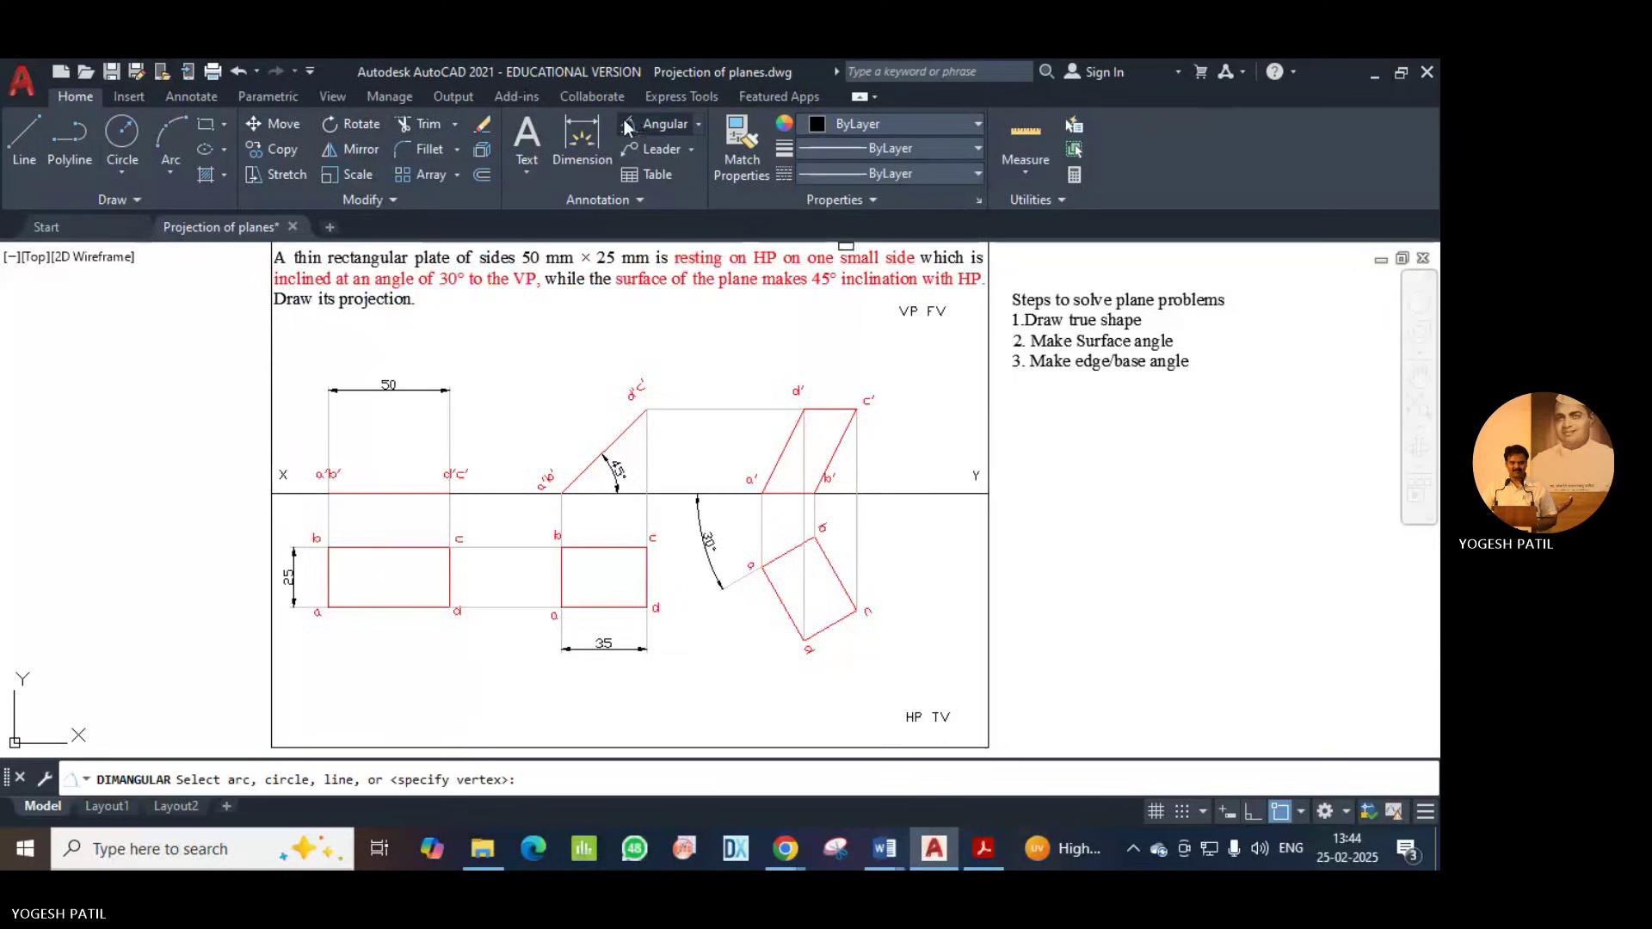
{"action": "left_click", "coordinate": [829, 460]}
{"action": "left_click", "coordinate": [883, 493]}
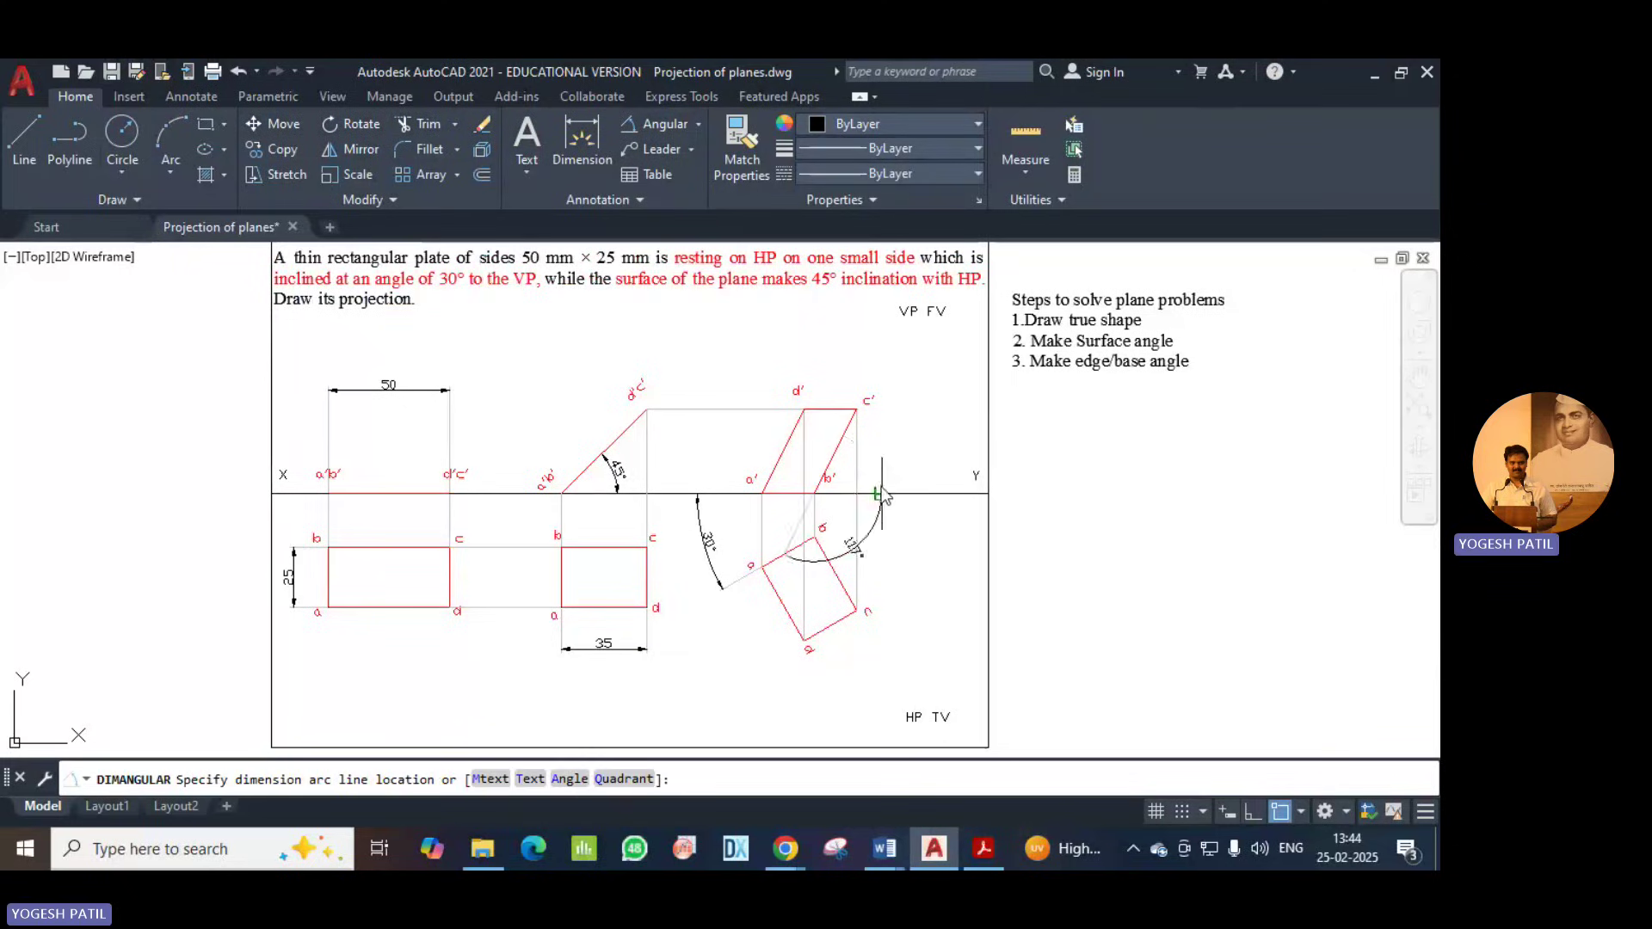
{"action": "left_click", "coordinate": [867, 460]}
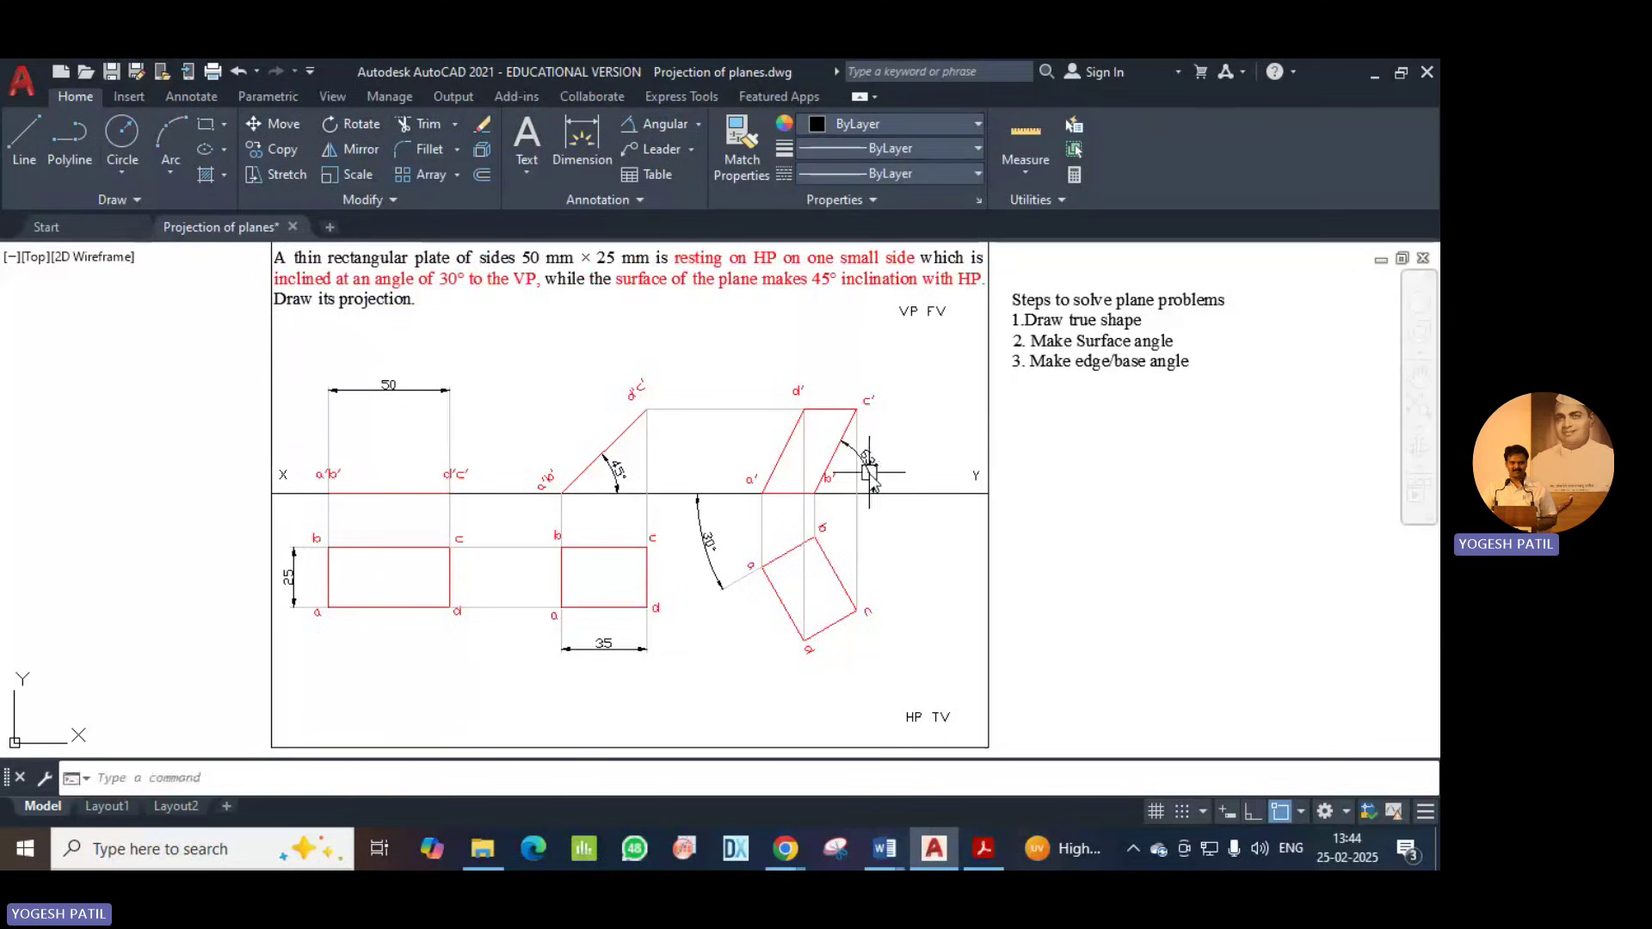
Add a 22 linear dimension from c' to d', placed above the edge.
{"action": "left_click", "coordinate": [700, 123]}
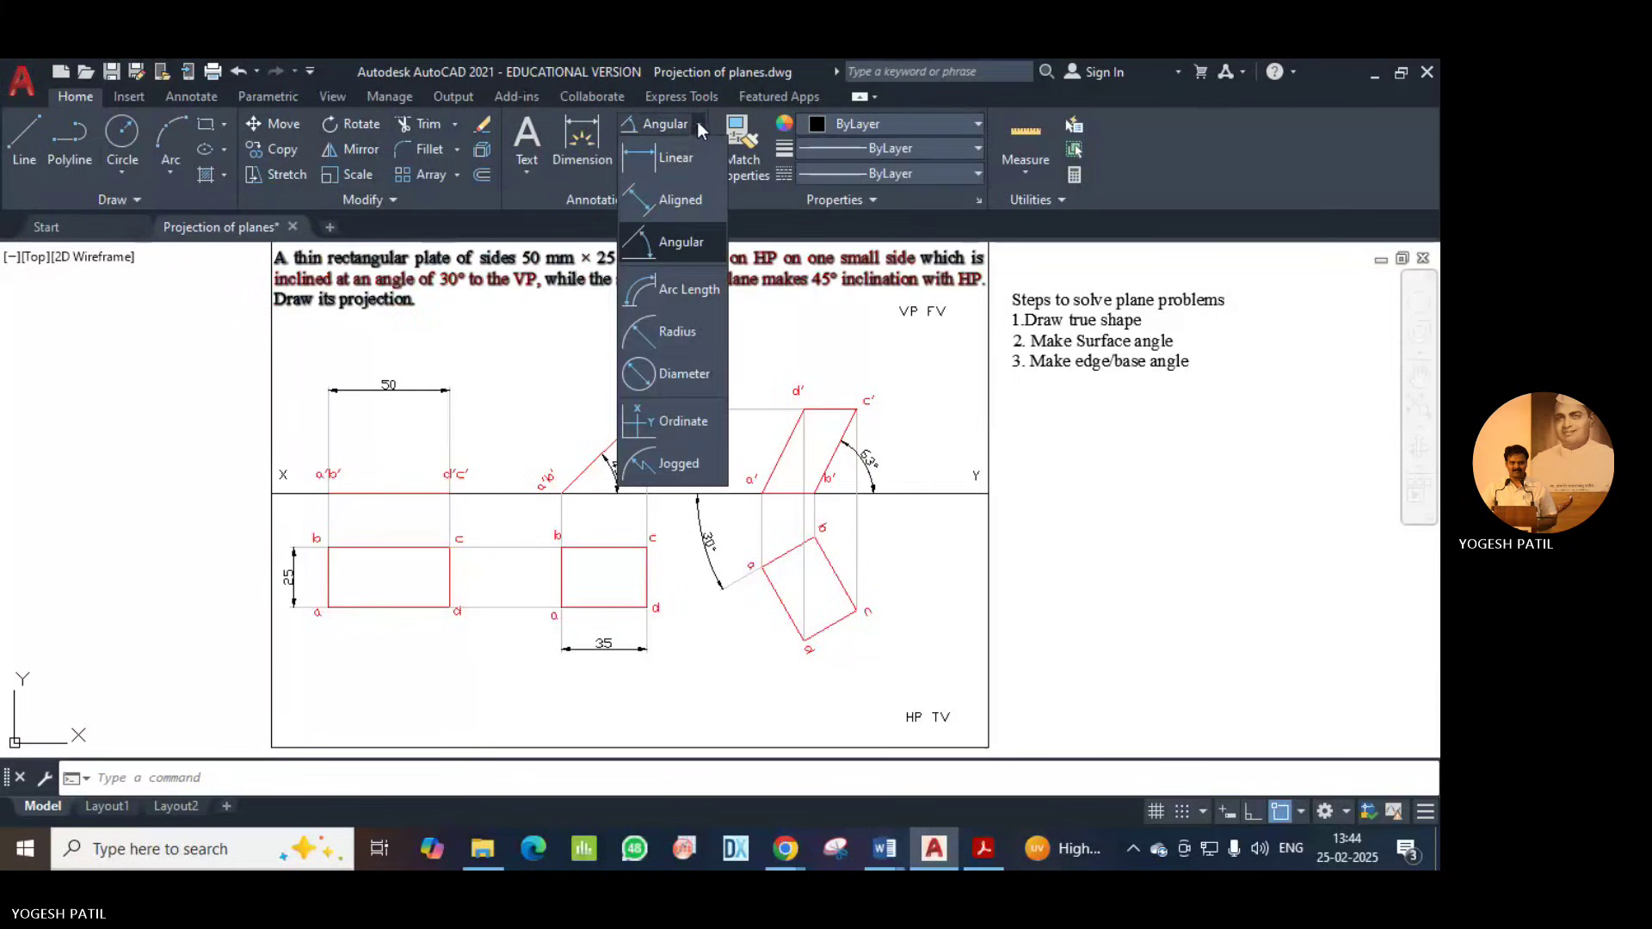
{"action": "left_click", "coordinate": [664, 163]}
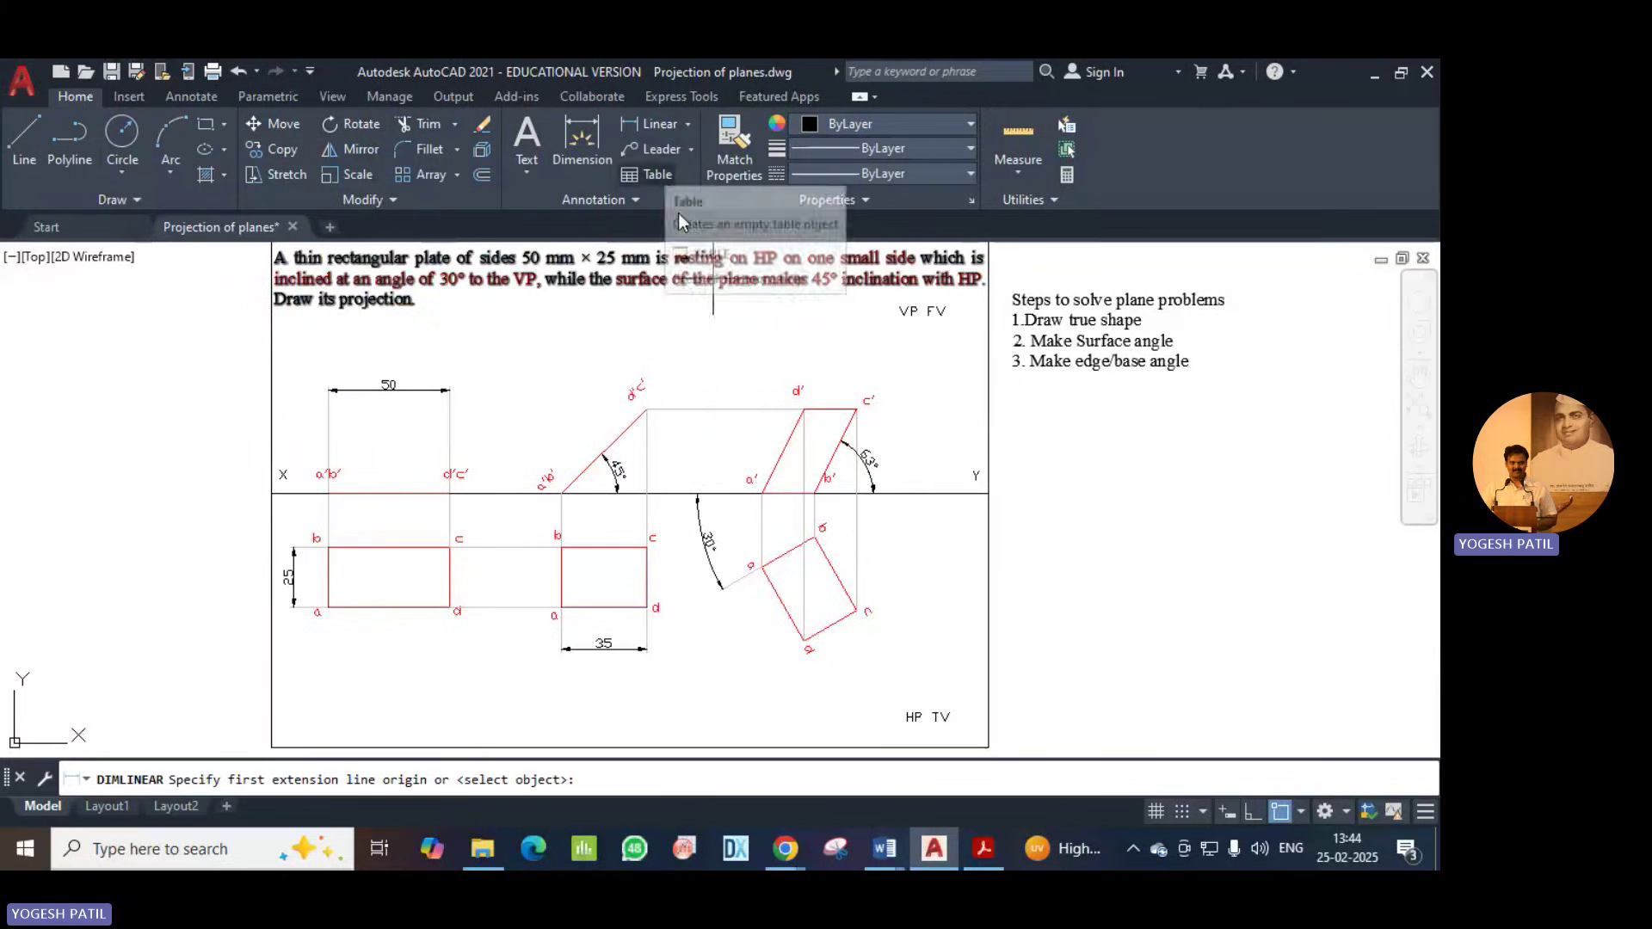
{"action": "left_click", "coordinate": [857, 408]}
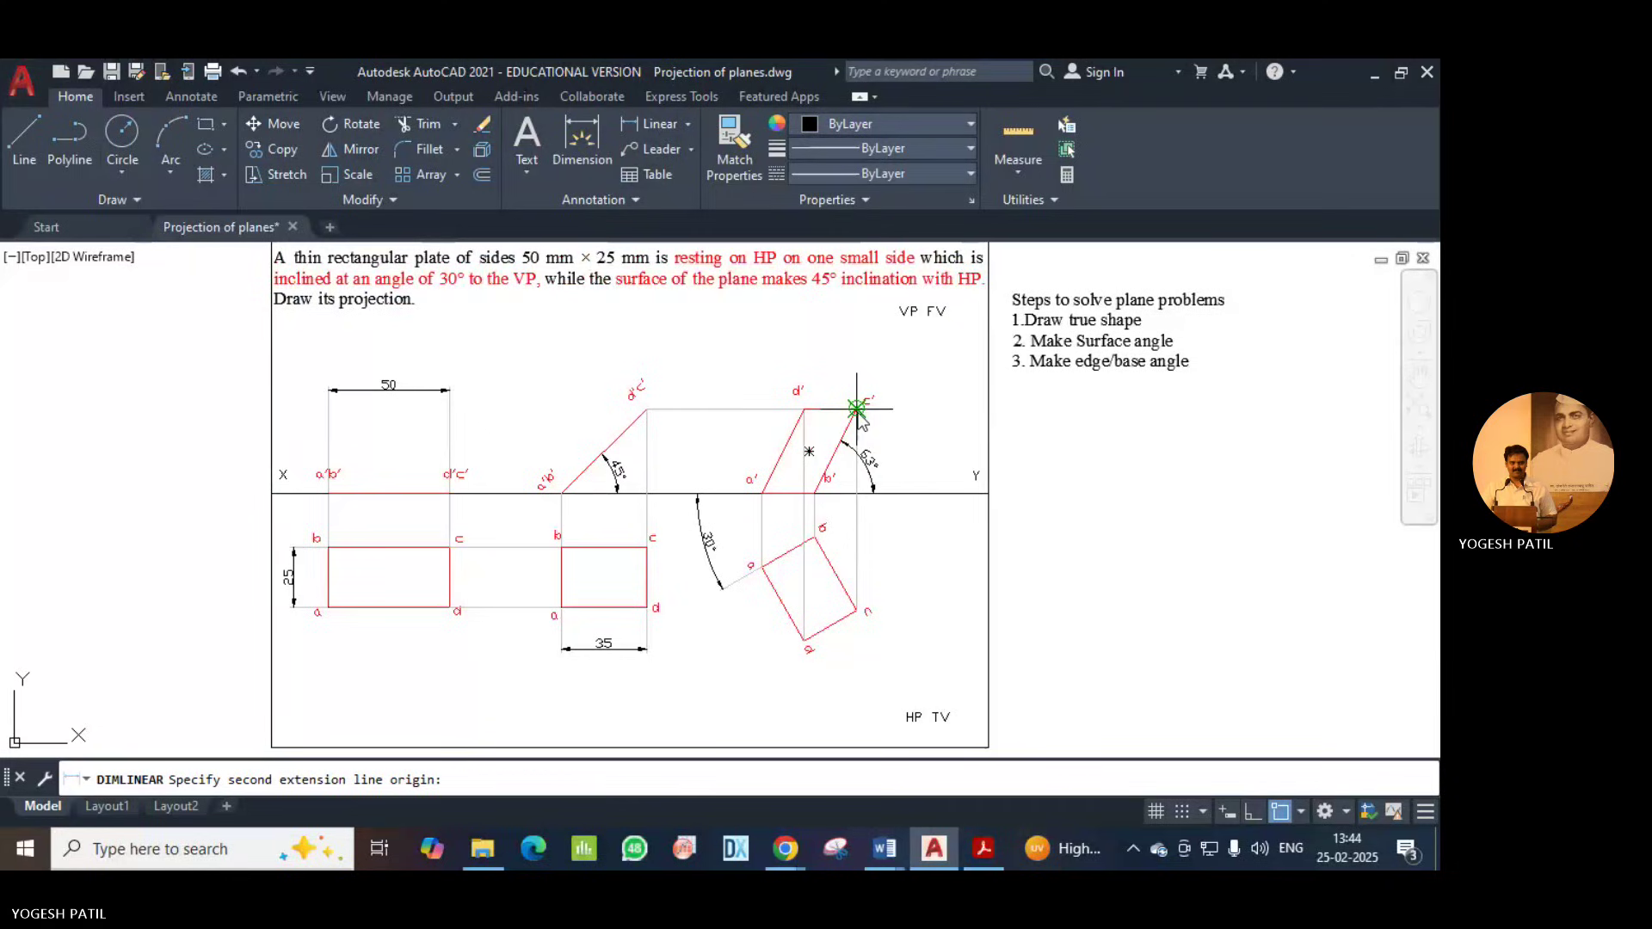
{"action": "left_click", "coordinate": [804, 409]}
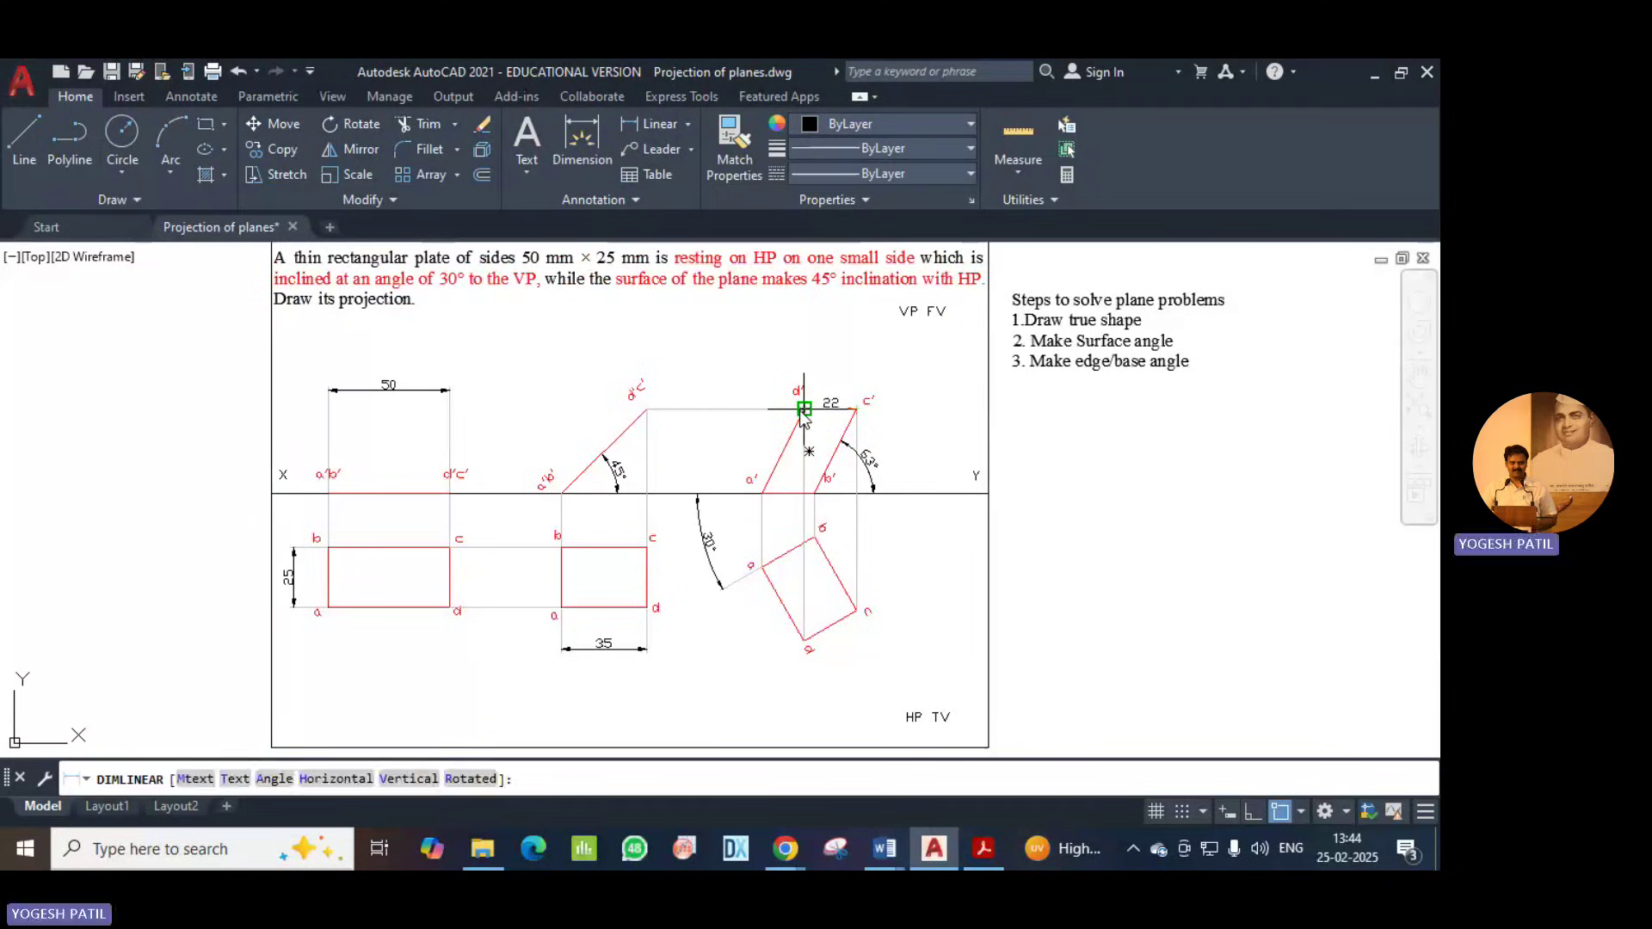
{"action": "left_click", "coordinate": [805, 338]}
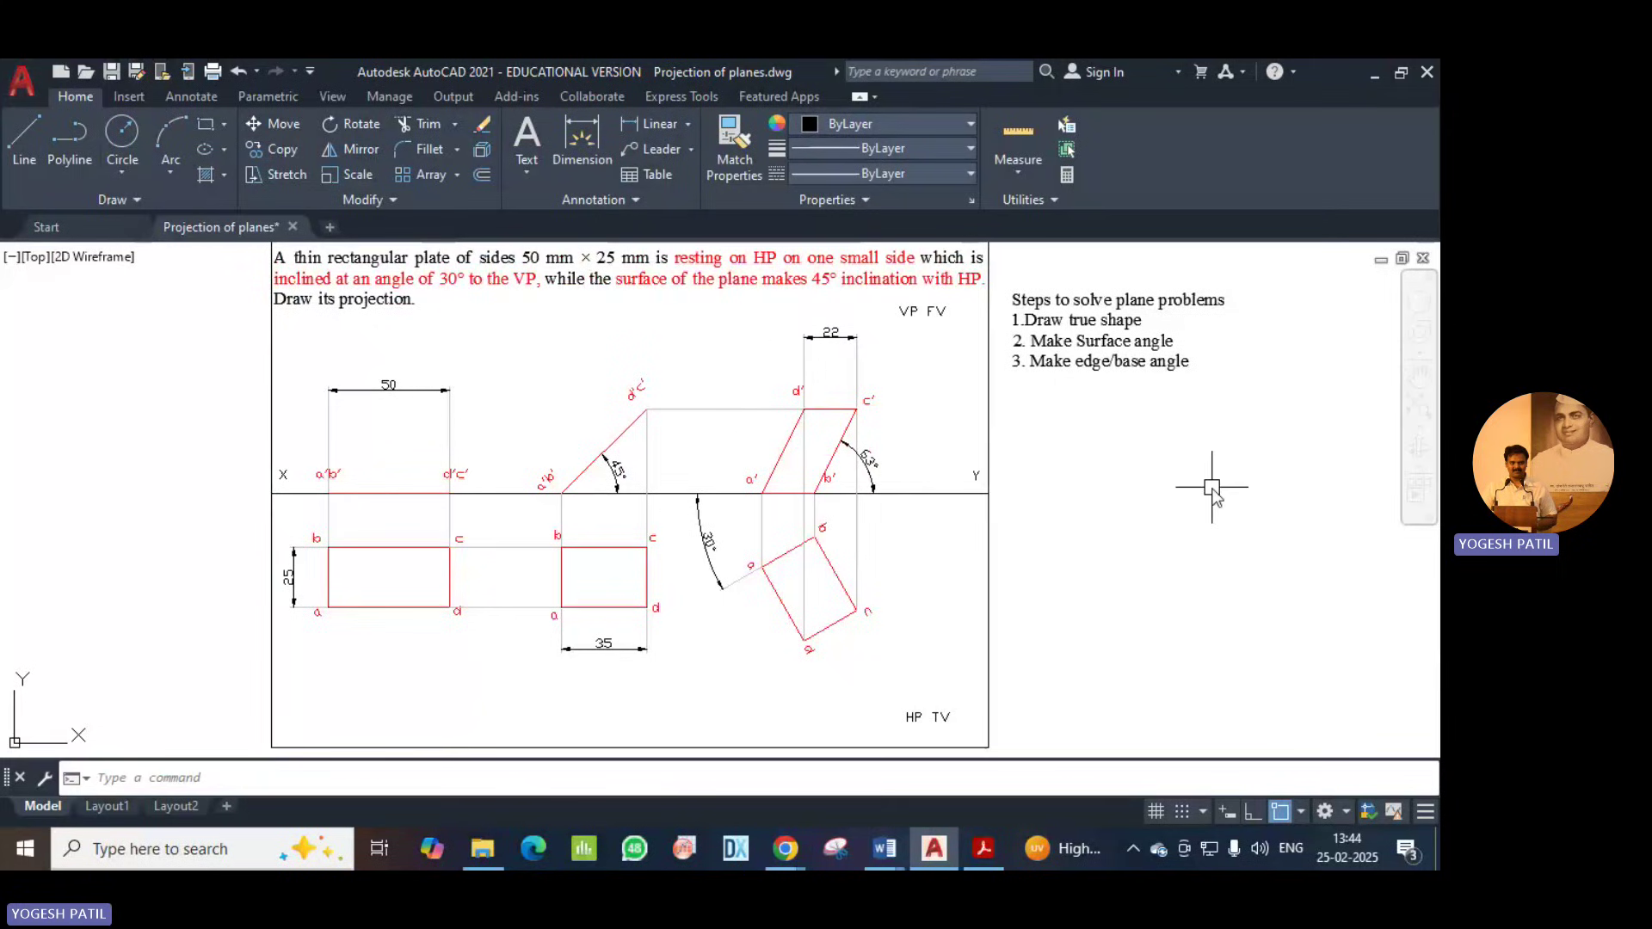